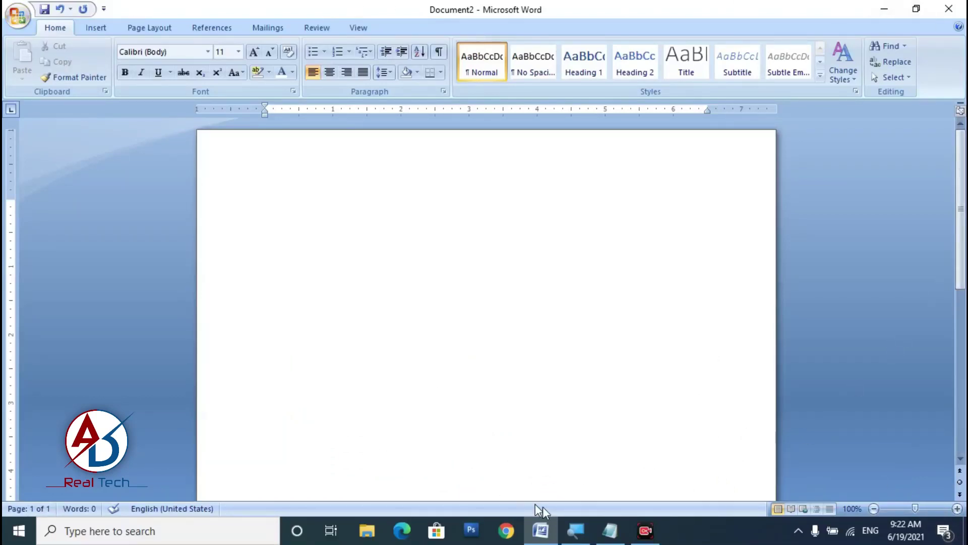
Bring up the Notepad script and highlight the greeting and award-shapes lines.
click(610, 530)
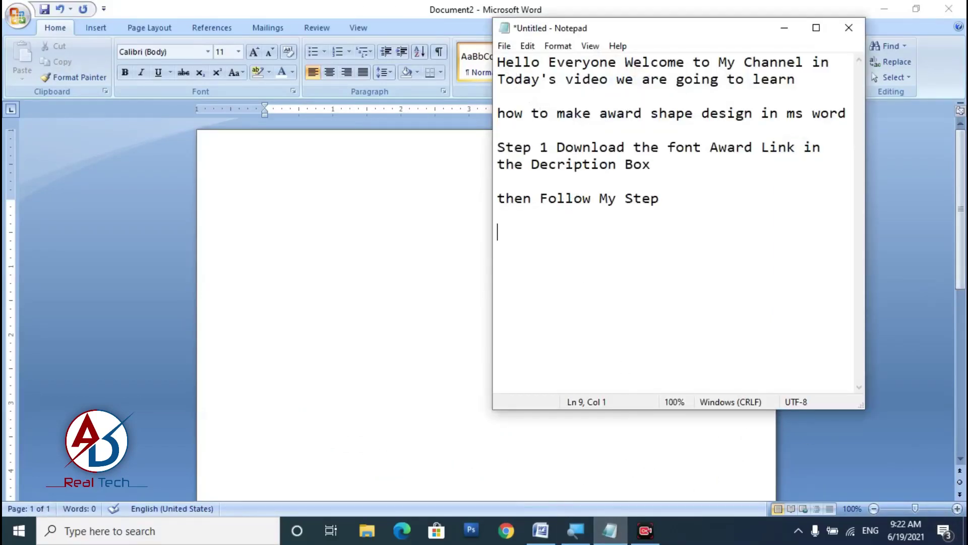
mouse_move(498, 62)
mouse_down()
mouse_move(830, 62)
mouse_move(832, 77)
mouse_up()
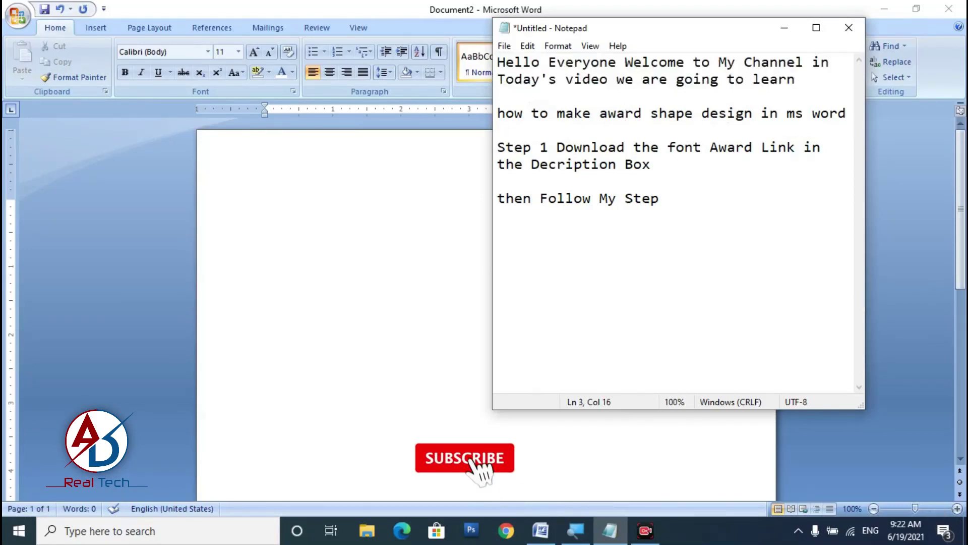
mouse_move(498, 113)
mouse_down()
mouse_move(638, 113)
mouse_move(499, 130)
mouse_move(847, 113)
mouse_up()
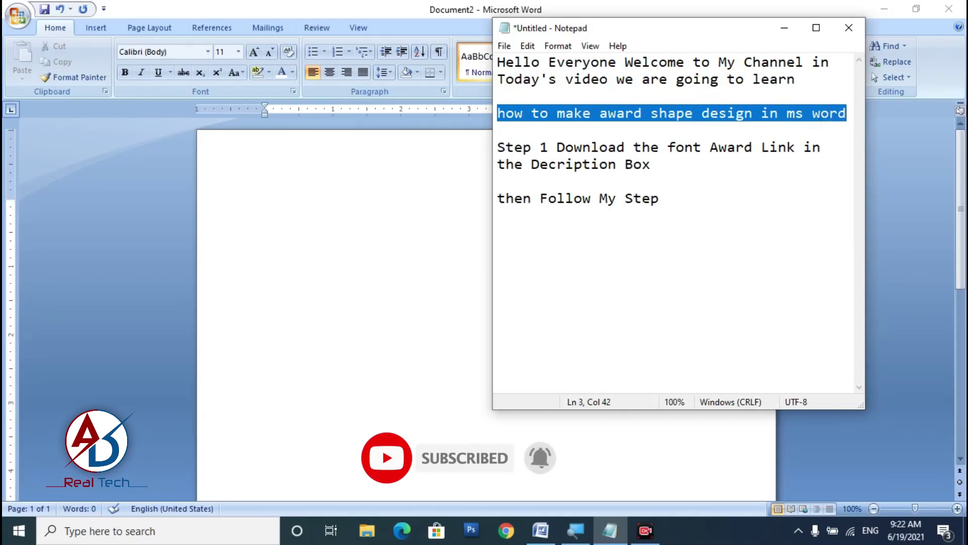
click(728, 210)
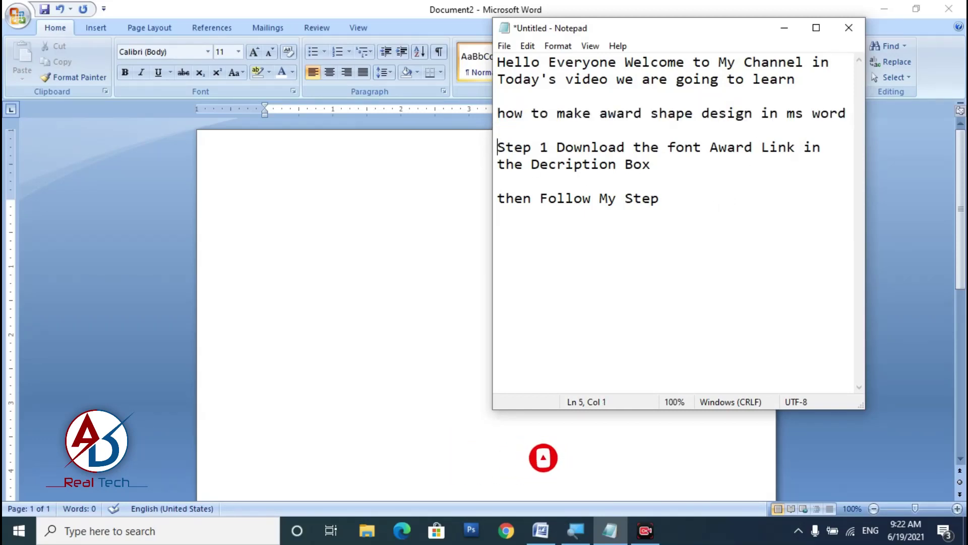
Add ':-' after 'Step 1' on the download-the-Award-font line.
drag(498, 147, 685, 147)
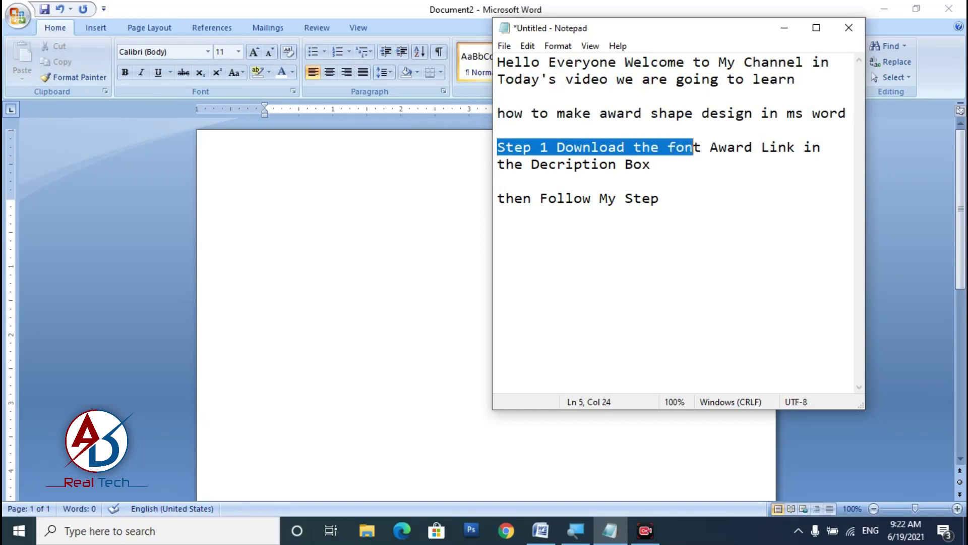
click(685, 147)
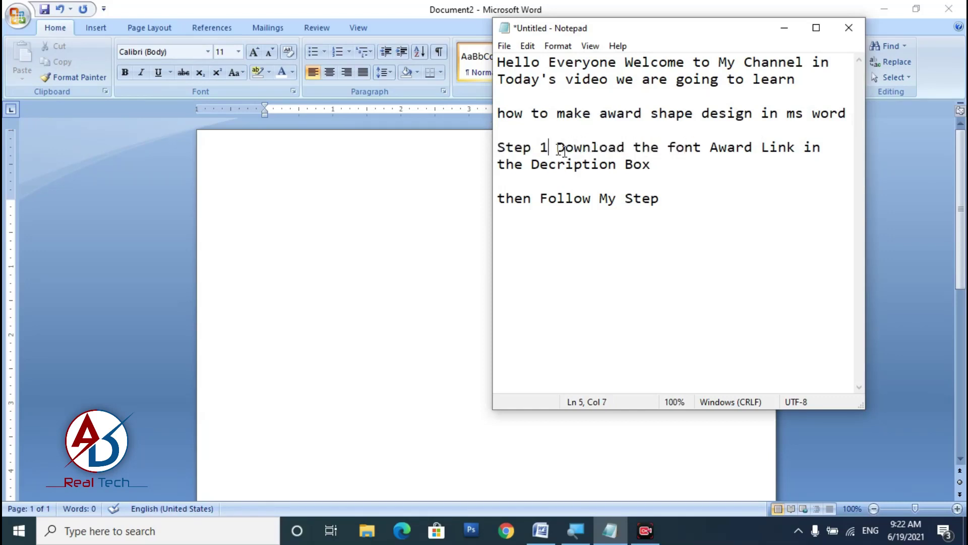
text(:-)
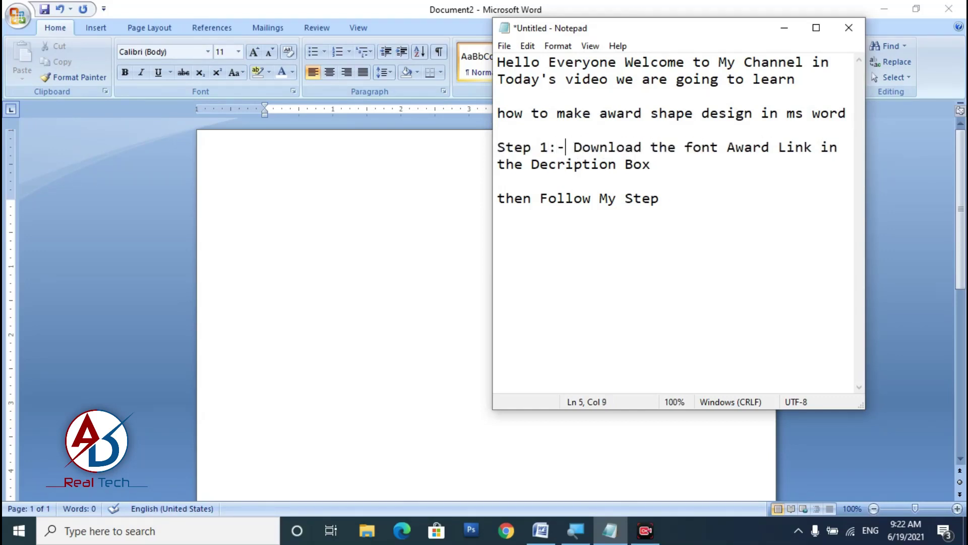
drag(574, 147, 811, 159)
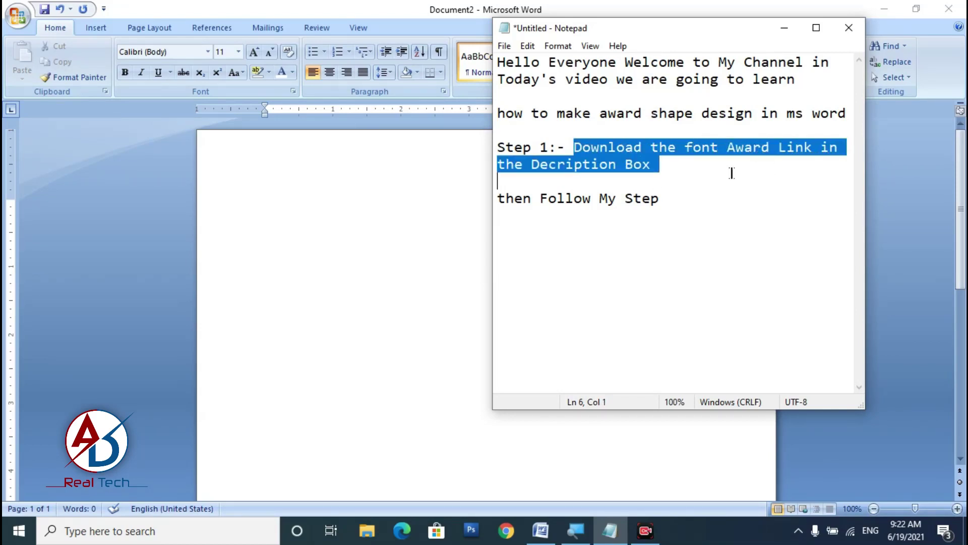
click(696, 187)
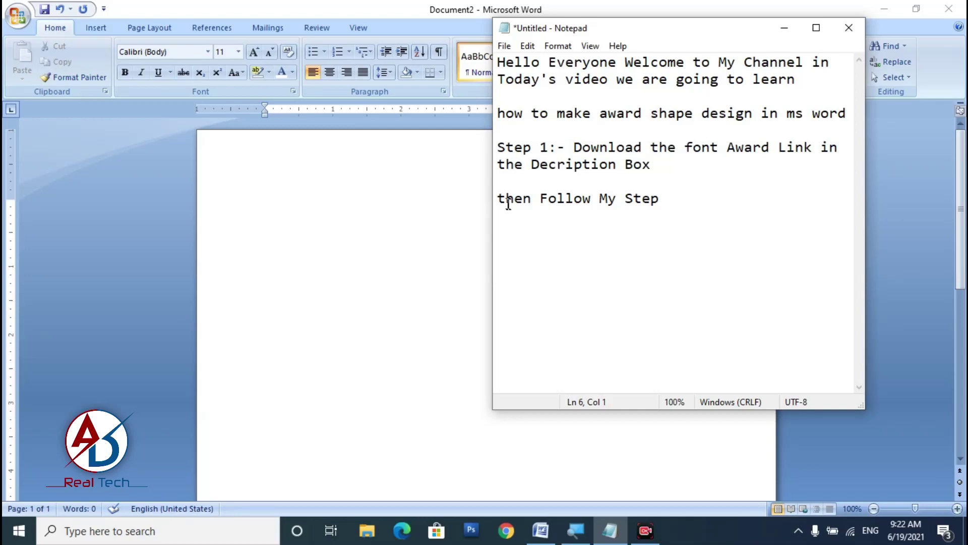
Highlight the 'then Follow My Step' line and return to the blank Word document.
drag(497, 198, 659, 198)
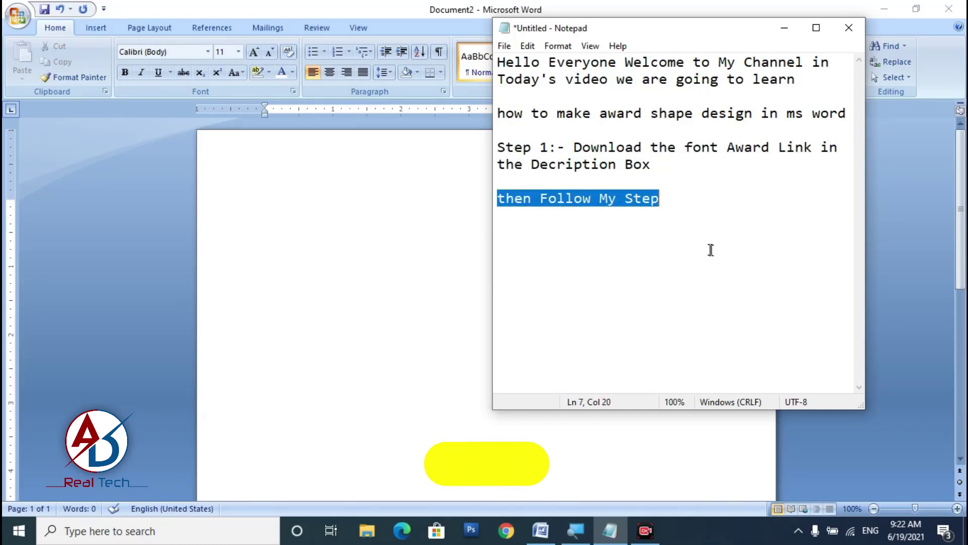
click(609, 265)
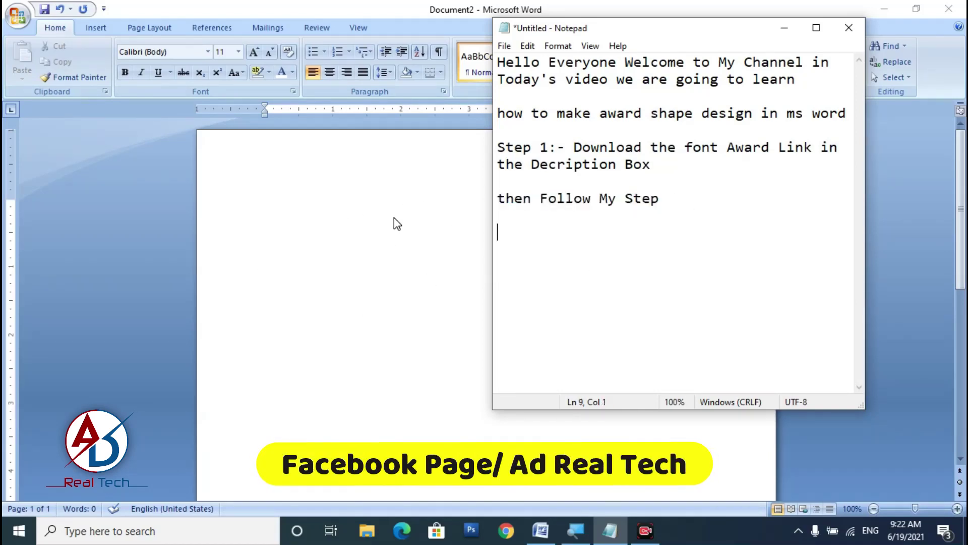
click(373, 216)
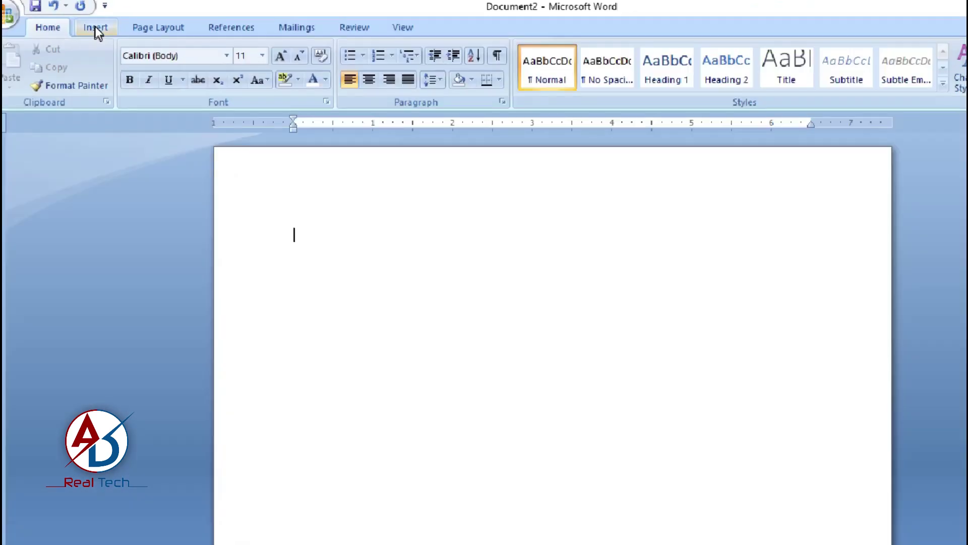
Open the full Symbol dialog from the Insert tab's Symbol list.
click(96, 29)
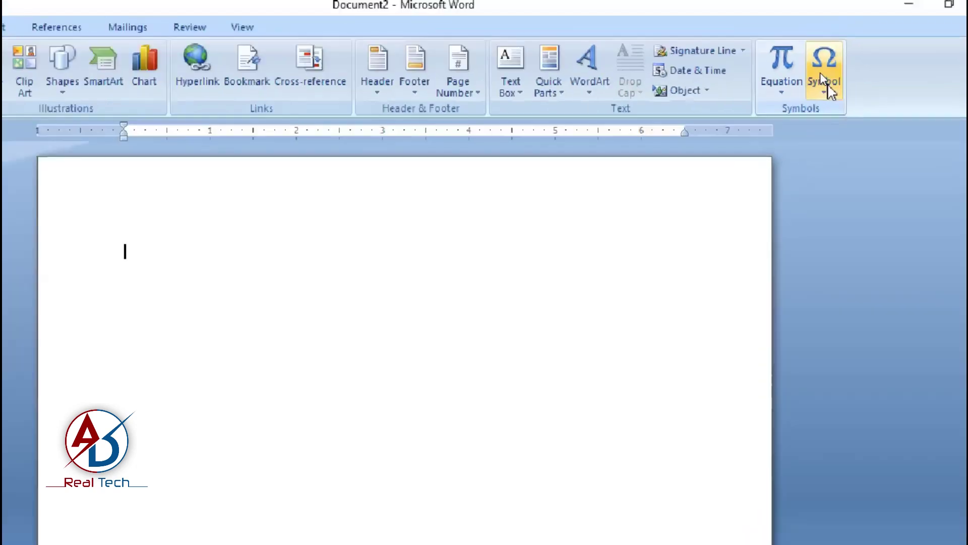
click(820, 72)
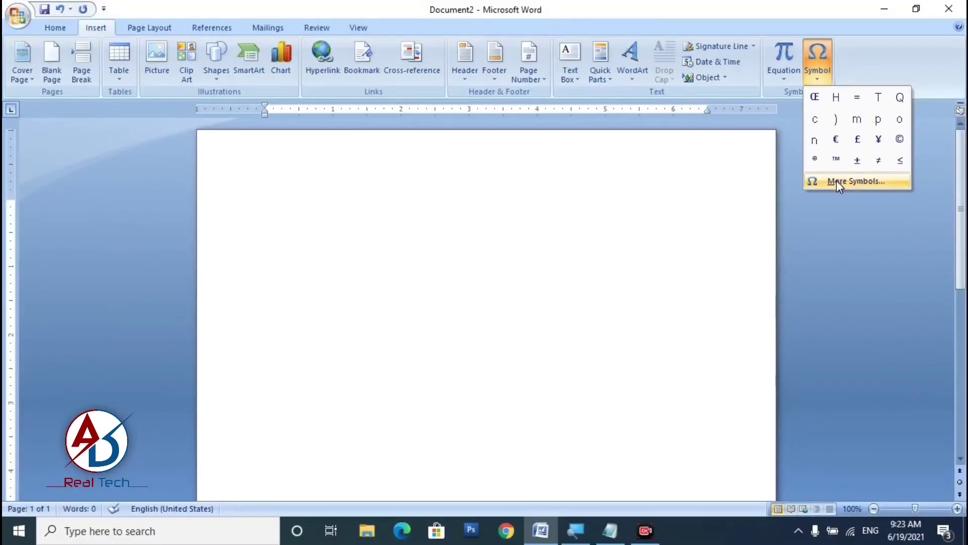
click(839, 191)
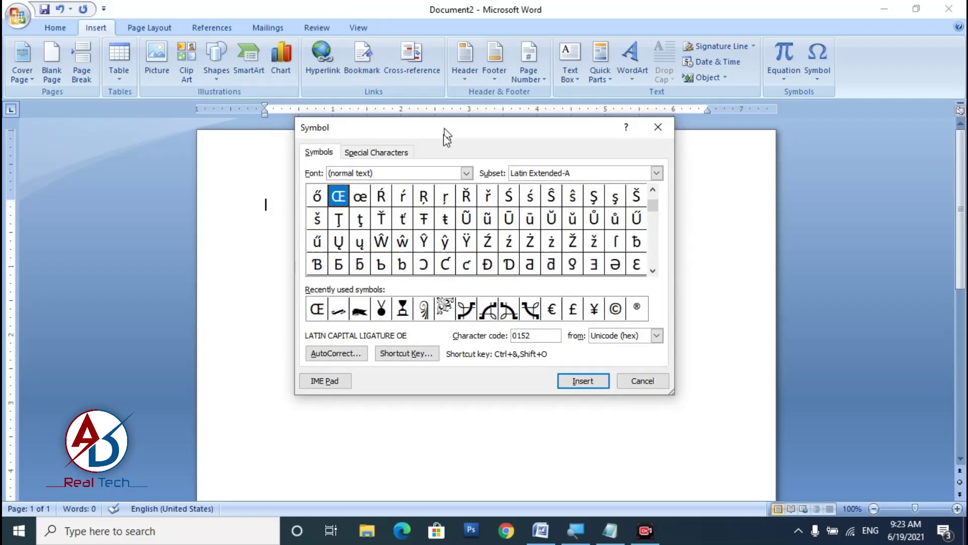
Switch the Symbol dialog's font to Award to show its glyphs.
drag(446, 136, 497, 150)
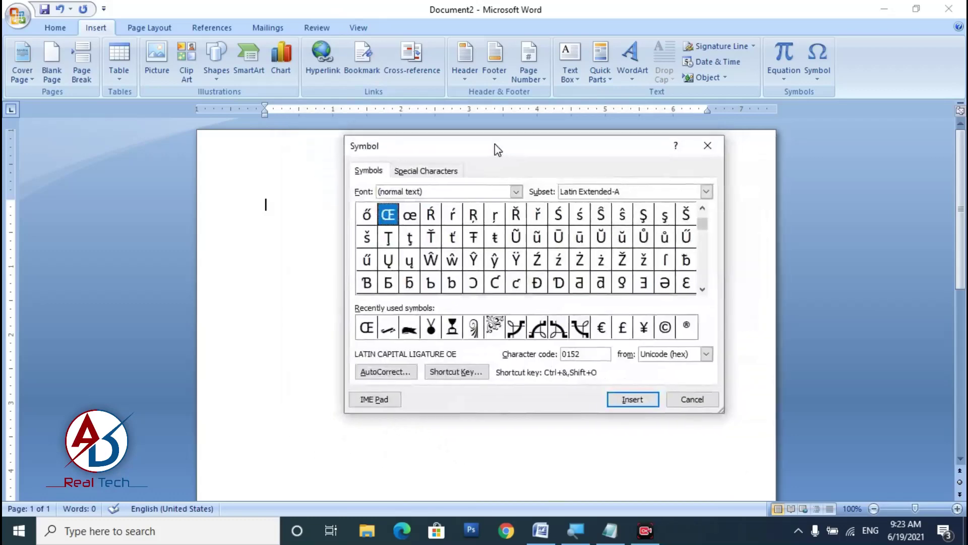
click(517, 192)
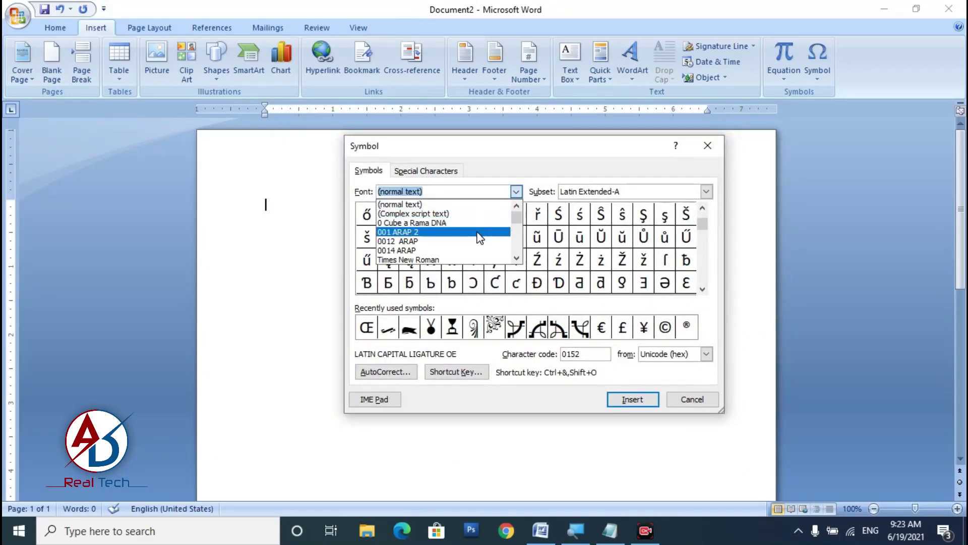
scroll(478, 244, down, 3)
scroll(478, 244, down, 3)
scroll(479, 244, down, 3)
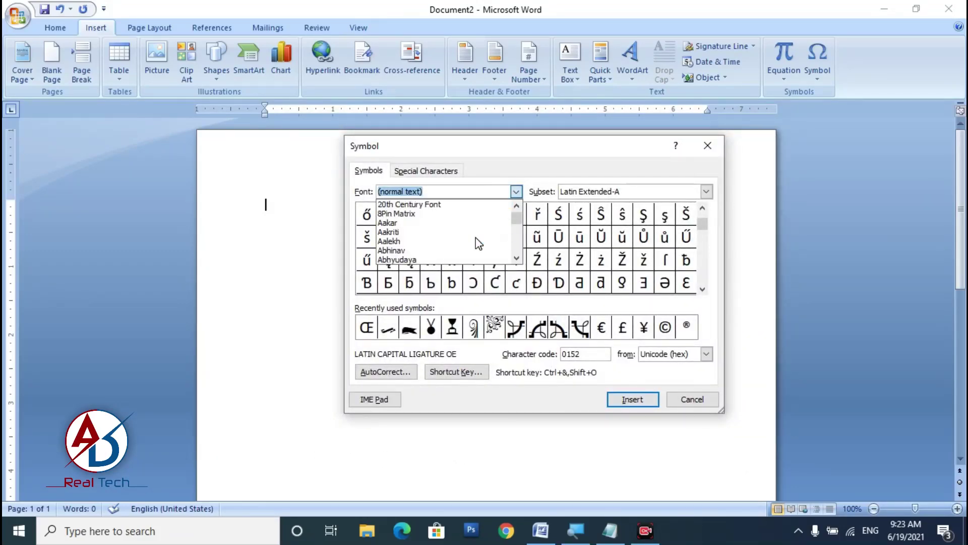
scroll(479, 244, down, 3)
scroll(478, 244, down, 3)
scroll(479, 244, down, 3)
scroll(479, 244, down, 3)
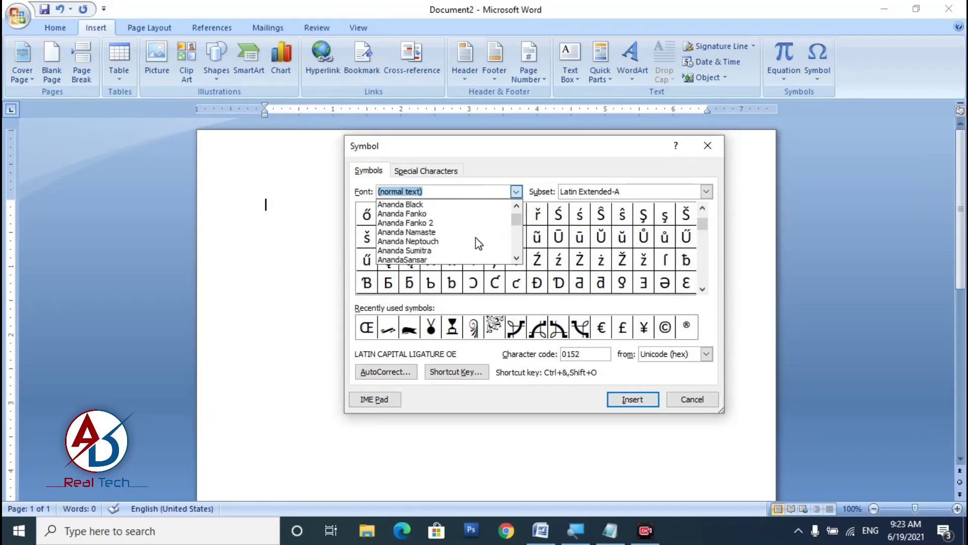
scroll(479, 244, down, 3)
scroll(479, 244, down, 3)
scroll(479, 244, down, 3)
scroll(478, 244, down, 3)
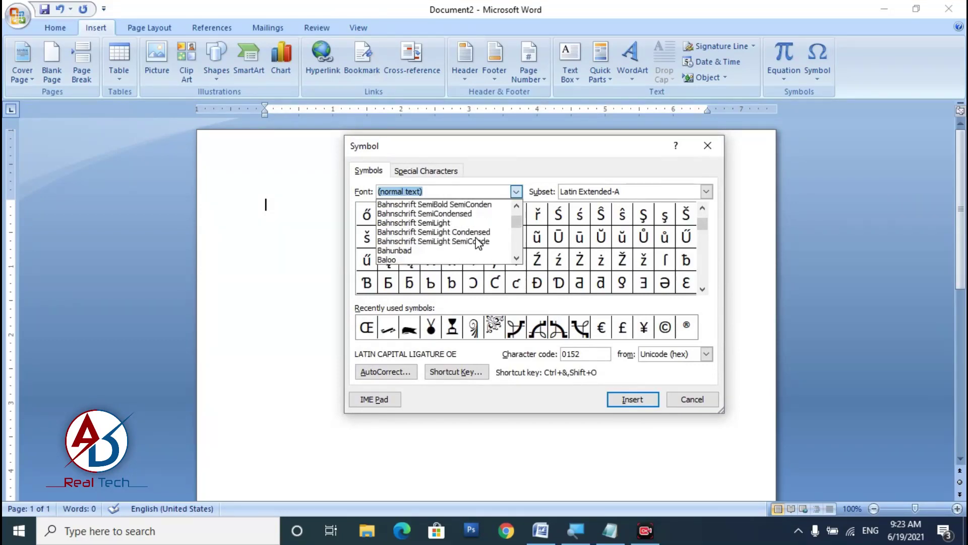
scroll(478, 244, down, 3)
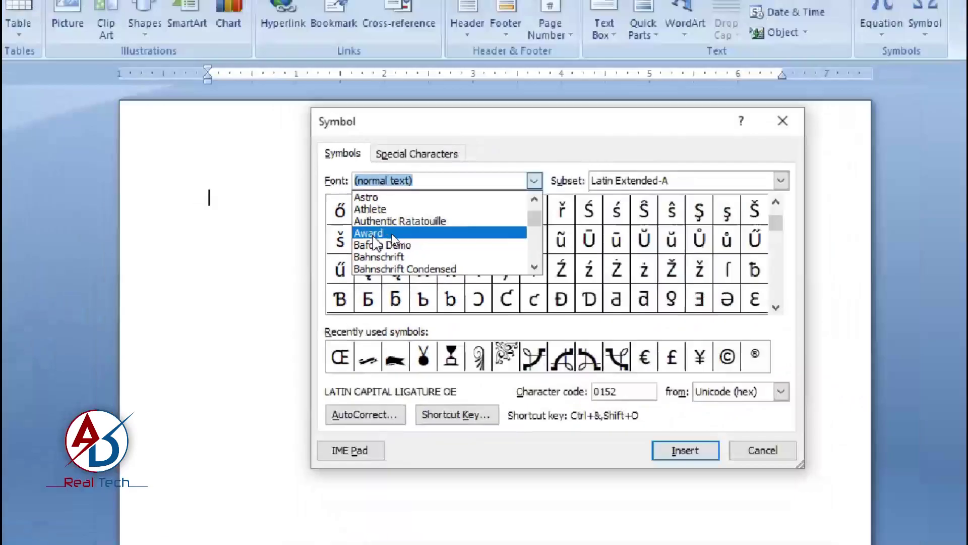
click(381, 232)
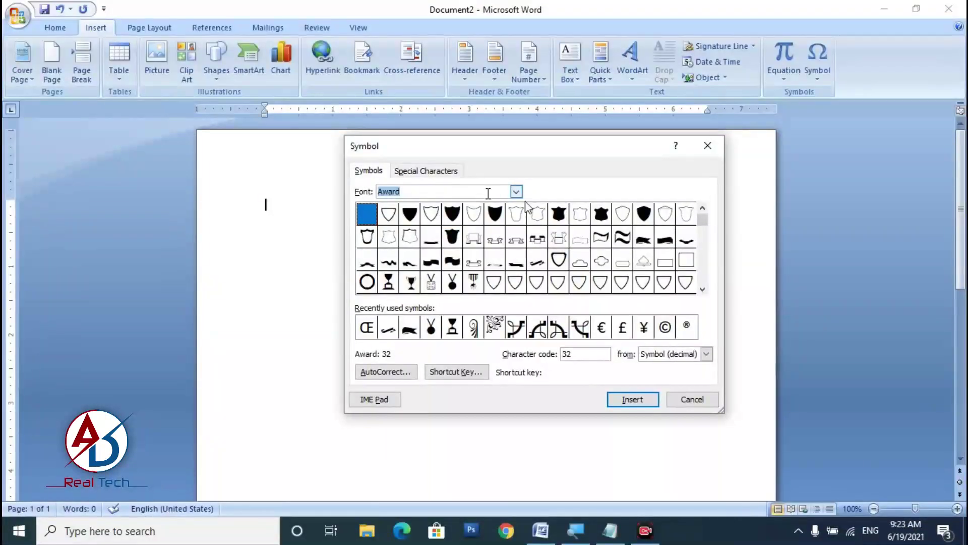
click(702, 289)
click(702, 288)
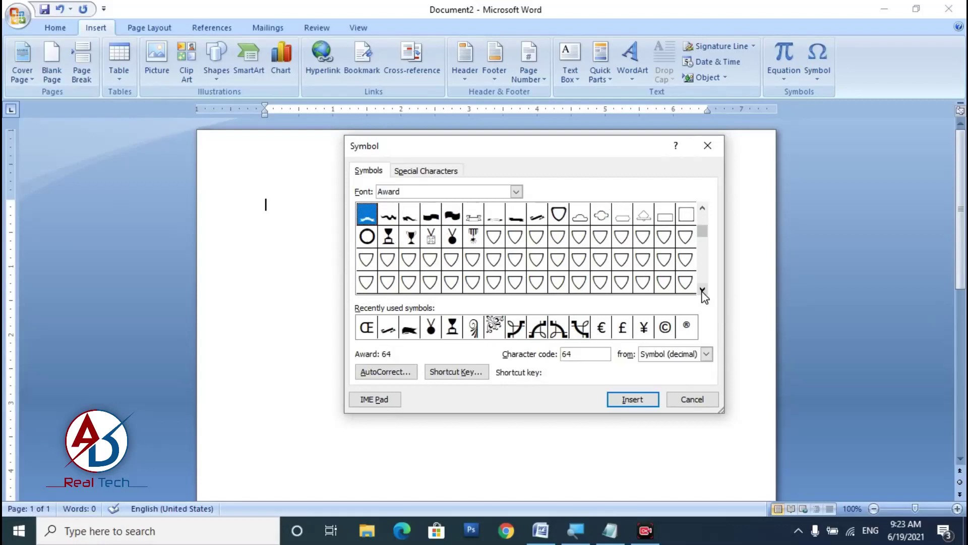
click(702, 288)
click(702, 288)
drag(702, 243, 701, 210)
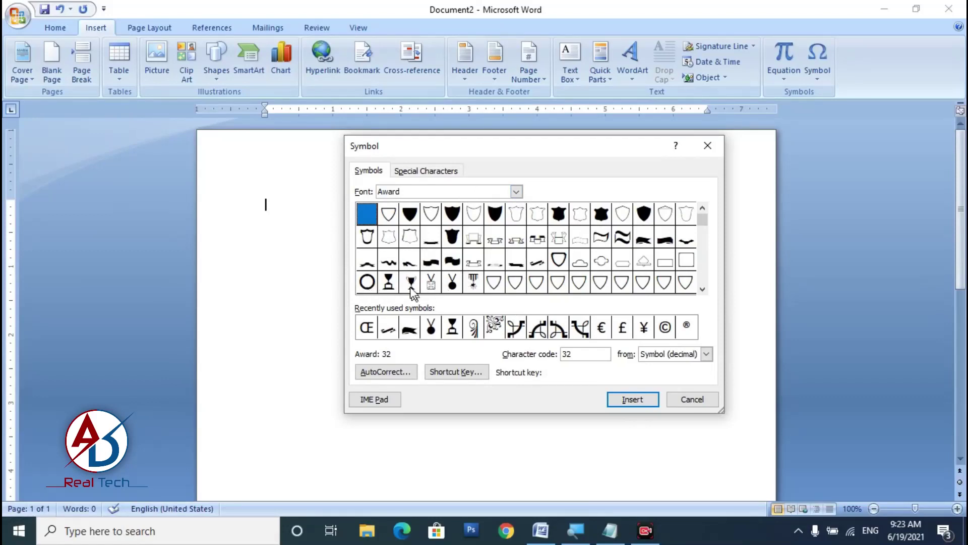
Insert the Award ribbon glyph (code 64) and close the Symbol dialog.
click(370, 262)
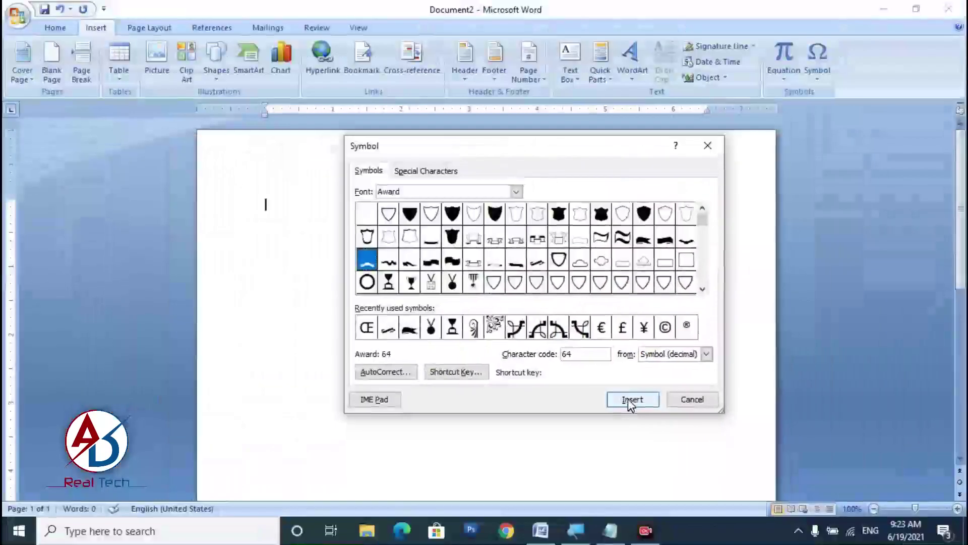
click(628, 399)
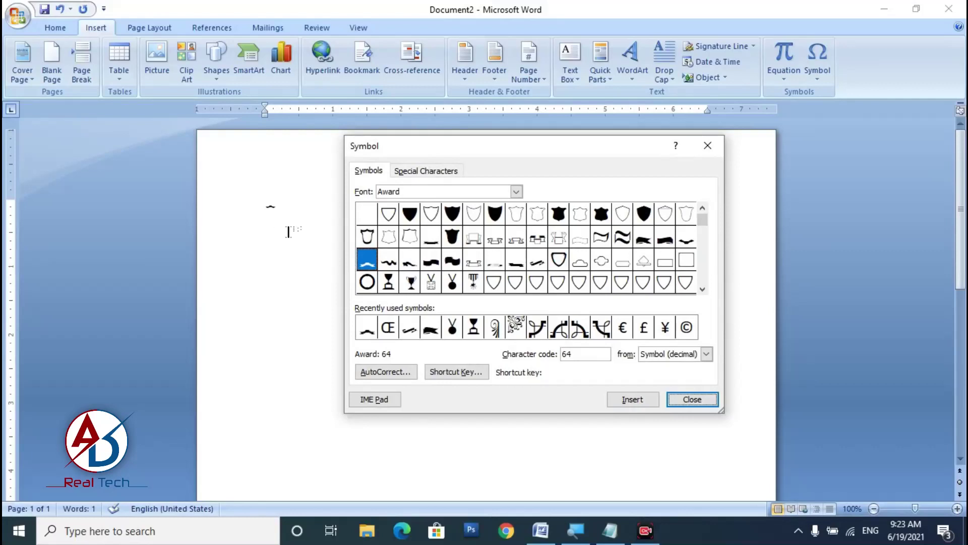
click(708, 146)
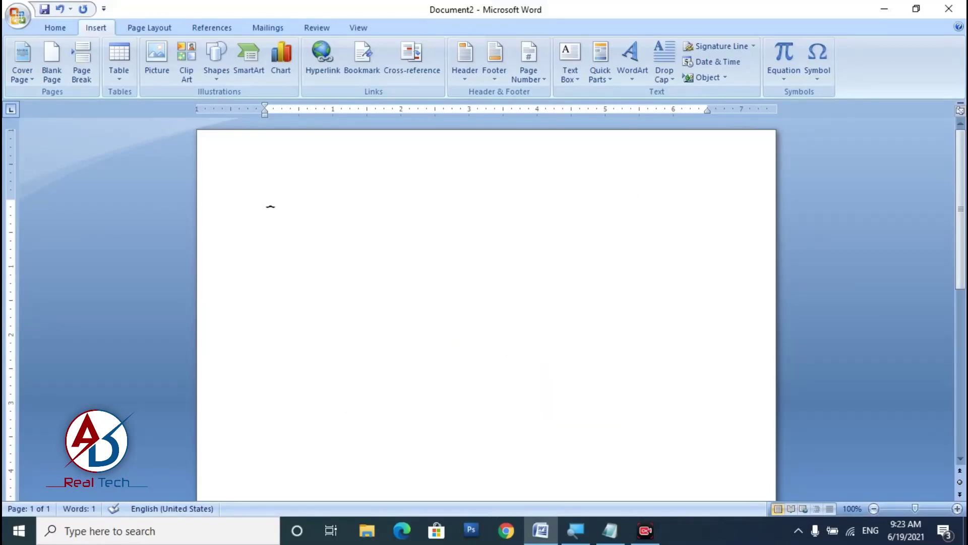
Select the inserted ribbon glyph and bring up the WordArt style gallery.
double_click(274, 207)
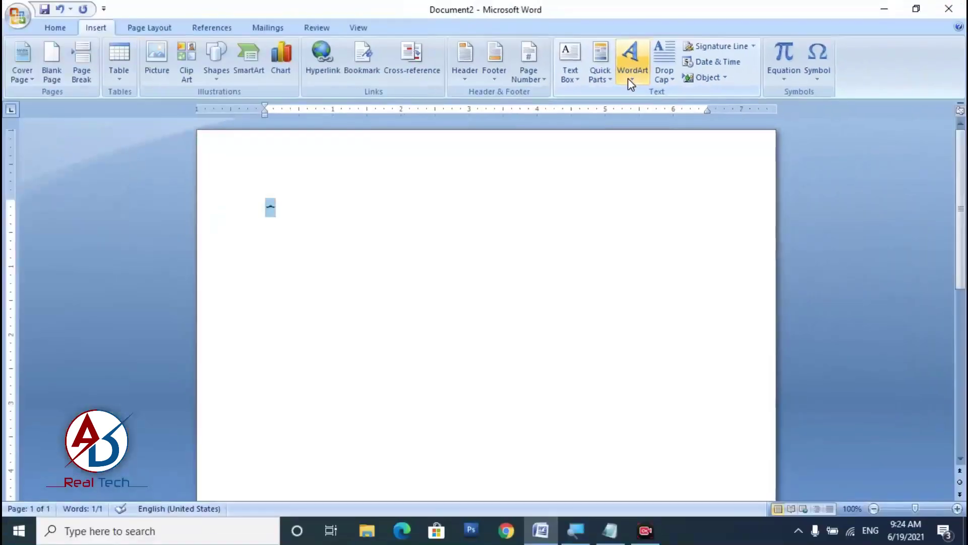
click(629, 79)
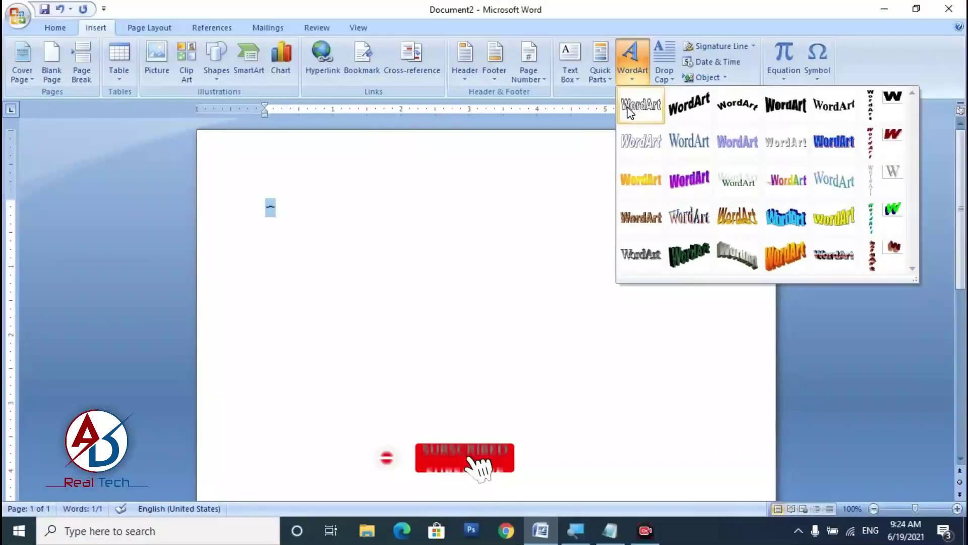
Convert the ribbon glyph into first-style WordArt set in the Award font at size 36.
click(618, 105)
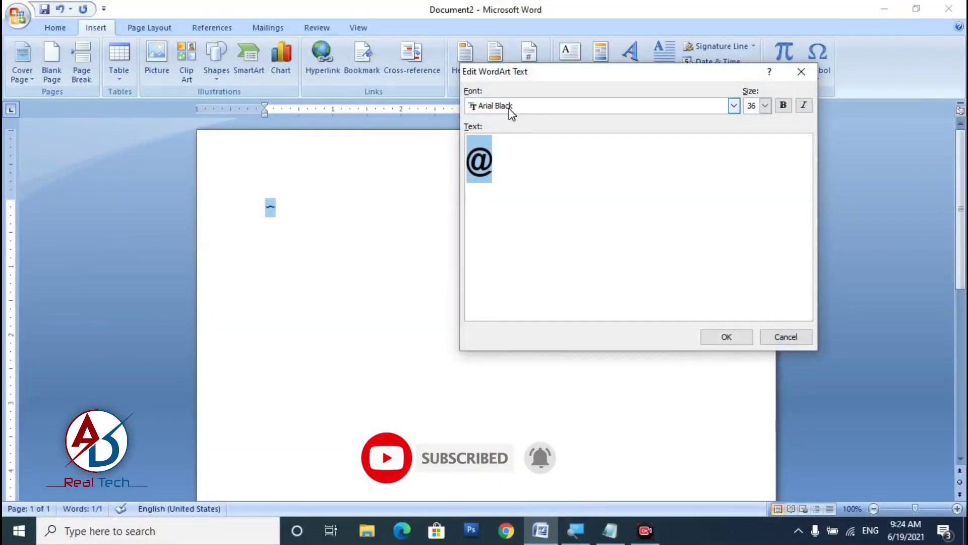
click(499, 107)
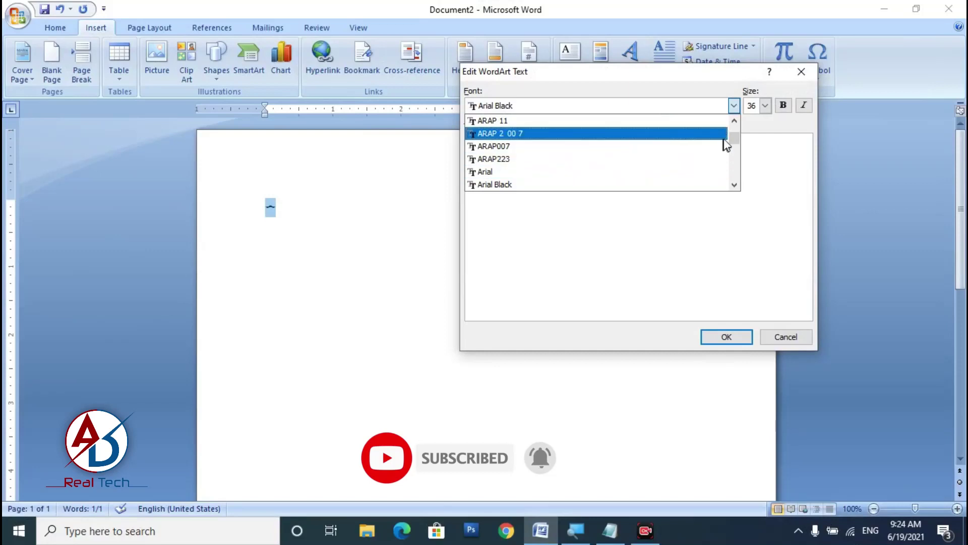
drag(735, 142, 735, 145)
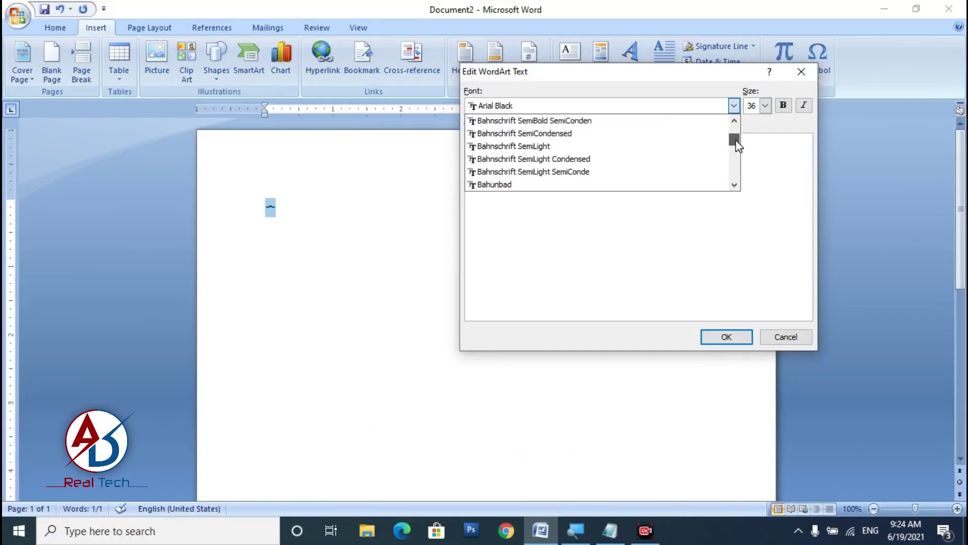
scroll(634, 159, up, 1)
scroll(633, 158, up, 2)
scroll(633, 159, up, 2)
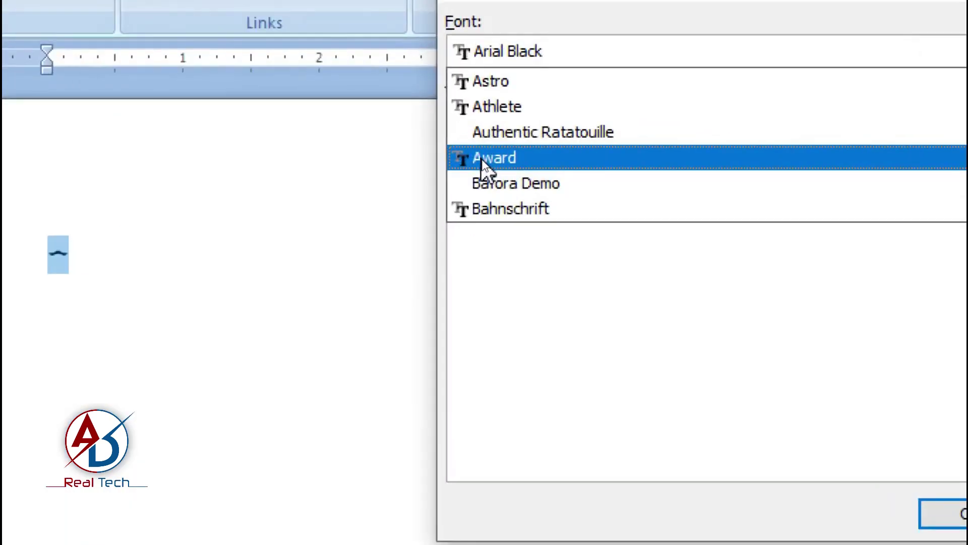
click(482, 159)
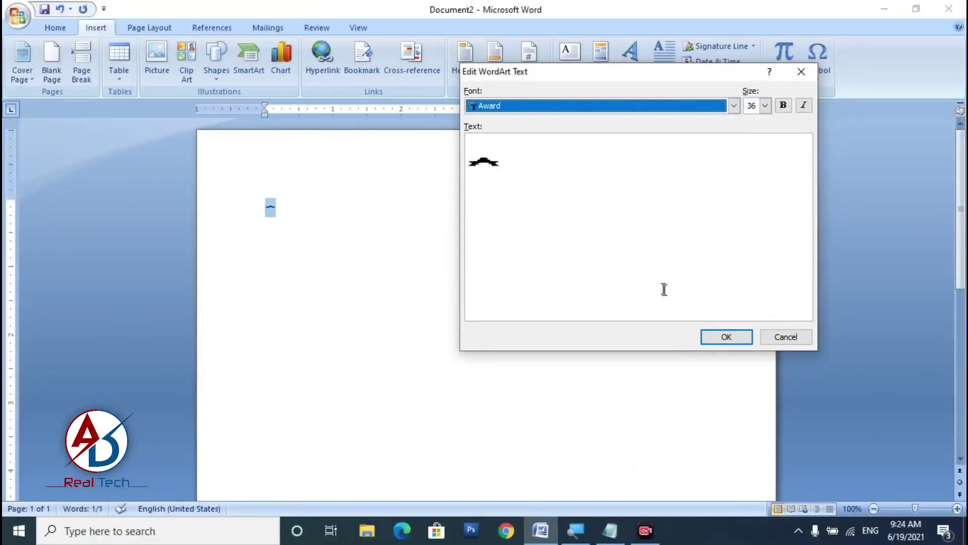
click(714, 337)
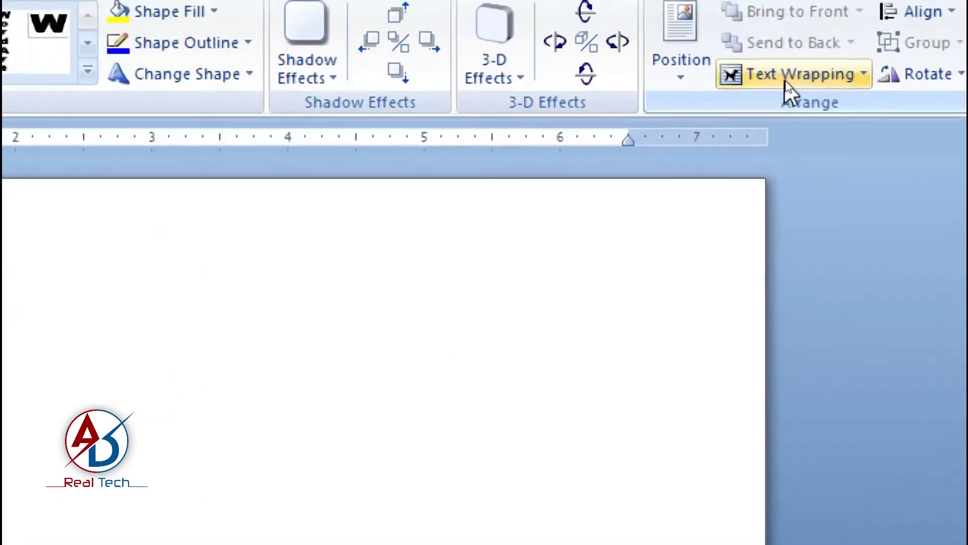
Float the banner WordArt in front of text and stretch it to 2.49 inches wide.
click(786, 79)
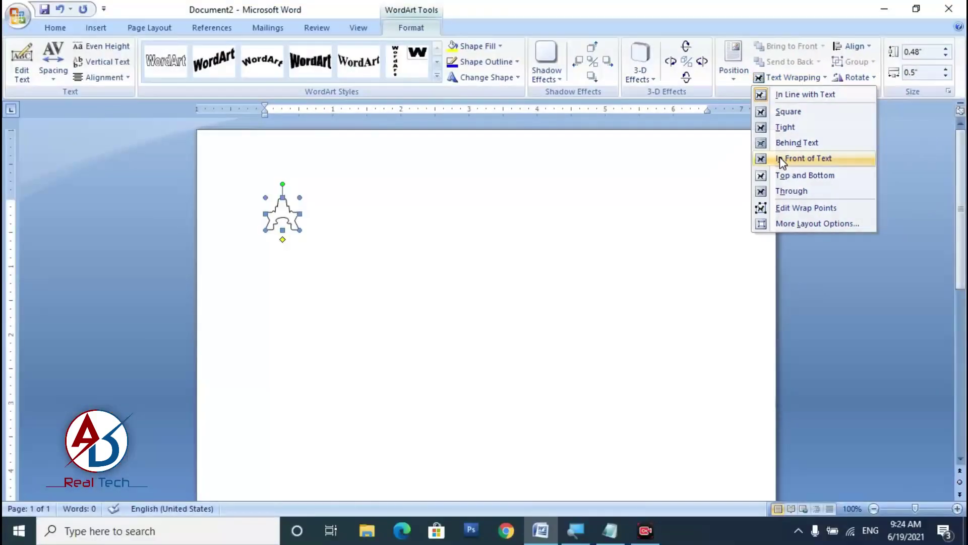
click(783, 164)
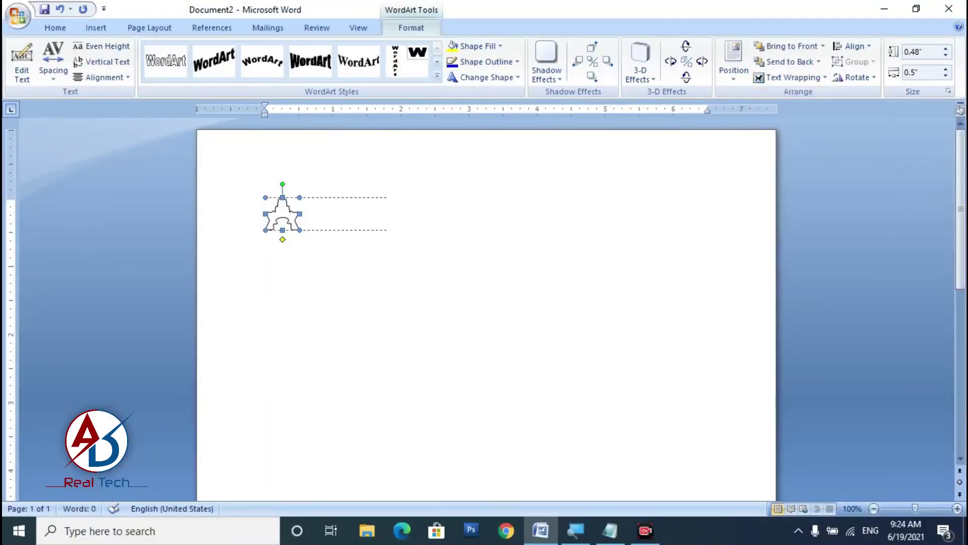
drag(417, 214, 447, 214)
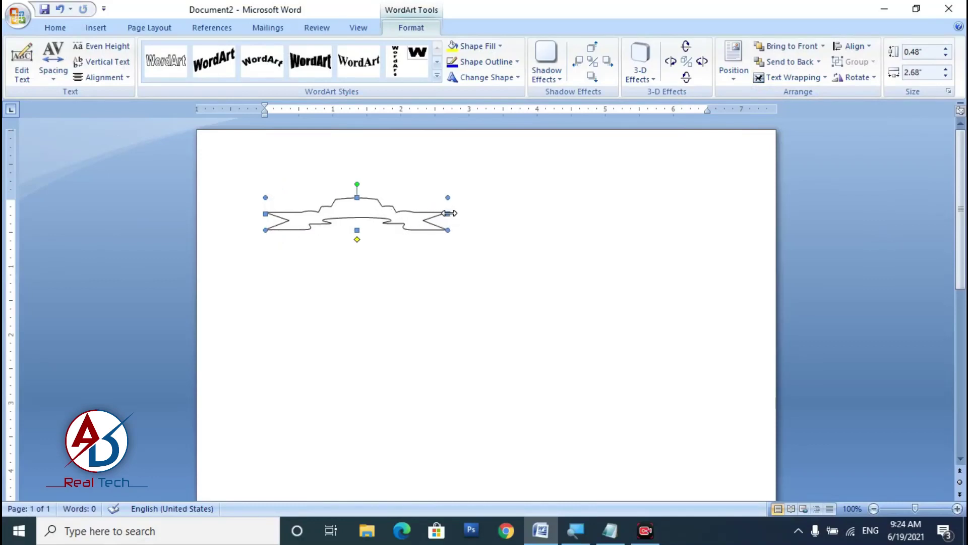
drag(448, 214, 435, 214)
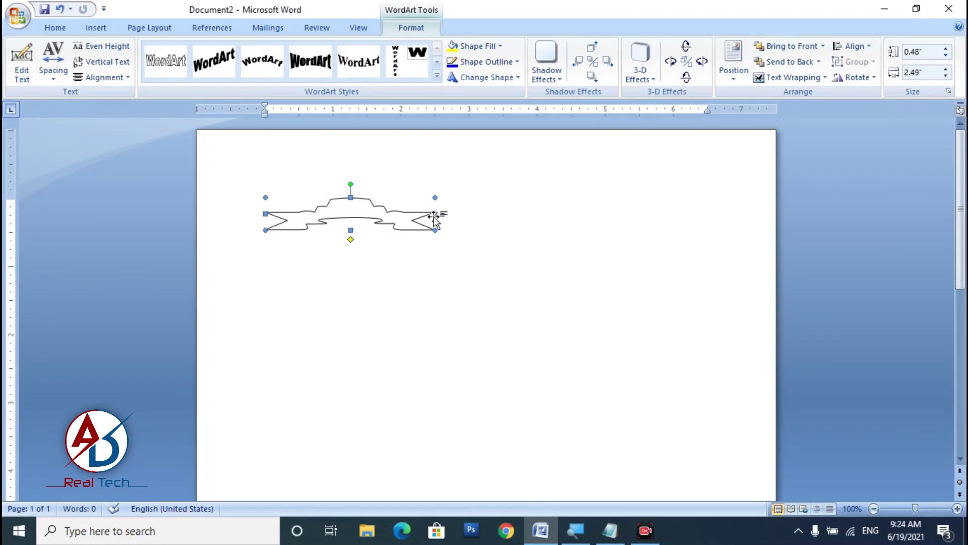
Fill the banner red with a dark gradient, remove its outline, and move it toward the centre.
click(473, 46)
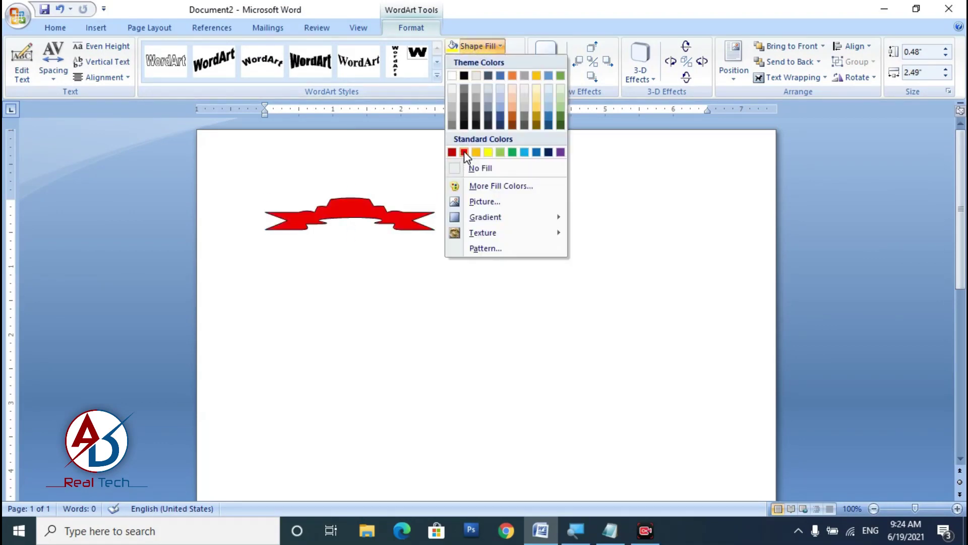
click(464, 152)
click(477, 62)
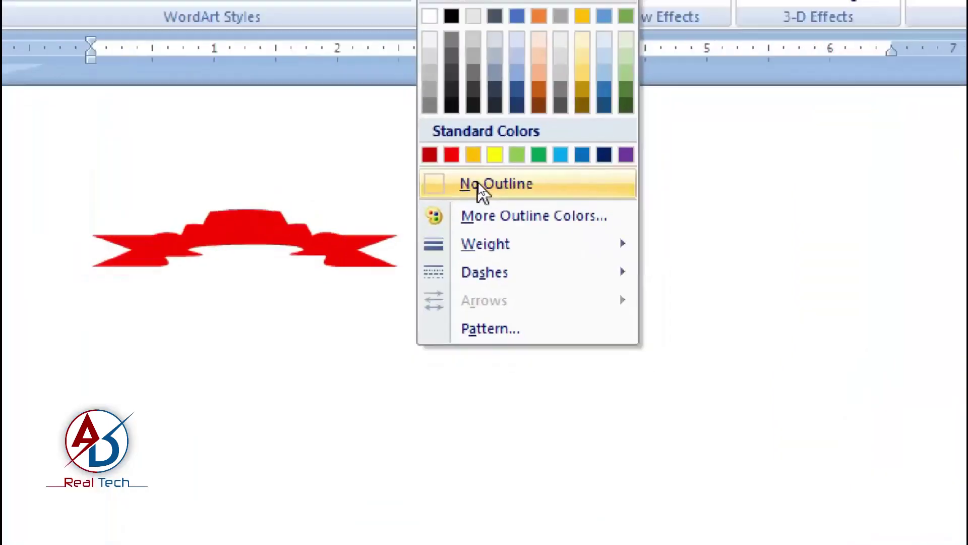
click(477, 185)
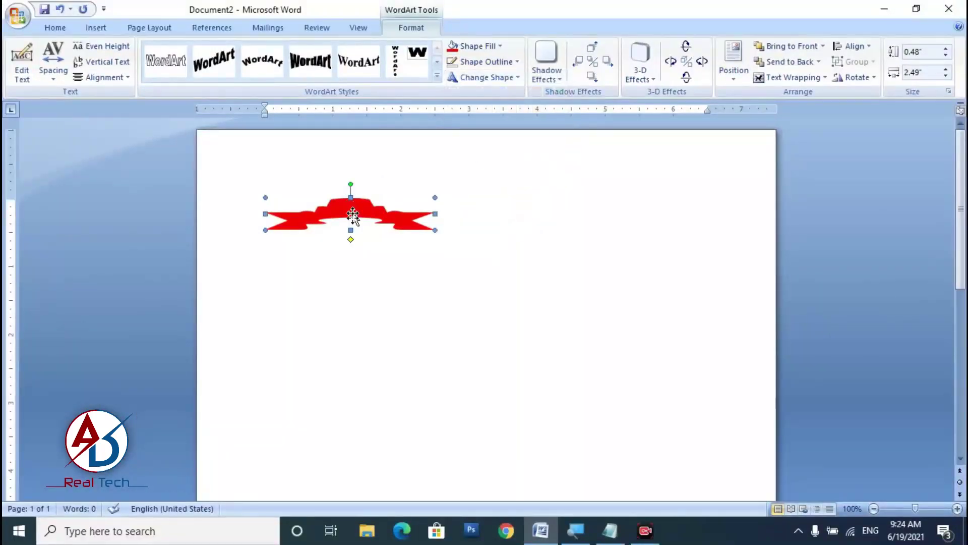
drag(353, 216, 495, 226)
click(486, 50)
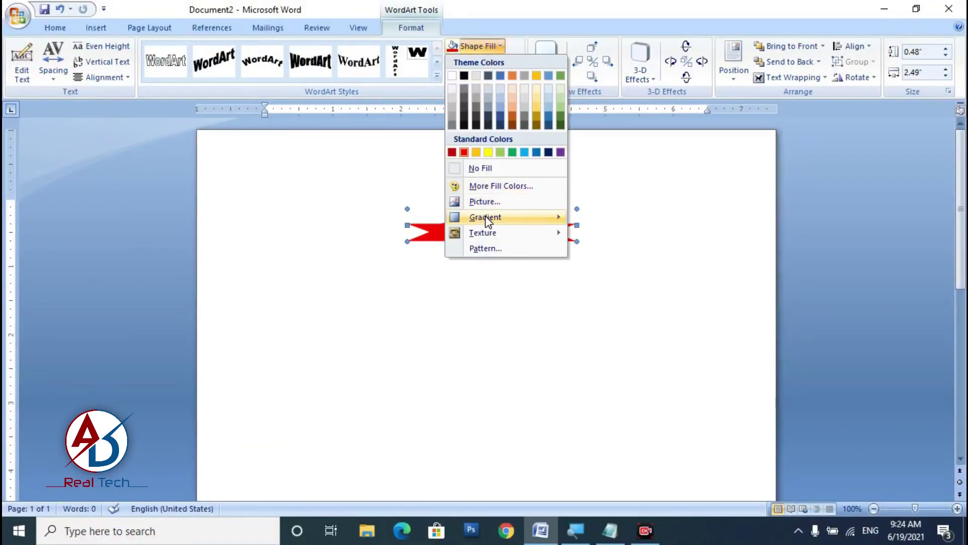
mouse_move(485, 218)
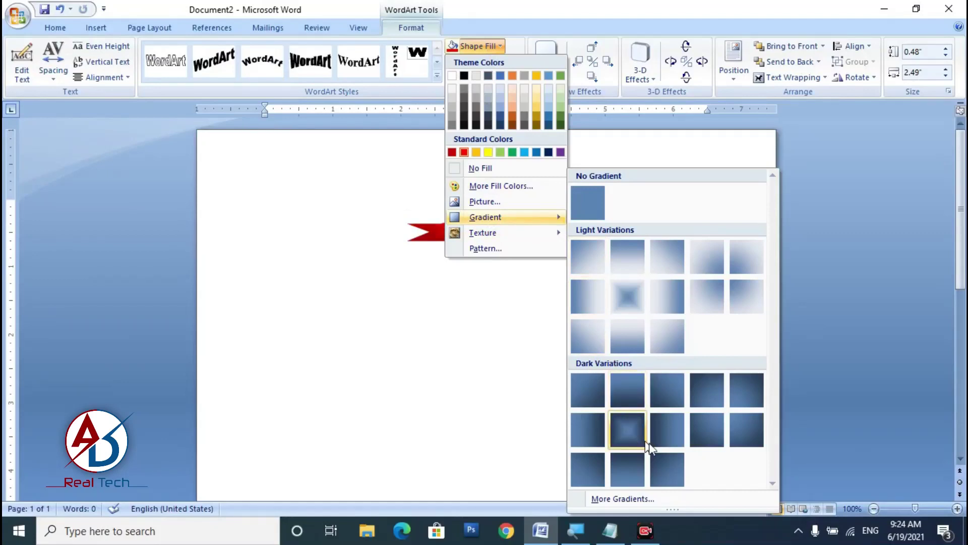
click(731, 441)
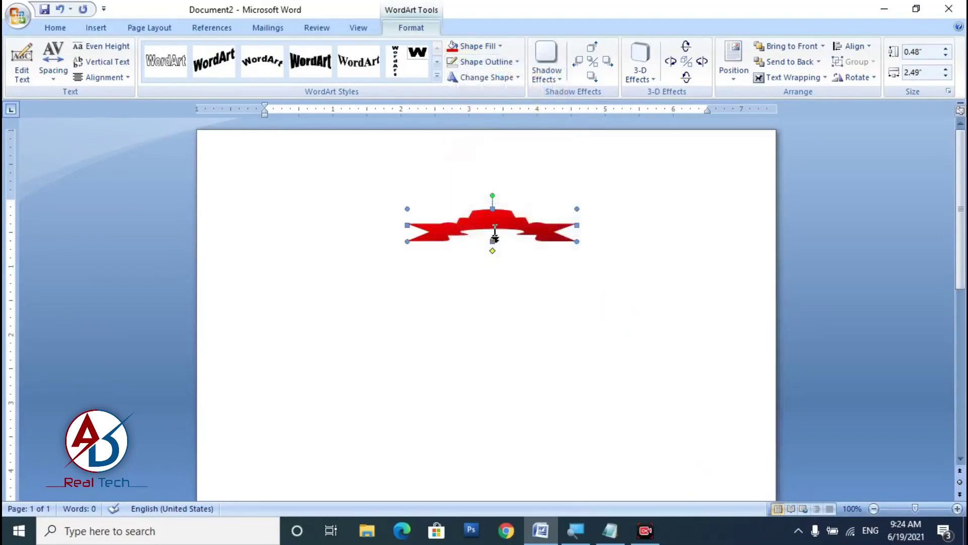
Move the red banner to the upper right of the page.
drag(363, 220, 676, 177)
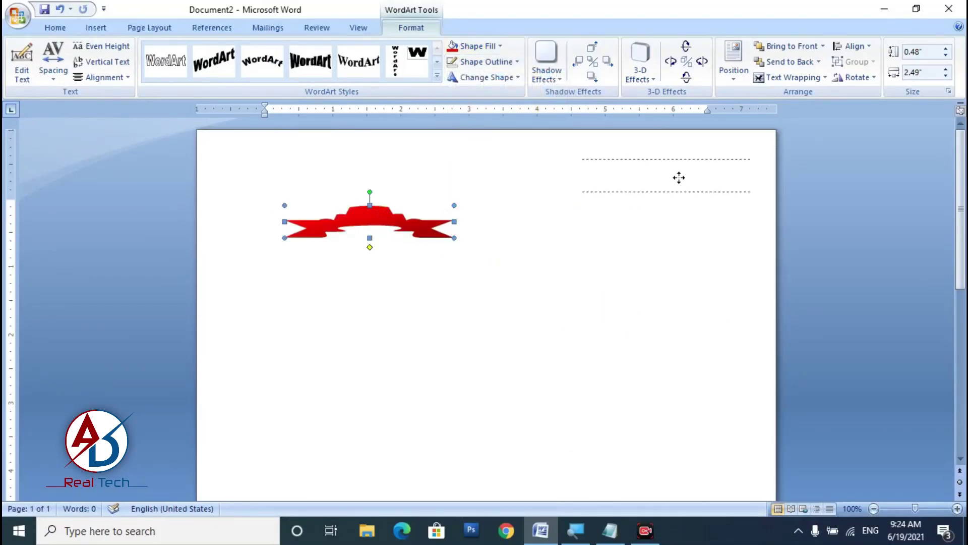
click(603, 246)
drag(642, 184, 628, 194)
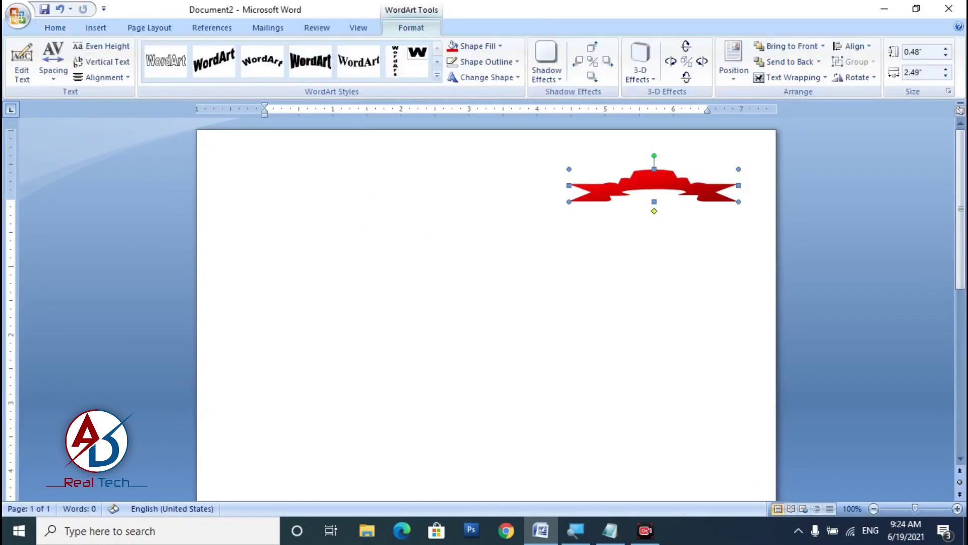
click(583, 271)
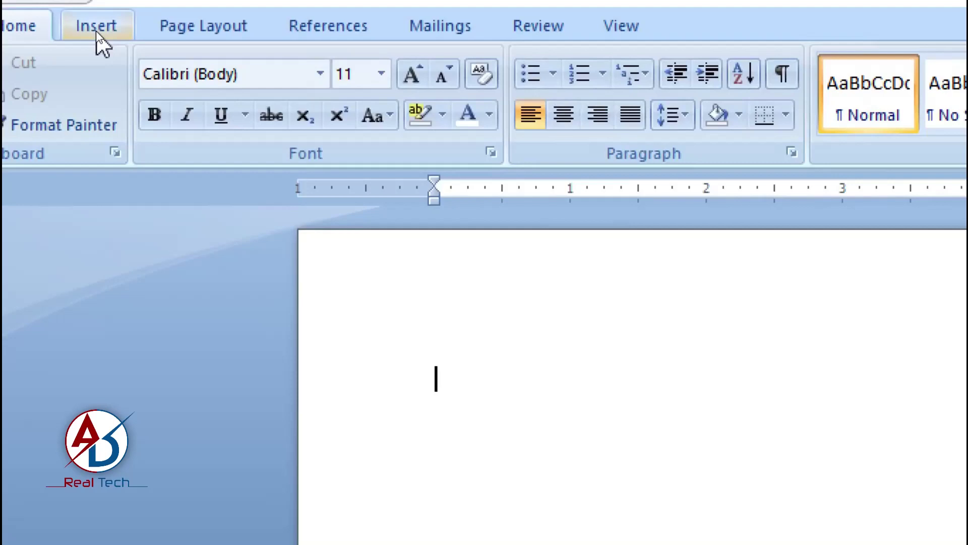
Insert the Award trophy glyph (code 82) at the top-left and select it.
click(95, 31)
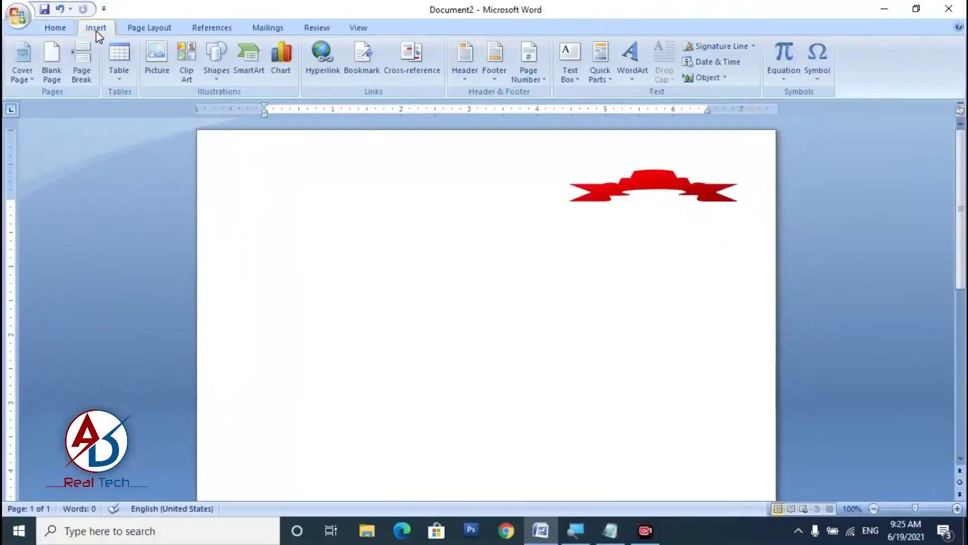
click(818, 63)
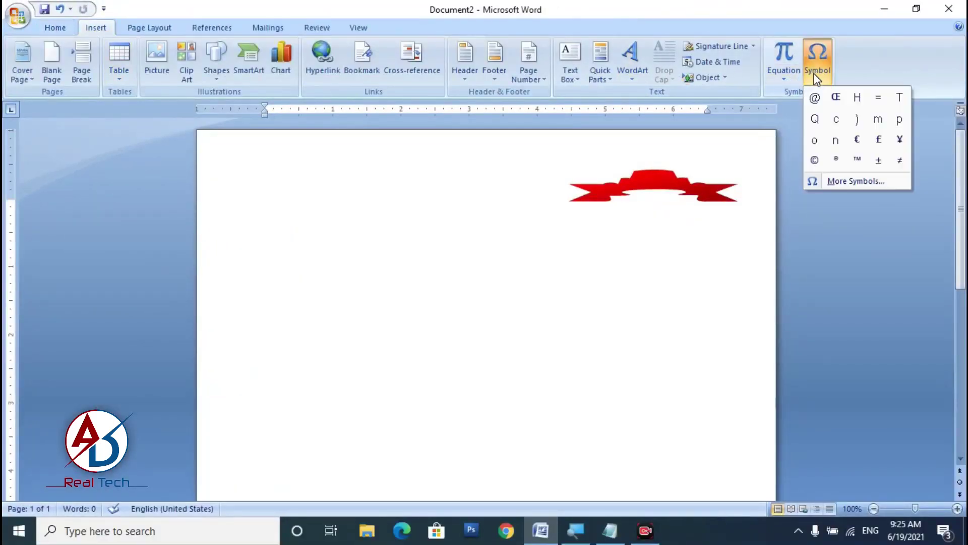
click(847, 181)
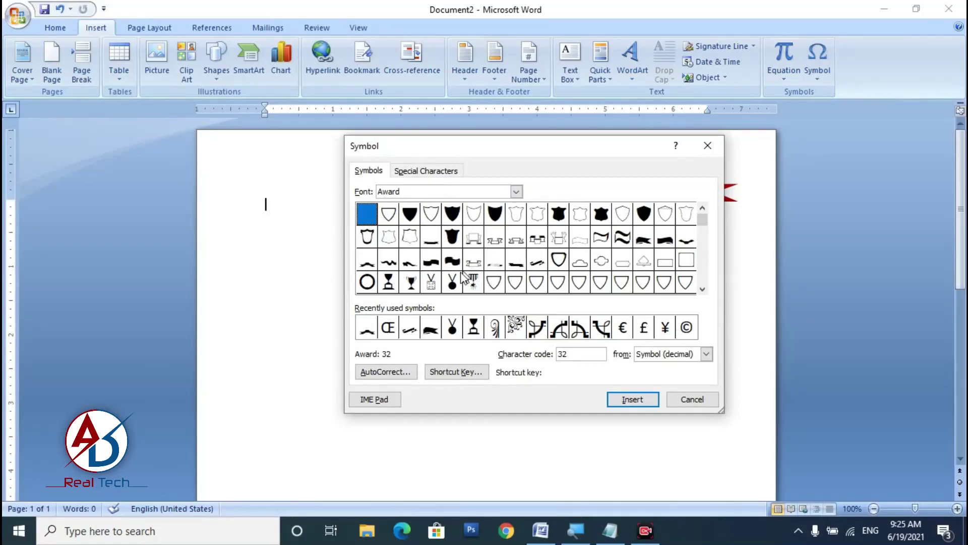
click(414, 284)
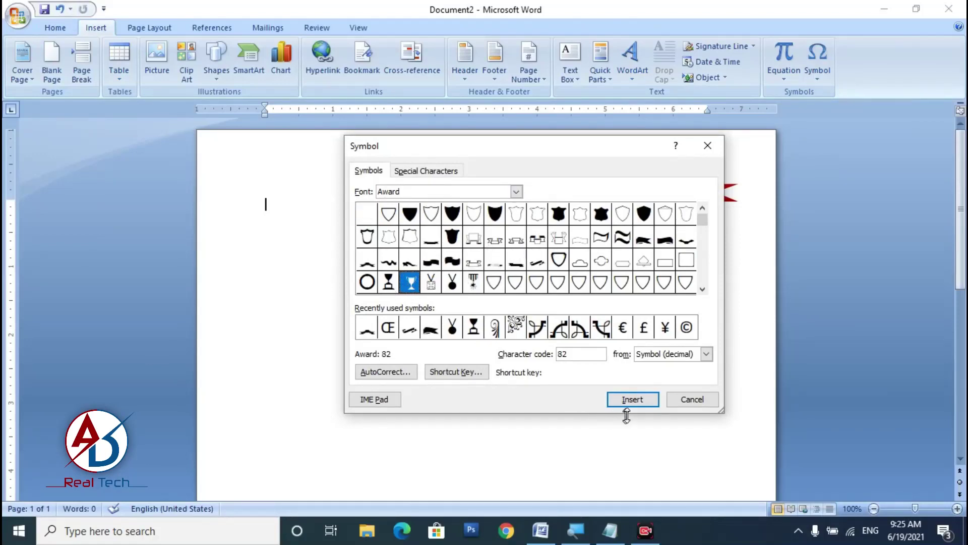
click(636, 401)
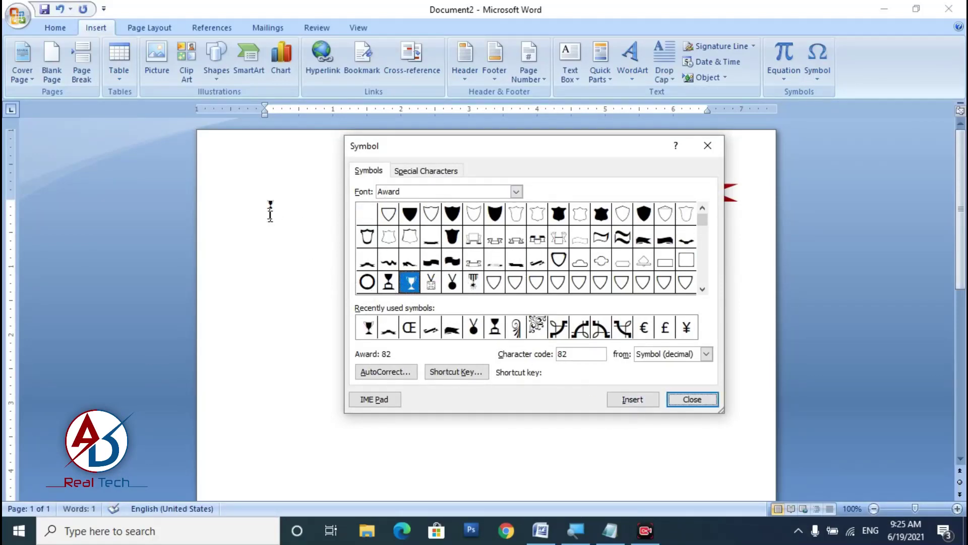
click(692, 400)
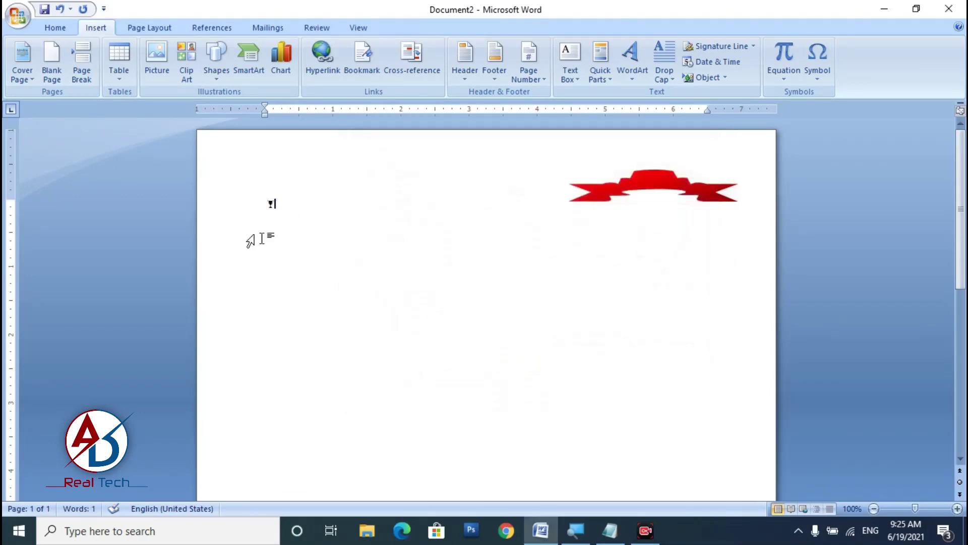
drag(266, 205, 281, 206)
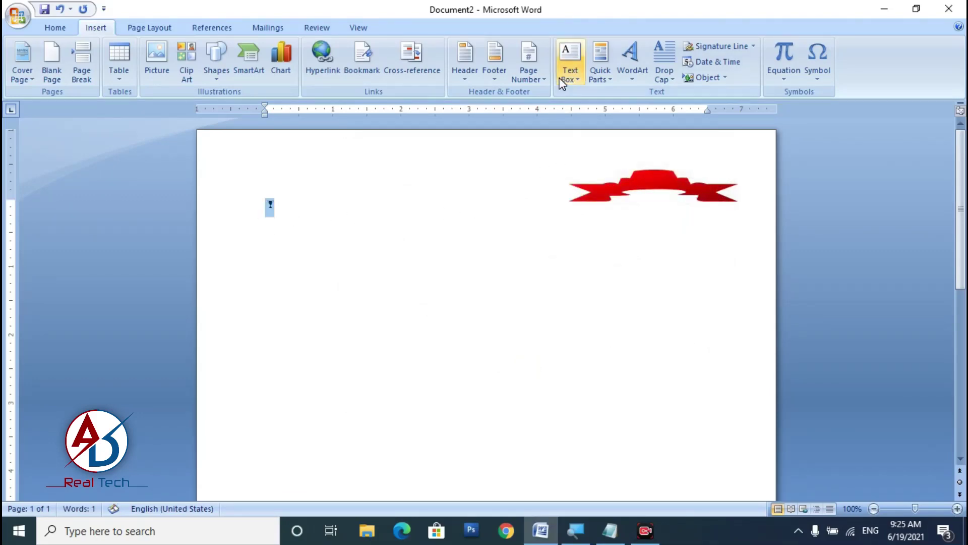
Make the trophy first-style WordArt and switch its font from Arial Black to Award.
click(632, 71)
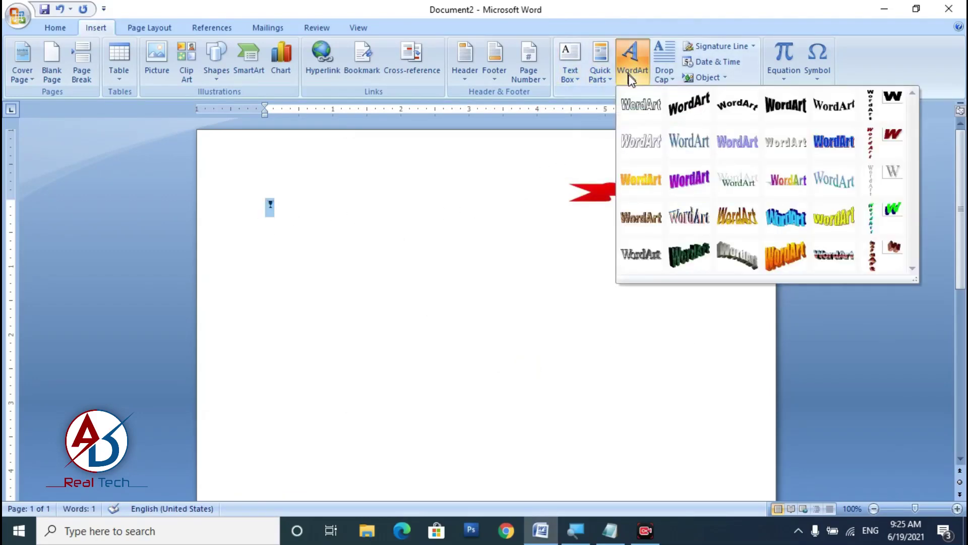
click(630, 118)
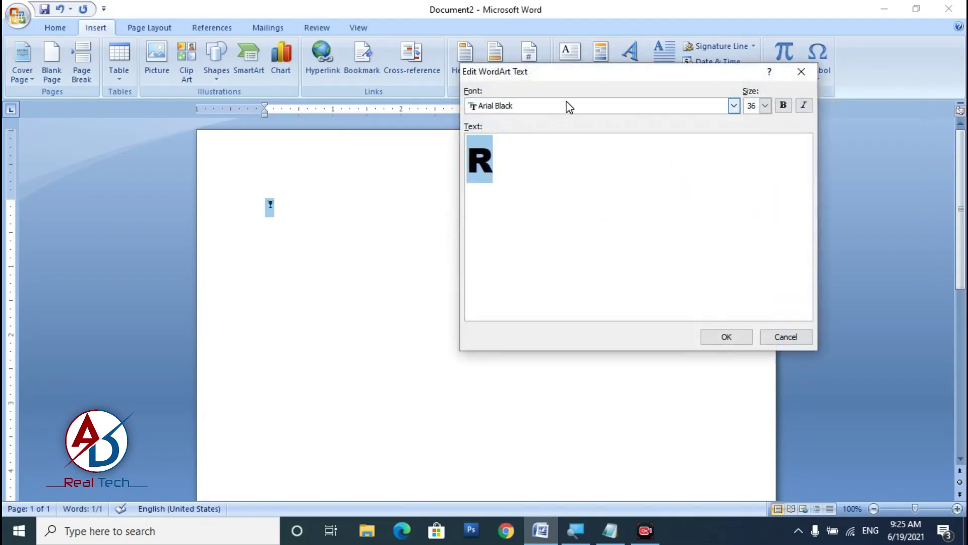
click(569, 107)
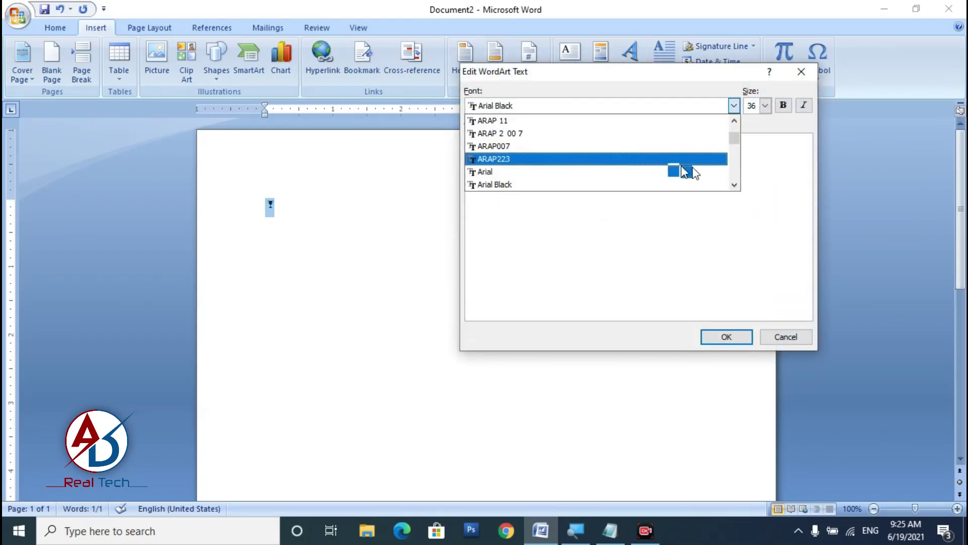
mouse_move(734, 132)
mouse_down()
mouse_move(735, 145)
mouse_move(606, 159)
mouse_up()
scroll(605, 159, up, 1)
scroll(605, 159, up, 2)
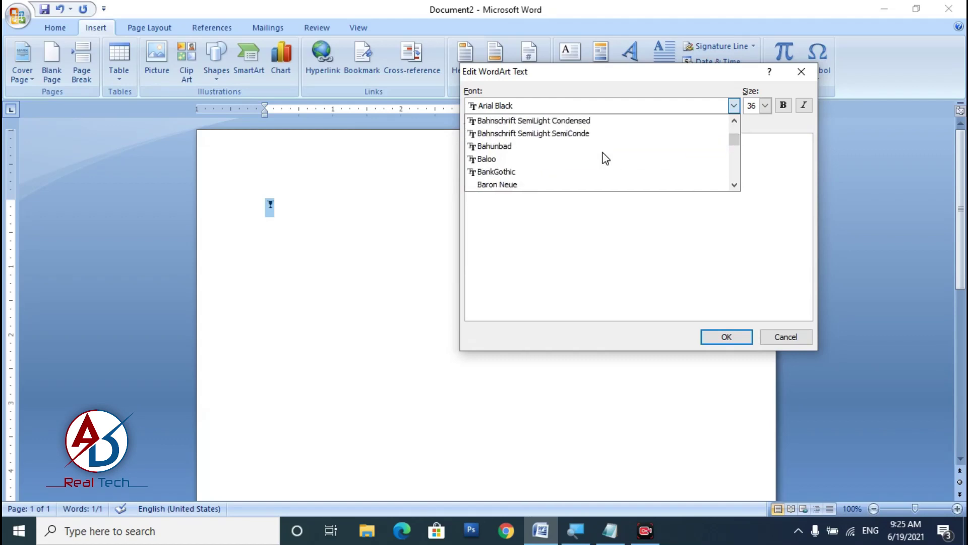
scroll(606, 159, up, 1)
scroll(606, 159, up, 1)
scroll(580, 156, up, 1)
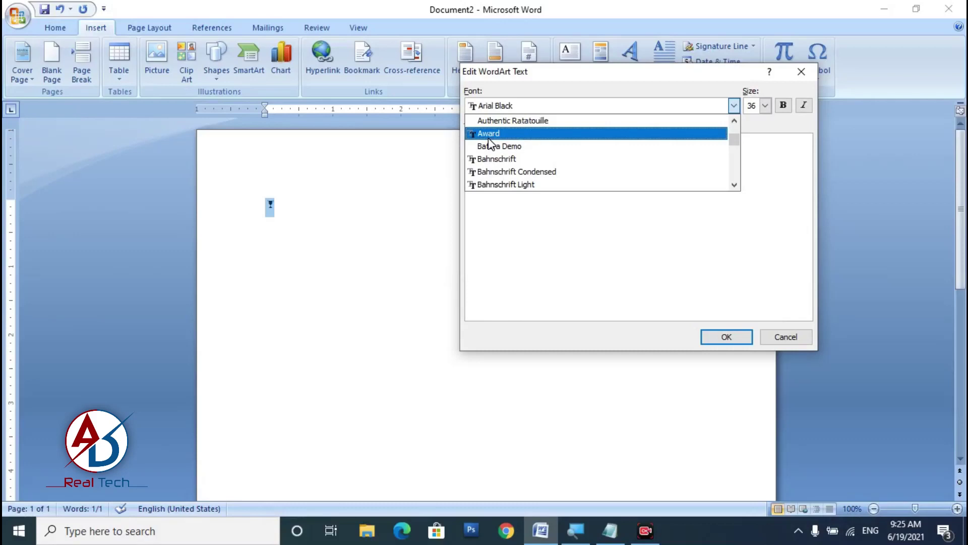
click(489, 138)
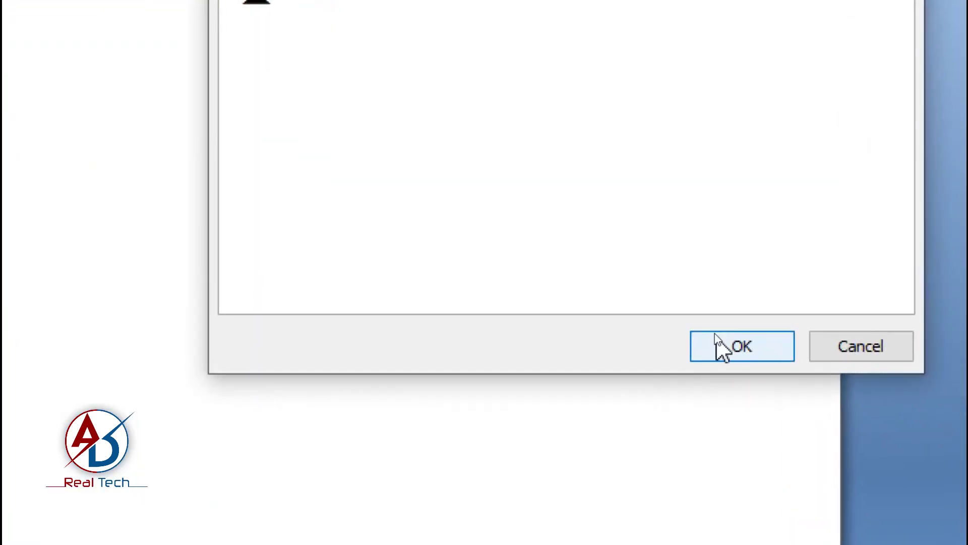
Insert the trophy WordArt, float it in front of text, and fill it red.
click(714, 335)
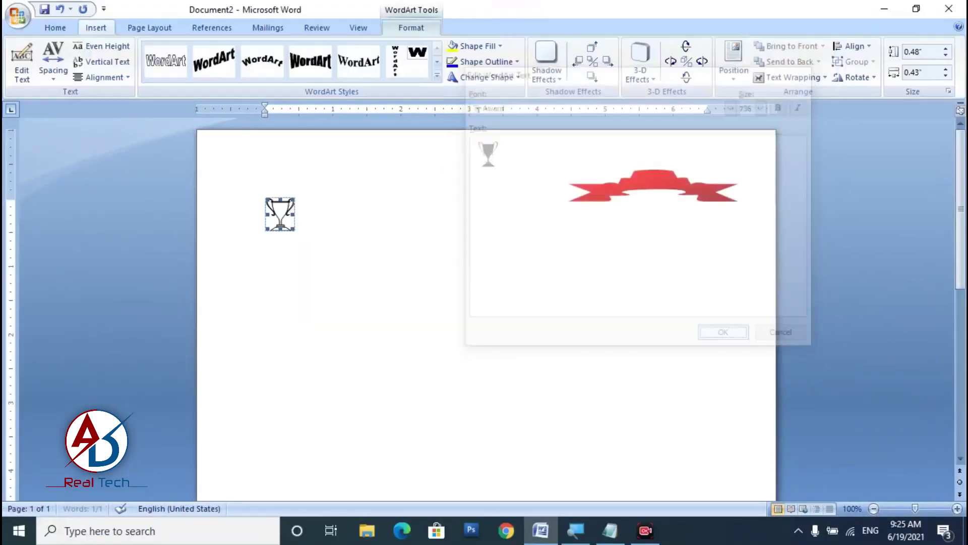
click(793, 77)
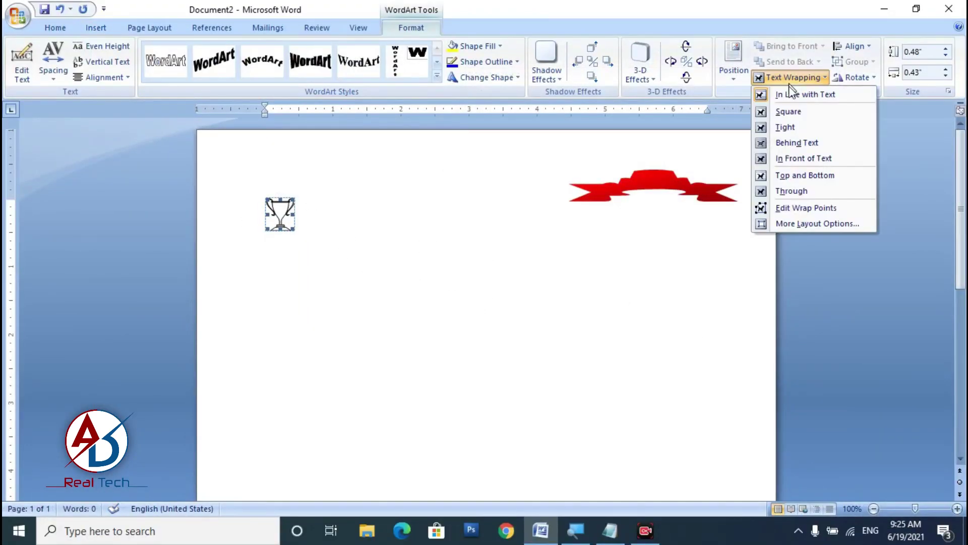
click(799, 160)
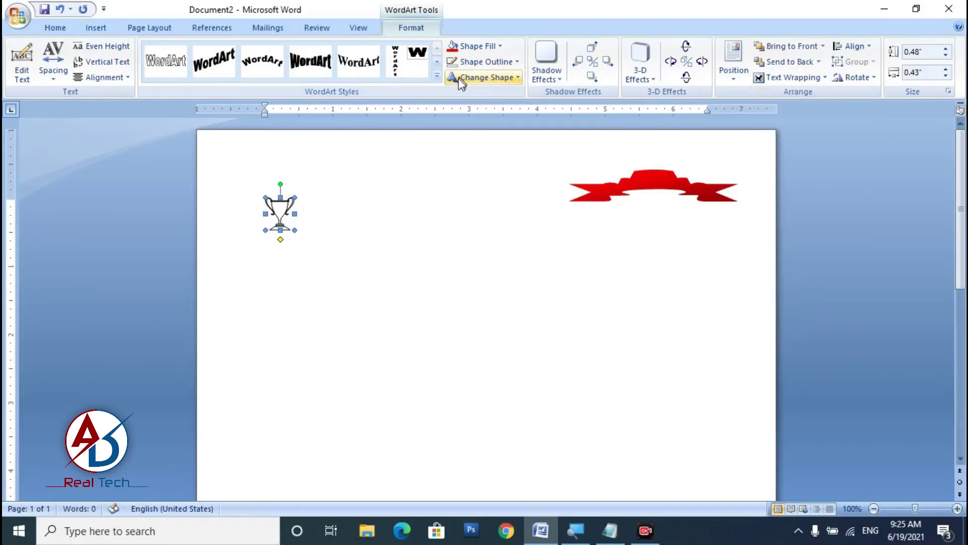
click(465, 47)
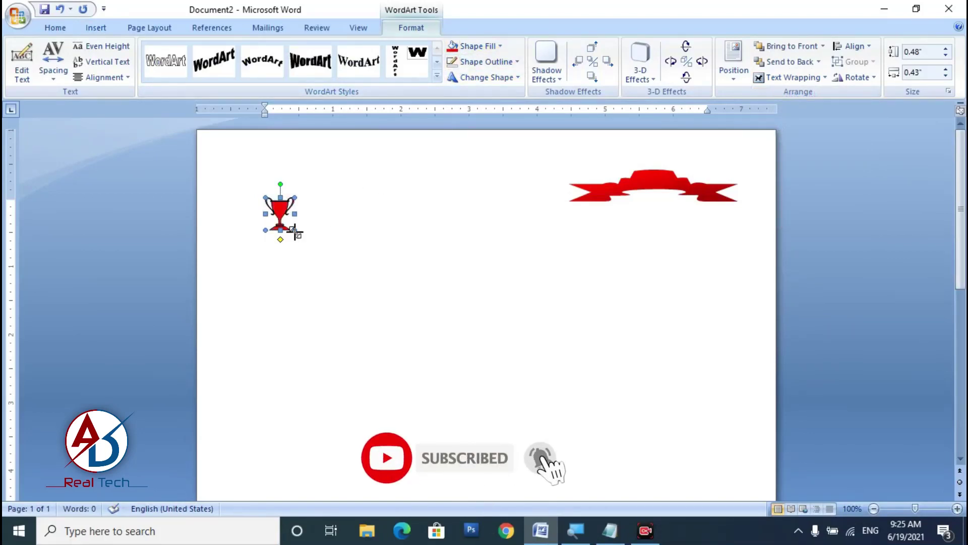
Enlarge the trophy to 1.57 by 1.4 inches and place it beneath the banner.
drag(295, 231, 360, 303)
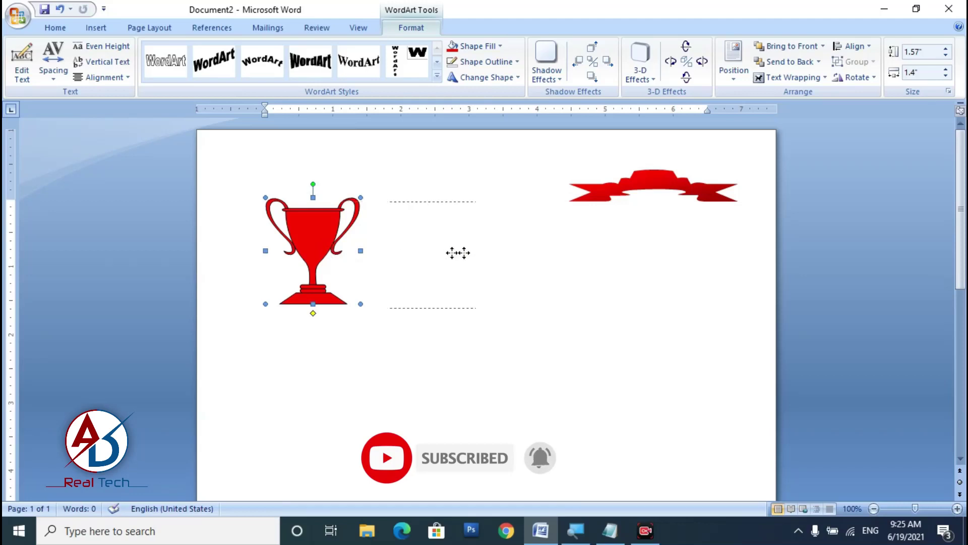
drag(458, 252, 703, 317)
drag(666, 271, 666, 271)
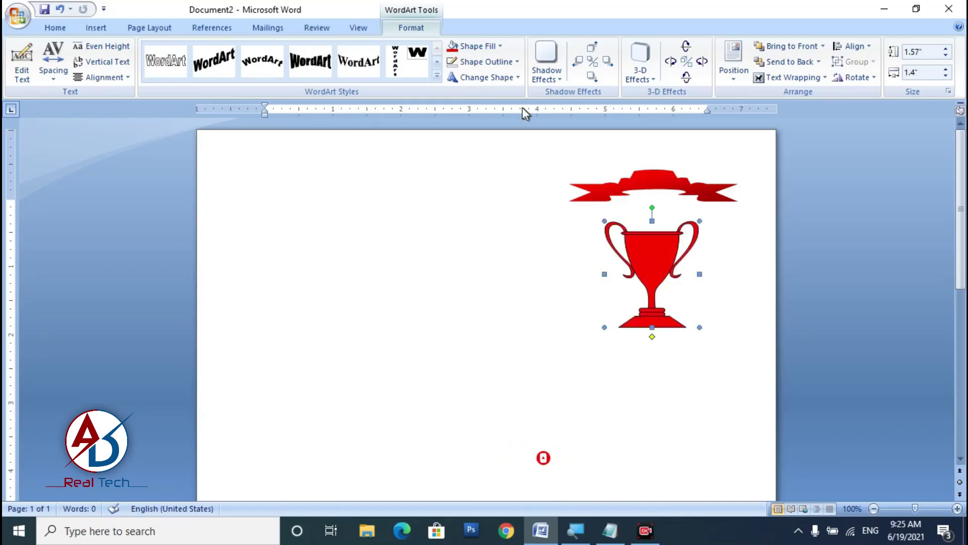
click(482, 61)
Remove the trophy's outline and keep it on the left of the page.
click(488, 184)
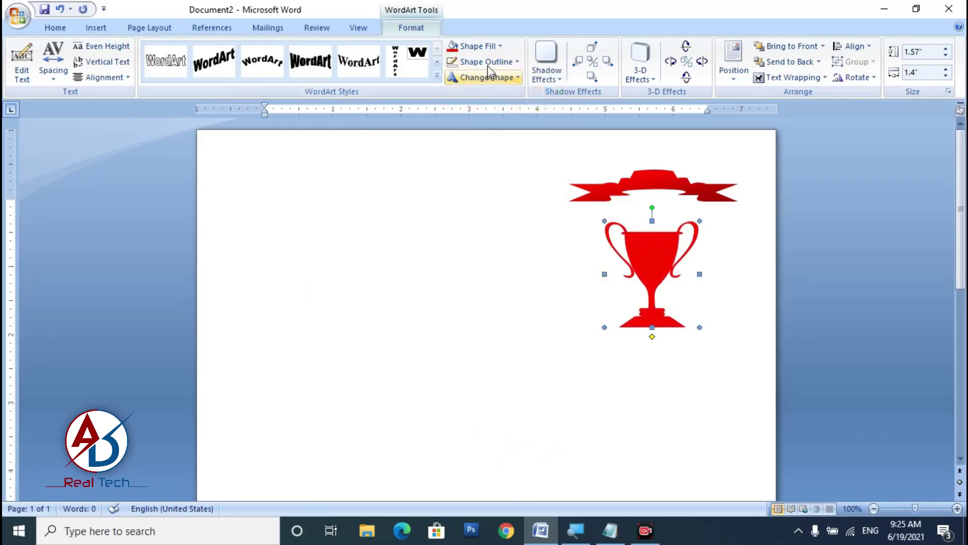
click(474, 45)
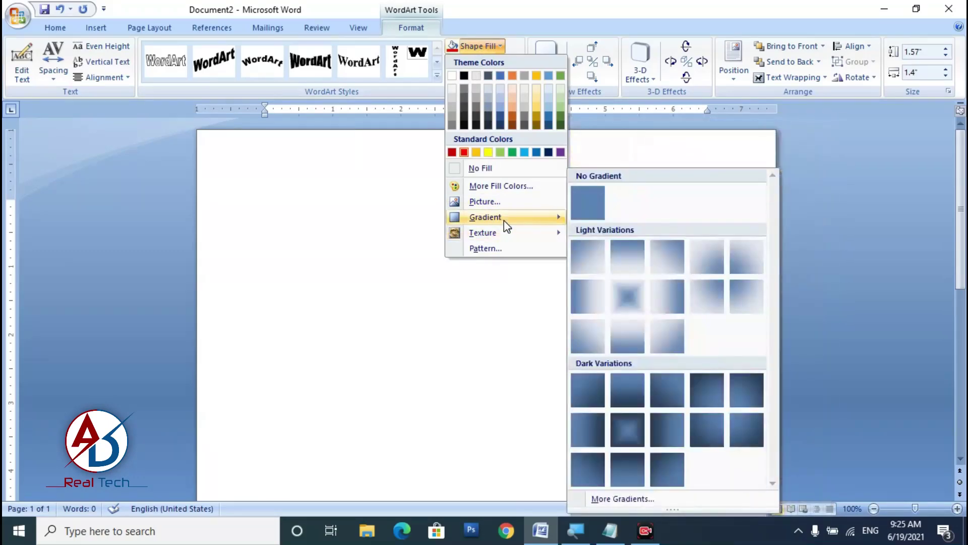
click(645, 272)
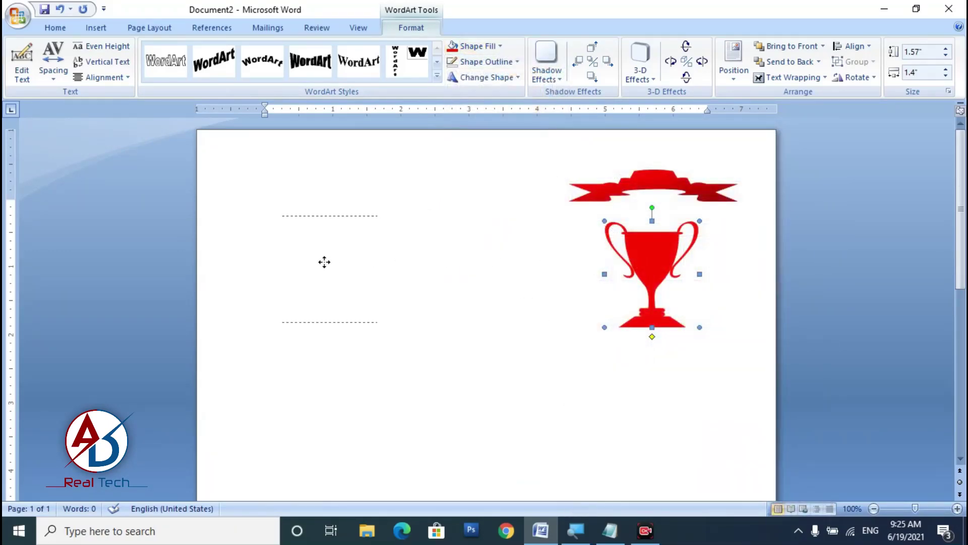
drag(324, 262, 325, 261)
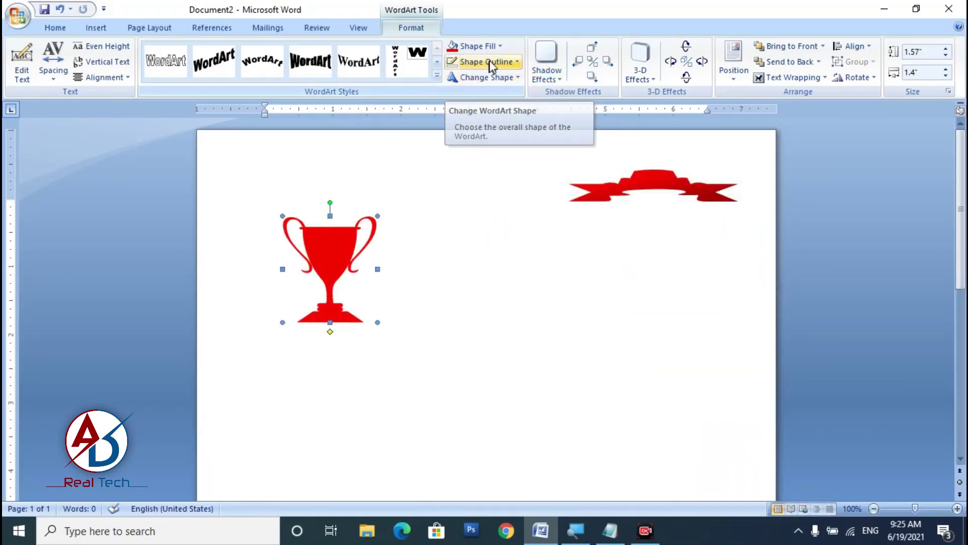
Give the trophy a two-colour red-to-yellow gradient fill using the first variant.
click(485, 45)
mouse_move(485, 217)
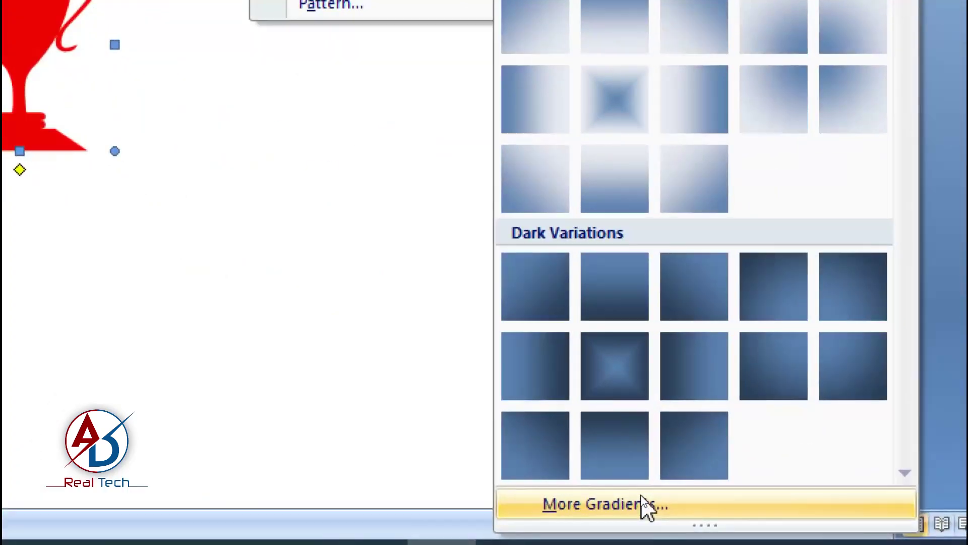
click(642, 500)
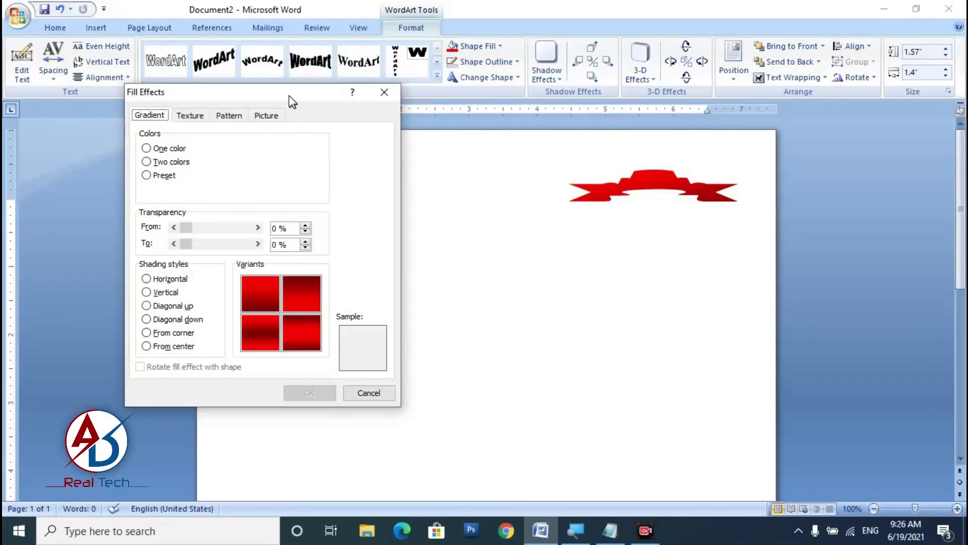
drag(291, 101, 647, 61)
click(524, 122)
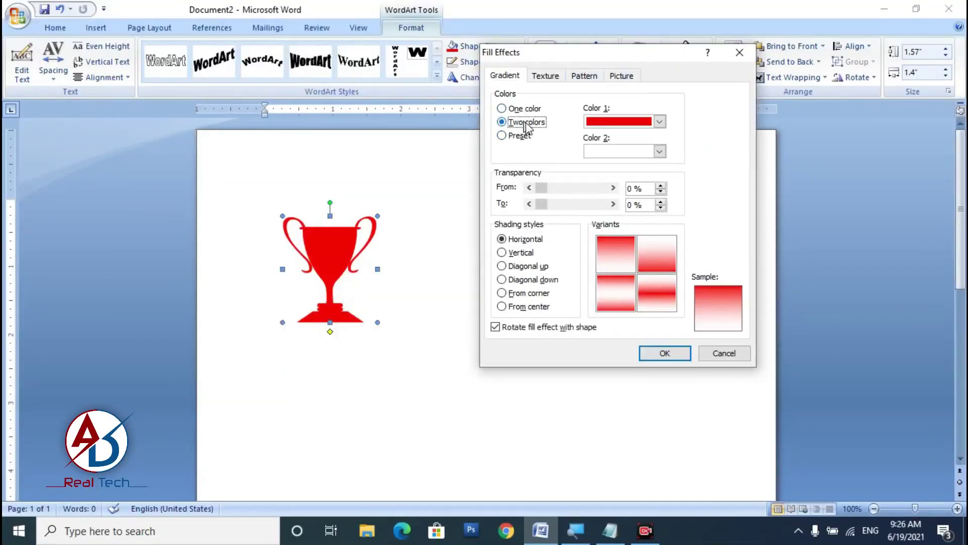
click(660, 151)
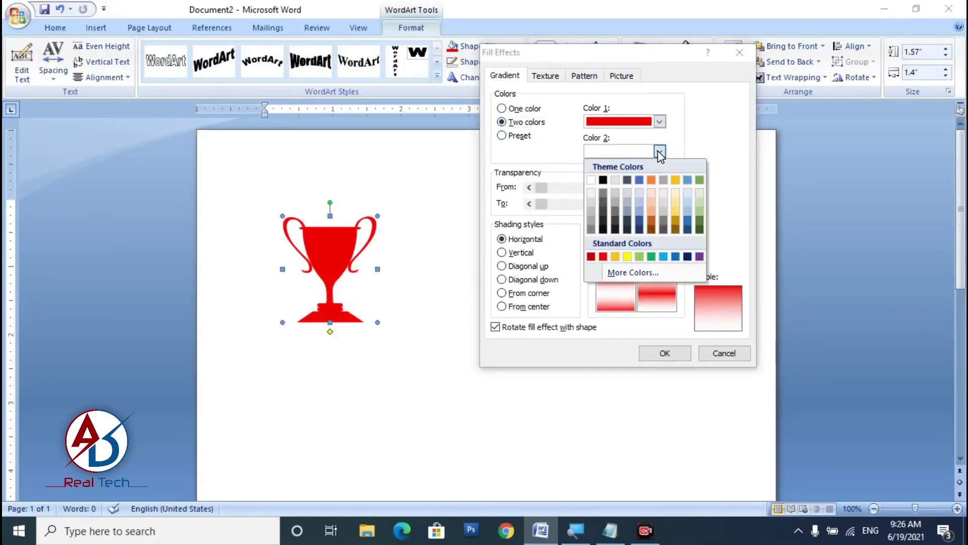
click(628, 257)
click(621, 258)
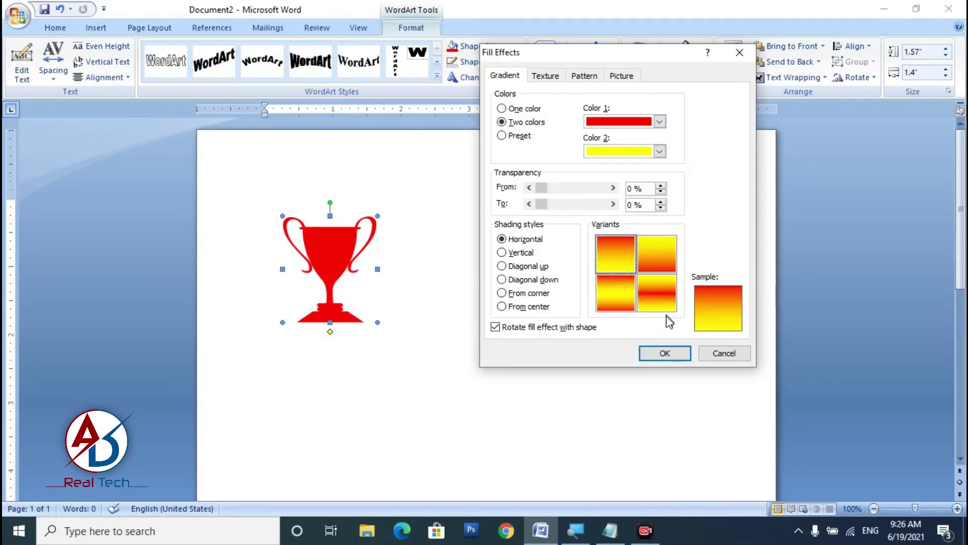
click(674, 355)
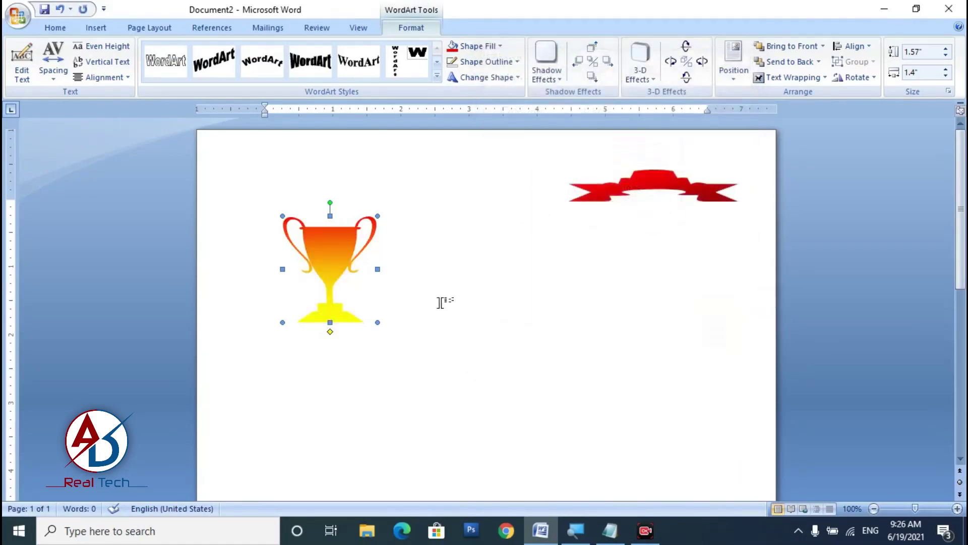
Change the gradient's second colour to dark blue and move the trophy under the red banner.
click(478, 46)
mouse_move(485, 217)
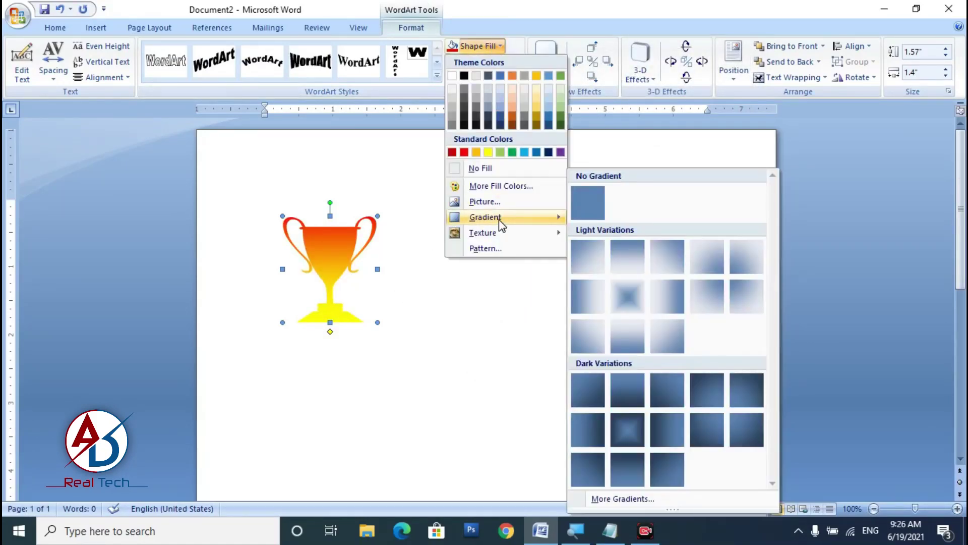
click(609, 497)
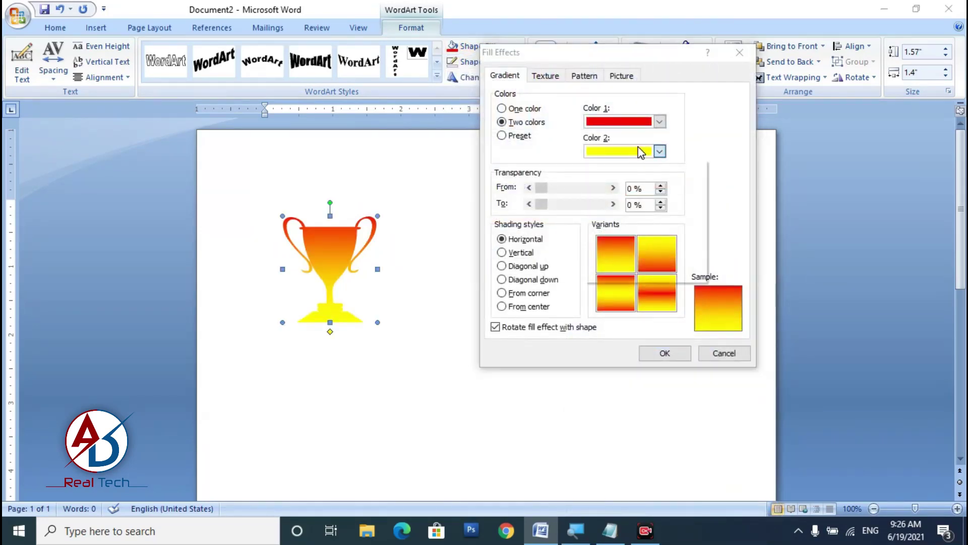
click(659, 150)
click(687, 257)
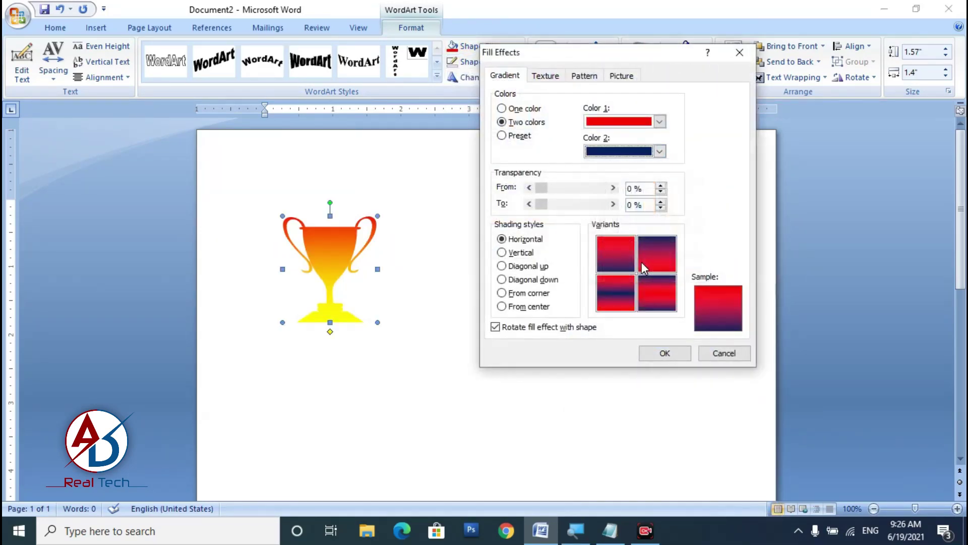
click(664, 353)
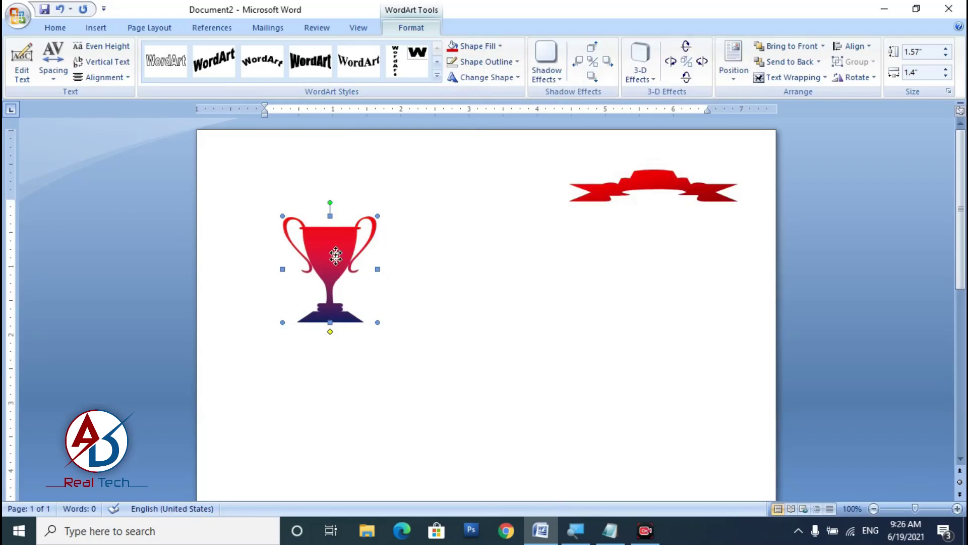
drag(673, 258, 656, 252)
click(666, 293)
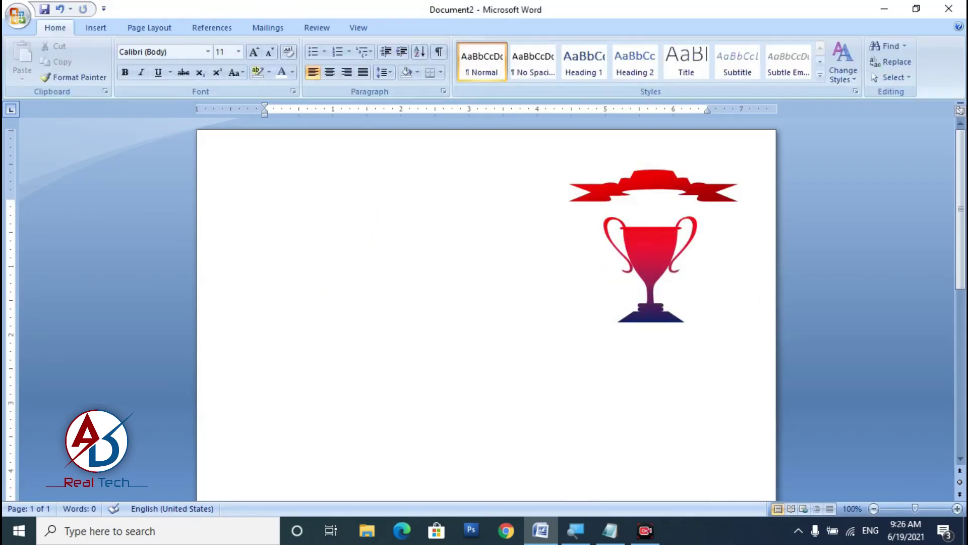
Insert the Award font banner glyph, character 62, and select it.
click(96, 28)
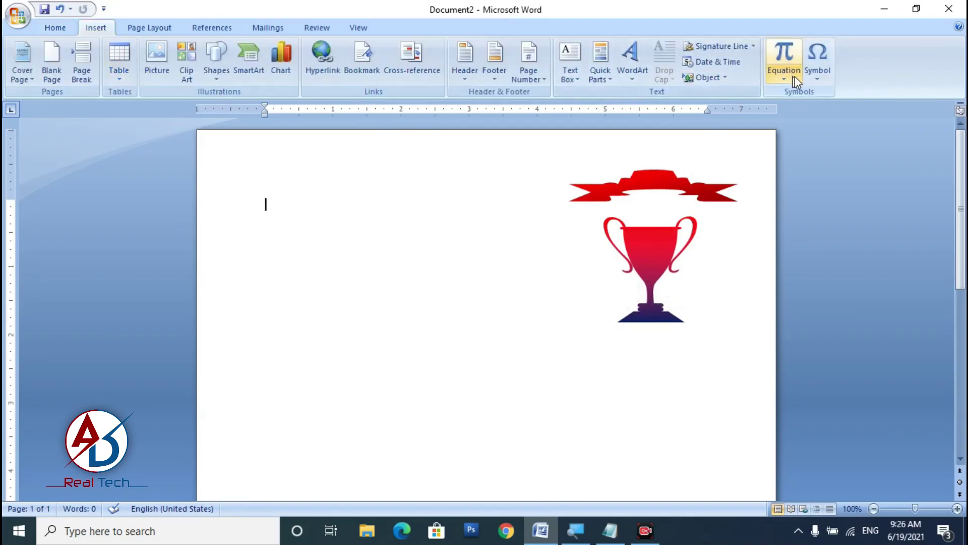
click(817, 63)
click(845, 180)
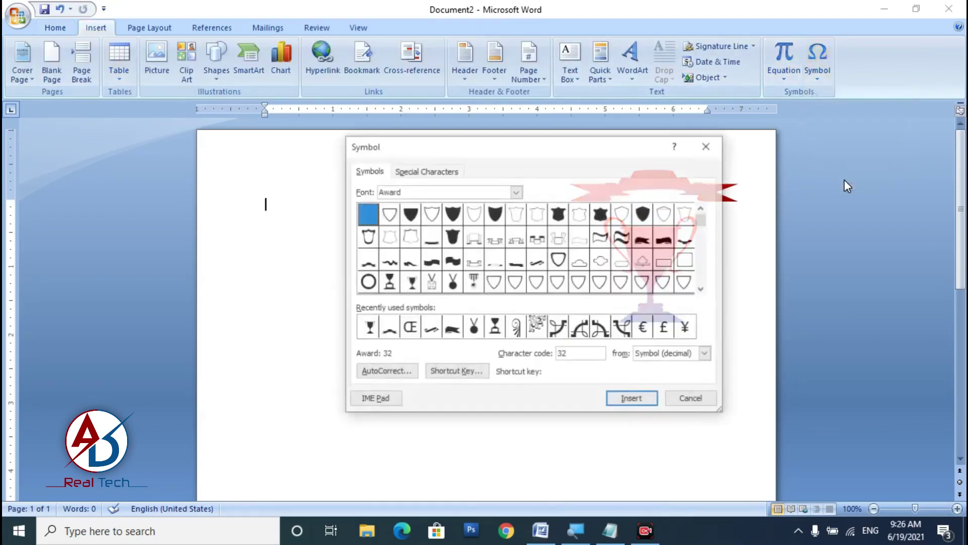
drag(478, 147, 268, 121)
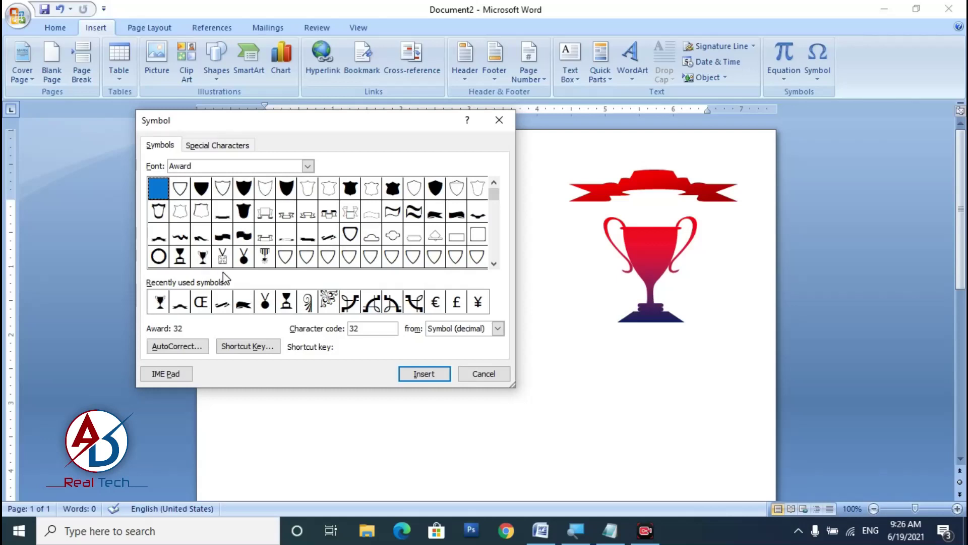
click(495, 201)
mouse_move(496, 224)
mouse_down()
mouse_move(496, 266)
mouse_move(500, 198)
mouse_up()
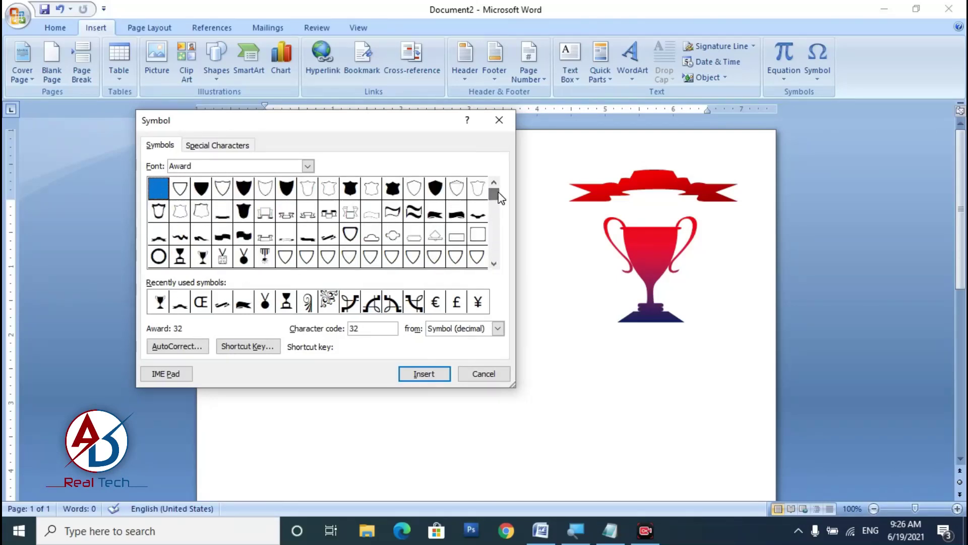
double_click(392, 120)
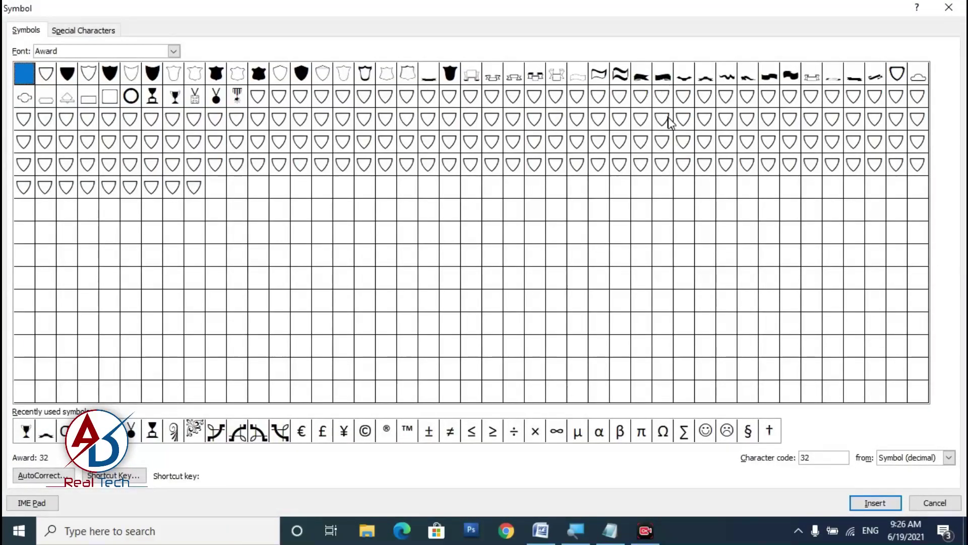
click(659, 82)
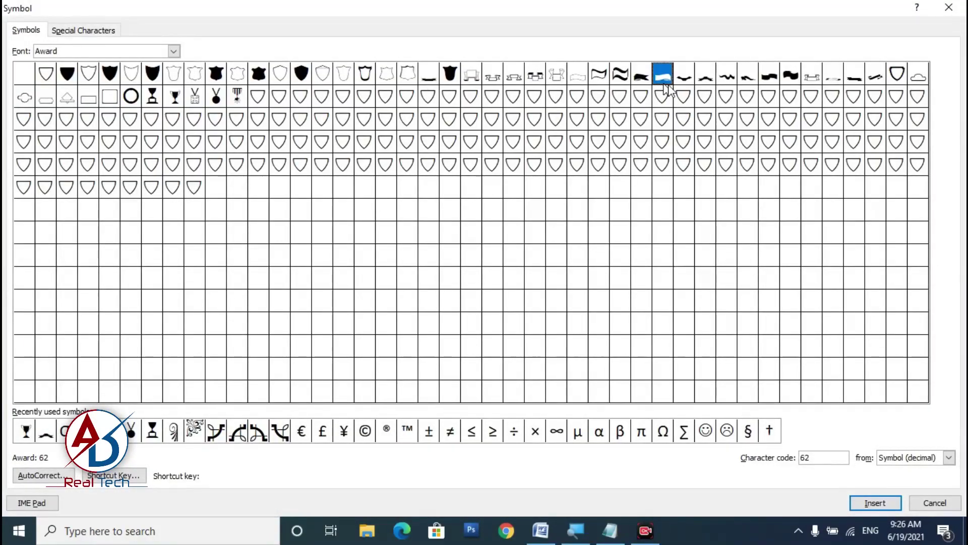
click(876, 503)
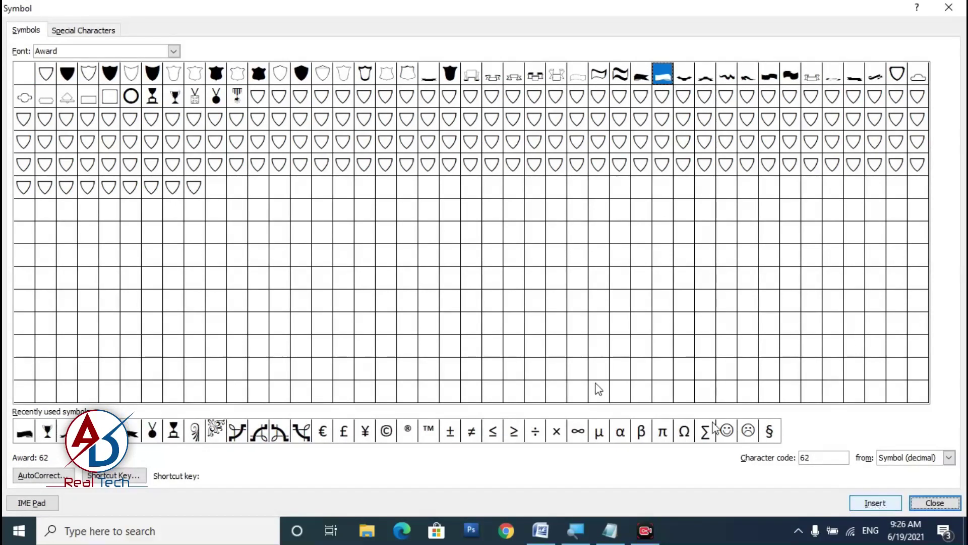
click(934, 504)
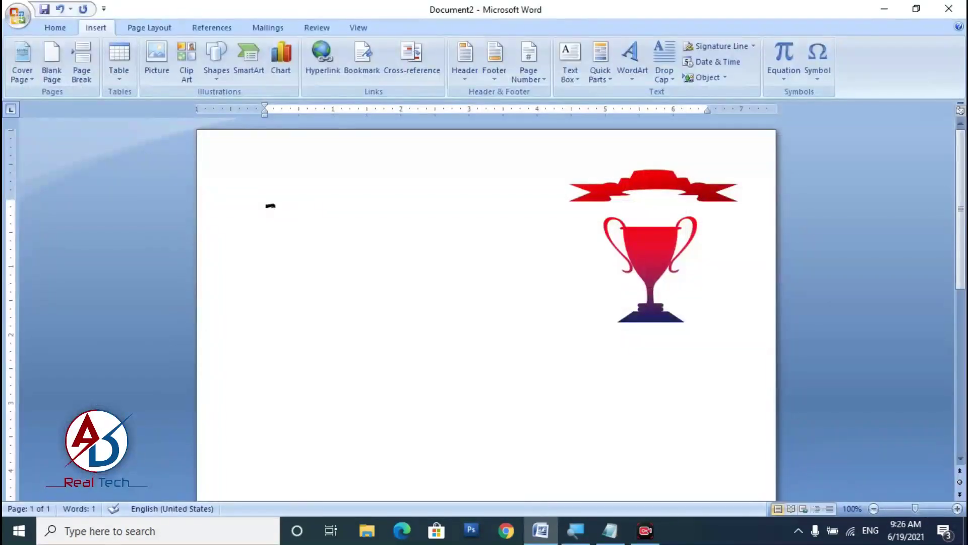
key(shift+Left)
Turn the banner symbol into first-style WordArt set in the Award font.
click(632, 56)
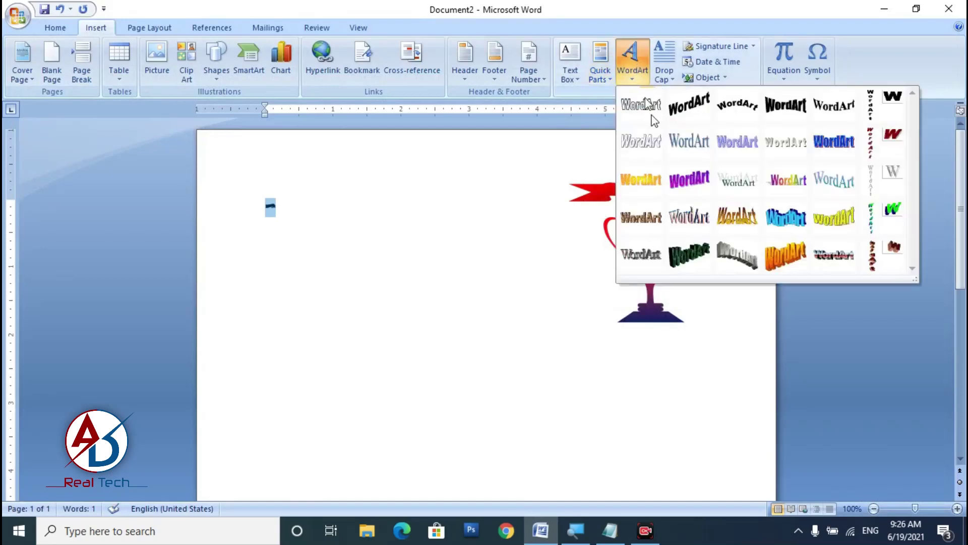
click(635, 104)
click(733, 106)
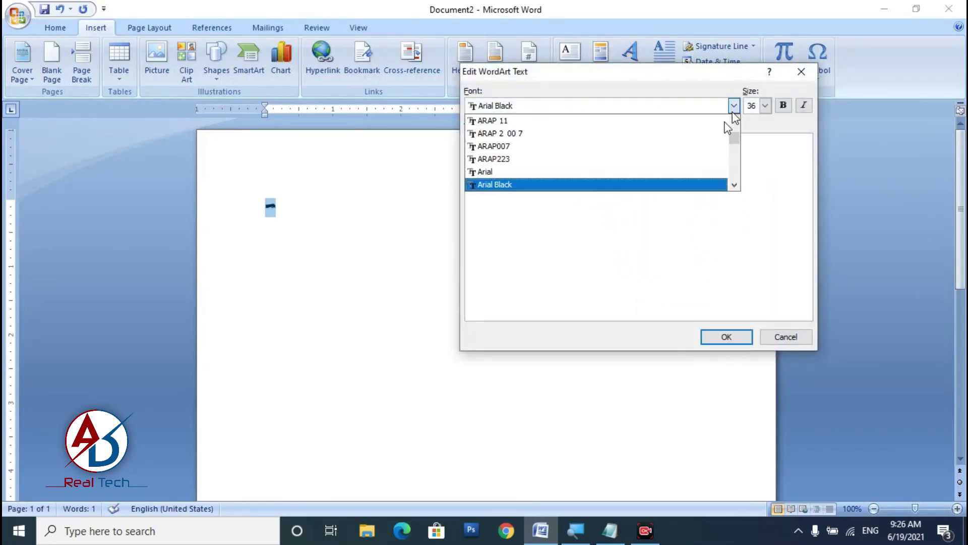
scroll(683, 164, down, 1)
scroll(681, 164, down, 2)
scroll(675, 151, down, 3)
scroll(675, 151, down, 2)
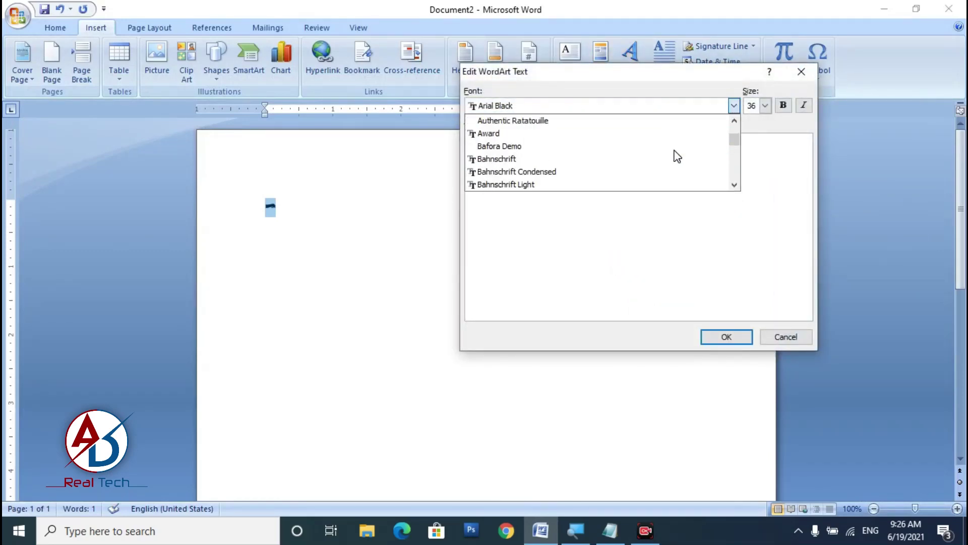
scroll(670, 155, down, 1)
scroll(668, 155, up, 1)
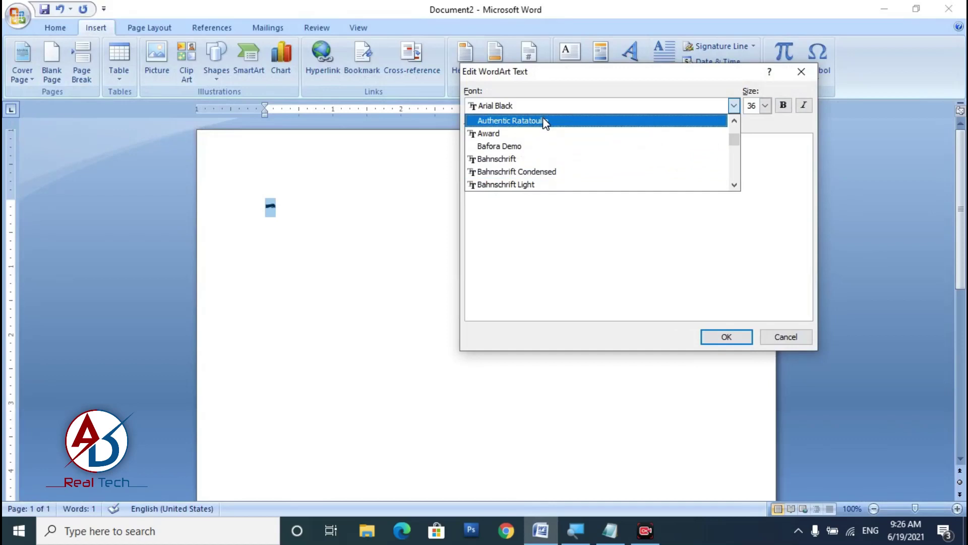
click(478, 134)
click(716, 339)
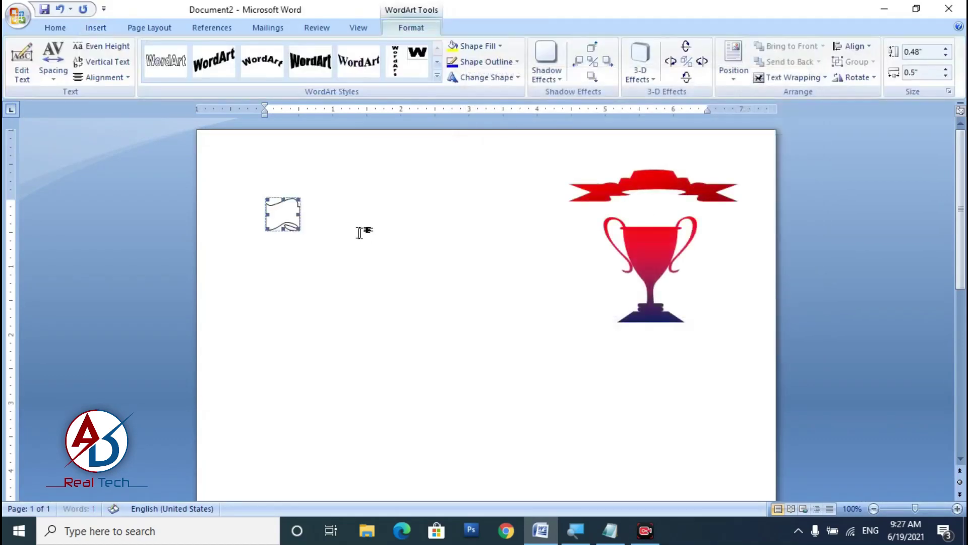
Float the banner in front of text and stretch it to about 2.13 inches wide.
click(786, 77)
click(803, 159)
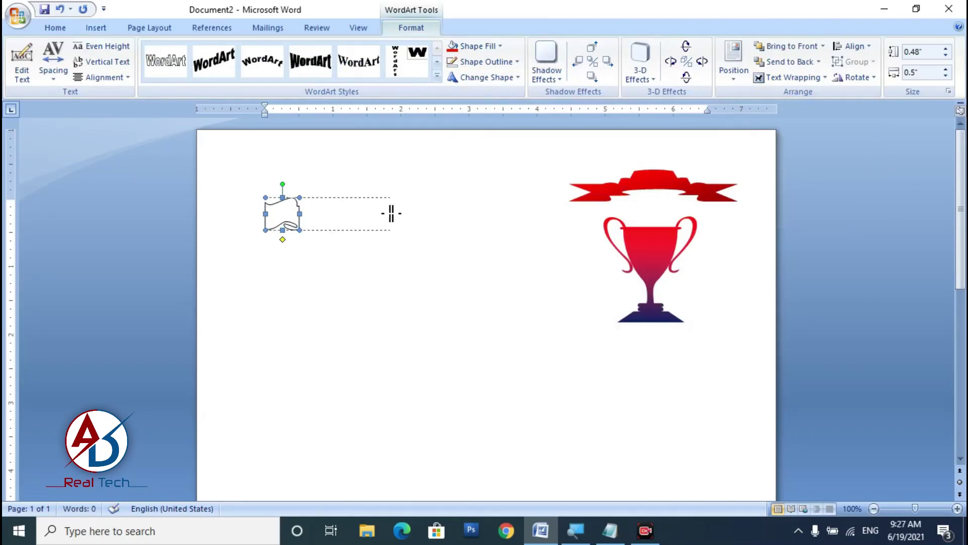
mouse_move(391, 213)
mouse_down()
mouse_move(411, 212)
mouse_move(440, 279)
mouse_up()
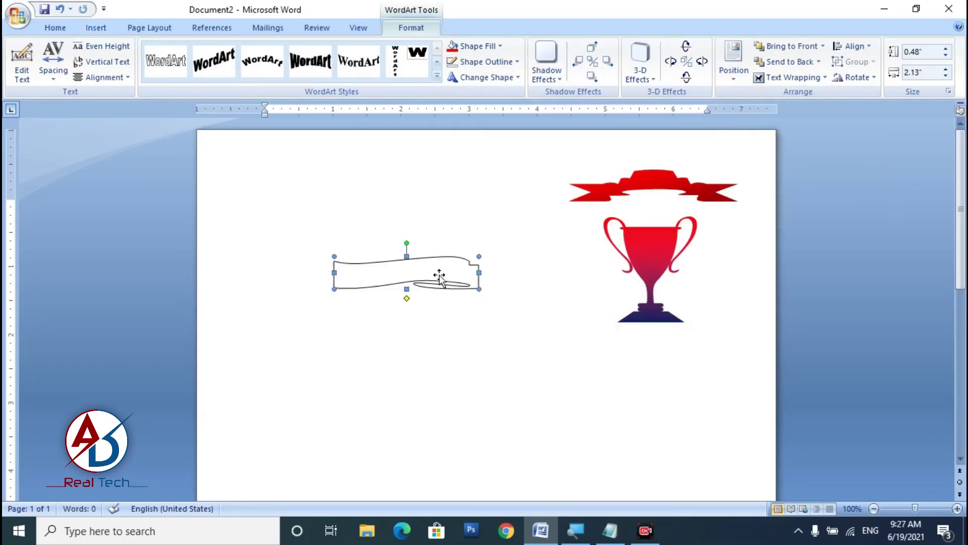
Fill the banner with a vertical red-to-navy two-colour gradient and remove its outline.
click(453, 47)
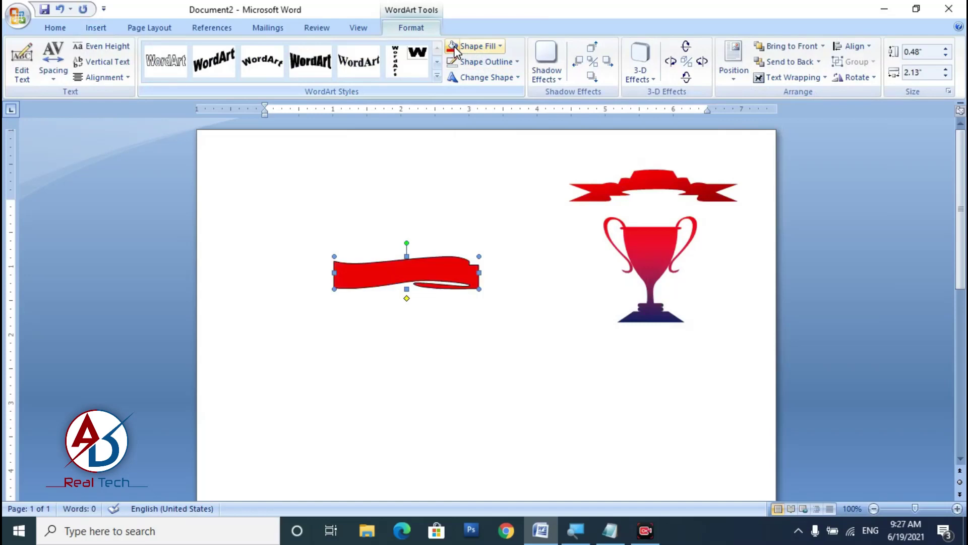
click(471, 46)
mouse_move(484, 217)
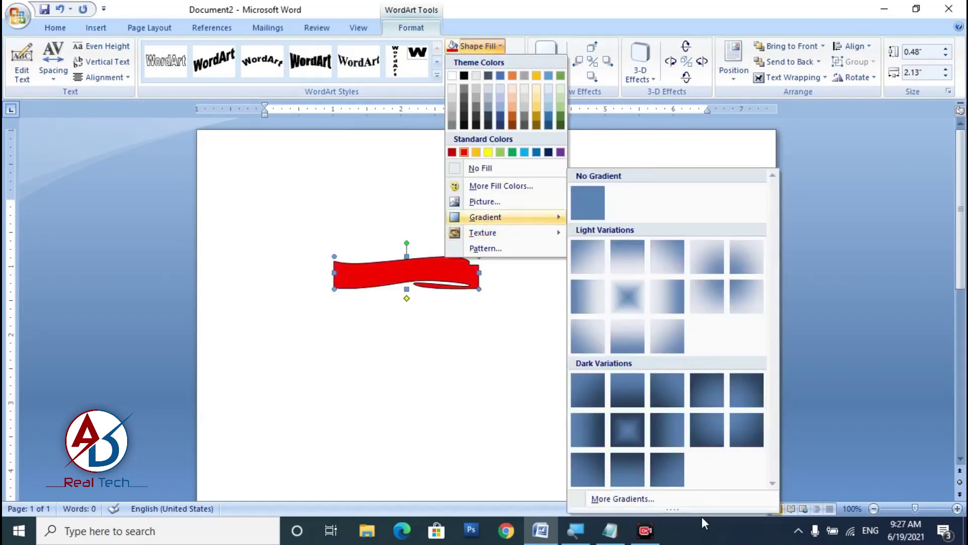
click(698, 501)
click(526, 122)
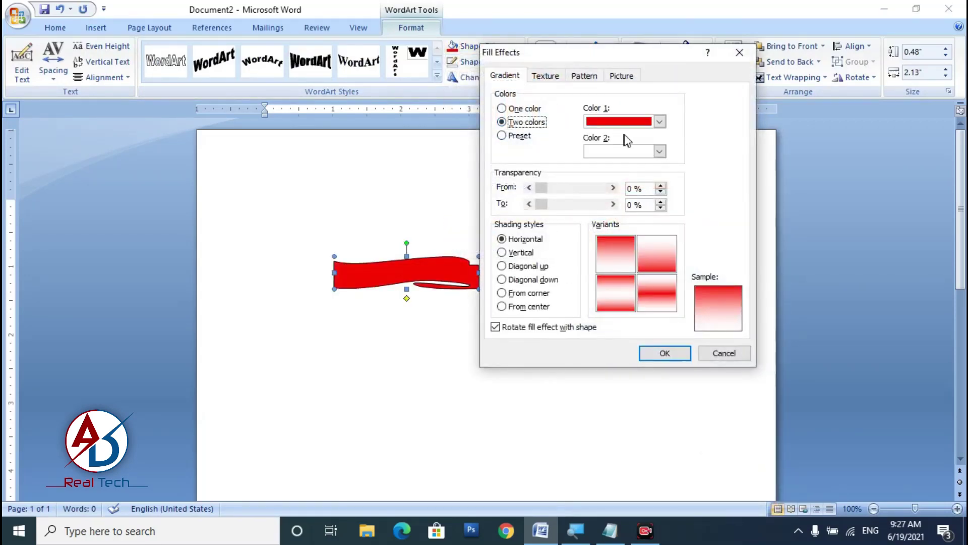
click(659, 151)
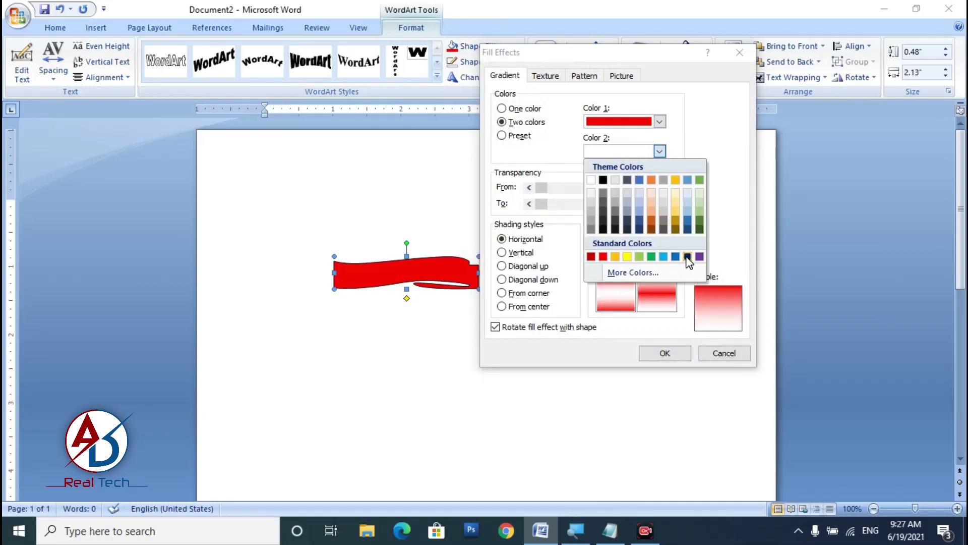
click(688, 257)
click(520, 252)
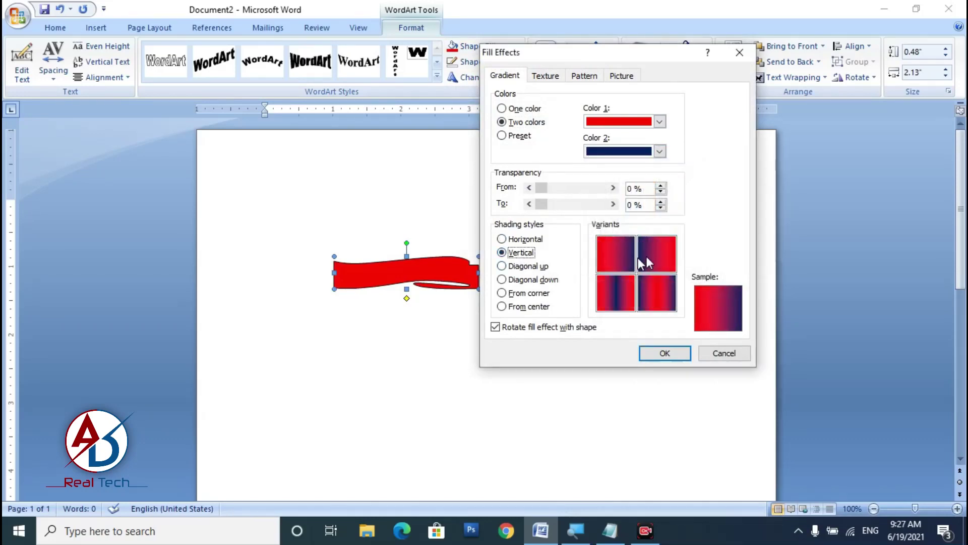
click(664, 354)
click(484, 62)
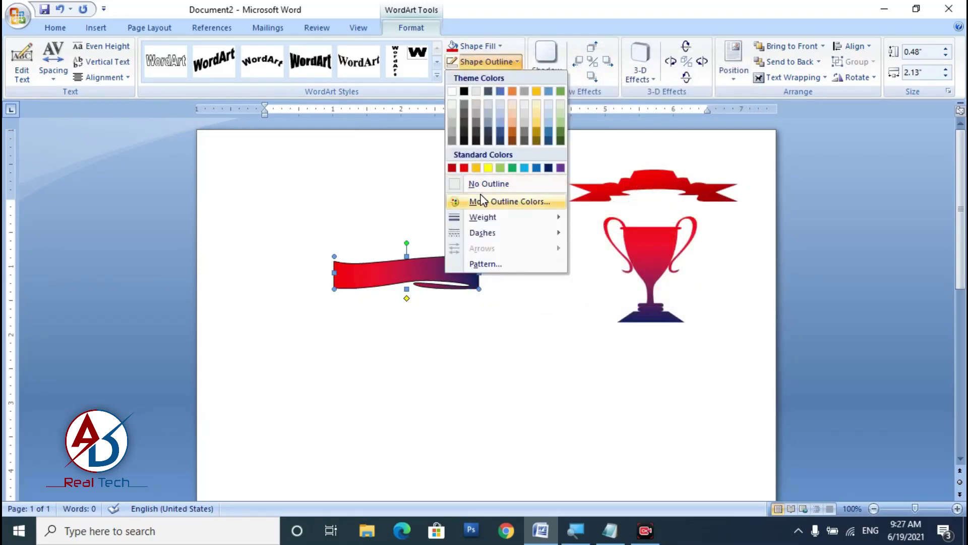
click(479, 184)
Place the banner just below the trophy, then insert the Award medal symbol, code 85.
drag(443, 274, 676, 362)
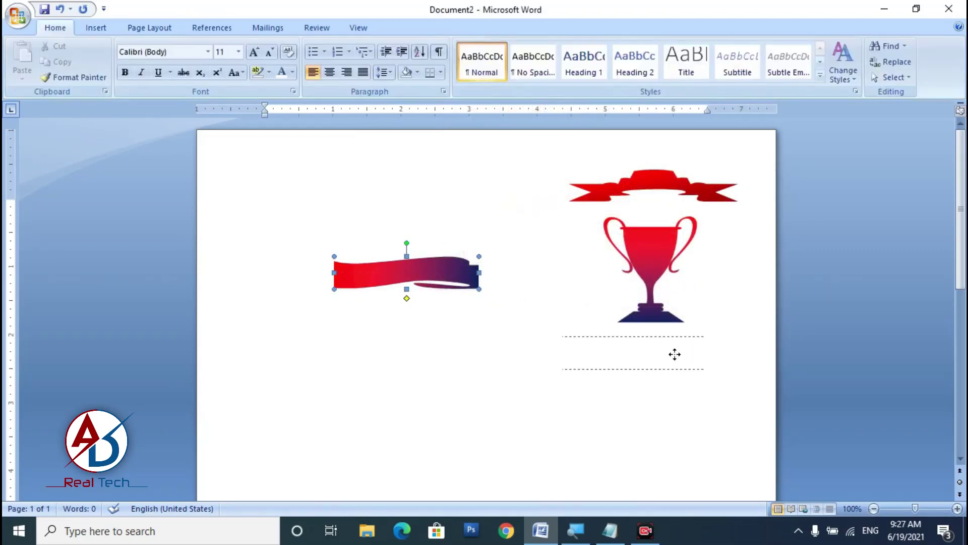
click(587, 331)
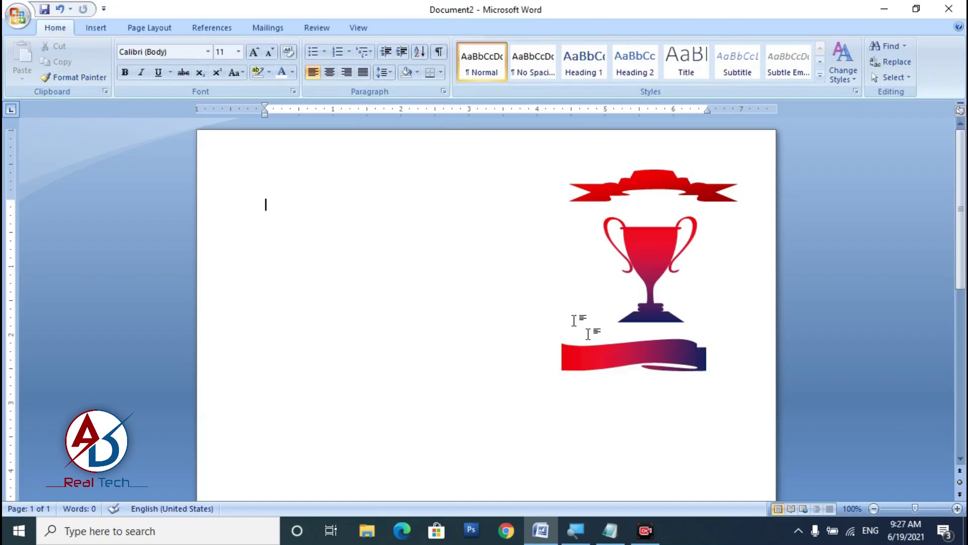
click(102, 31)
click(818, 63)
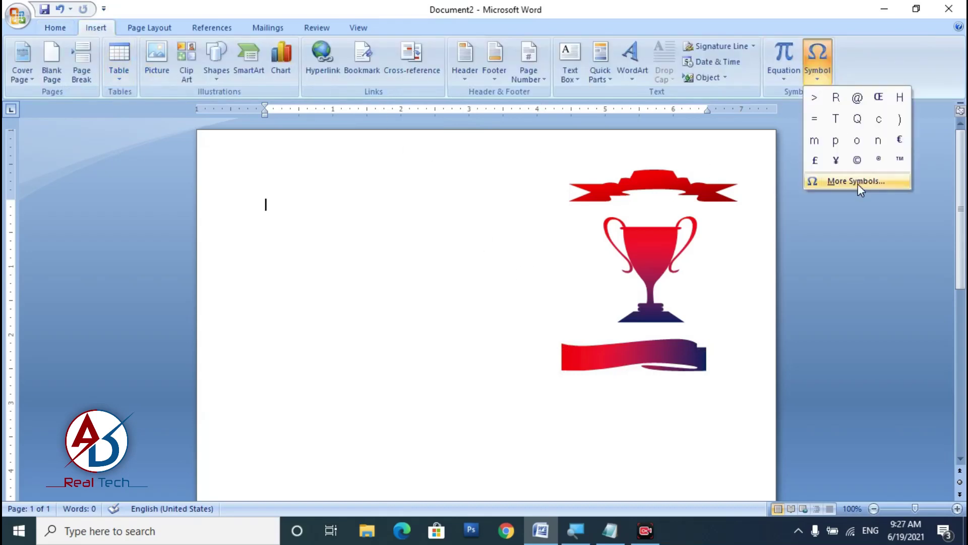
click(858, 183)
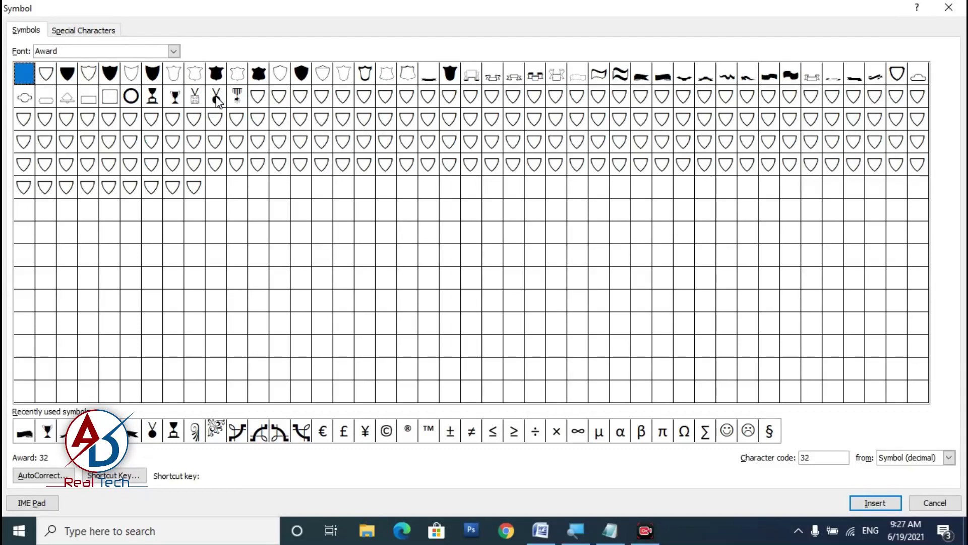
click(238, 97)
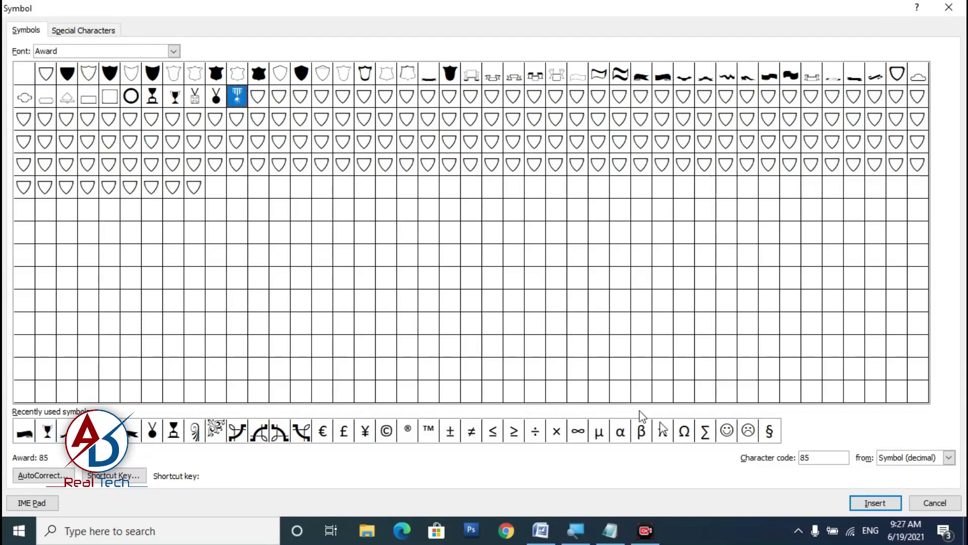
click(871, 504)
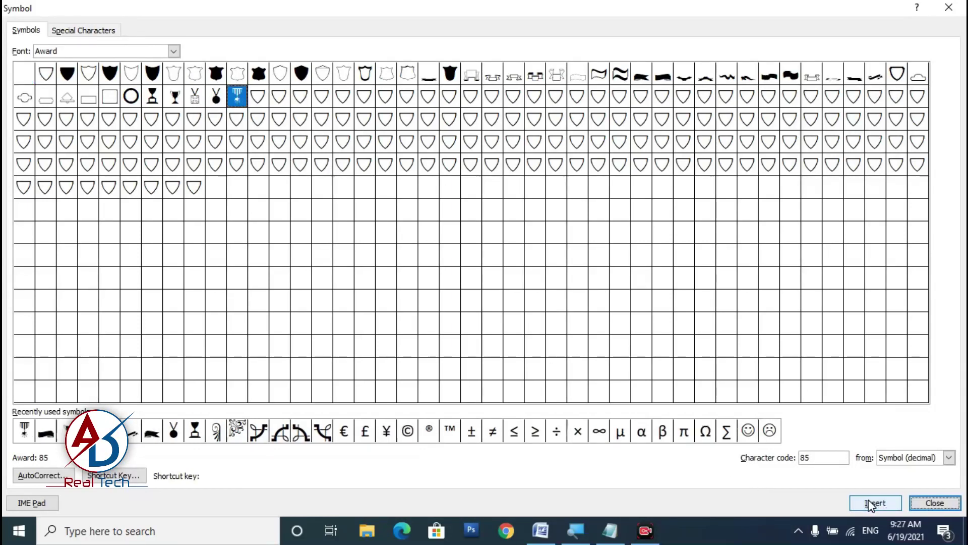
click(934, 503)
Convert the medal symbol into first-style WordArt in the Award font.
double_click(268, 206)
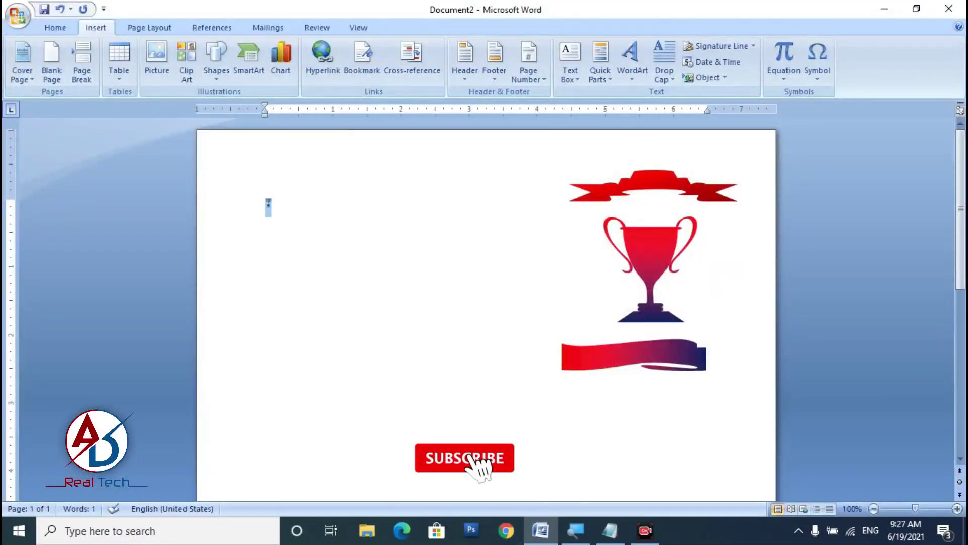
click(632, 54)
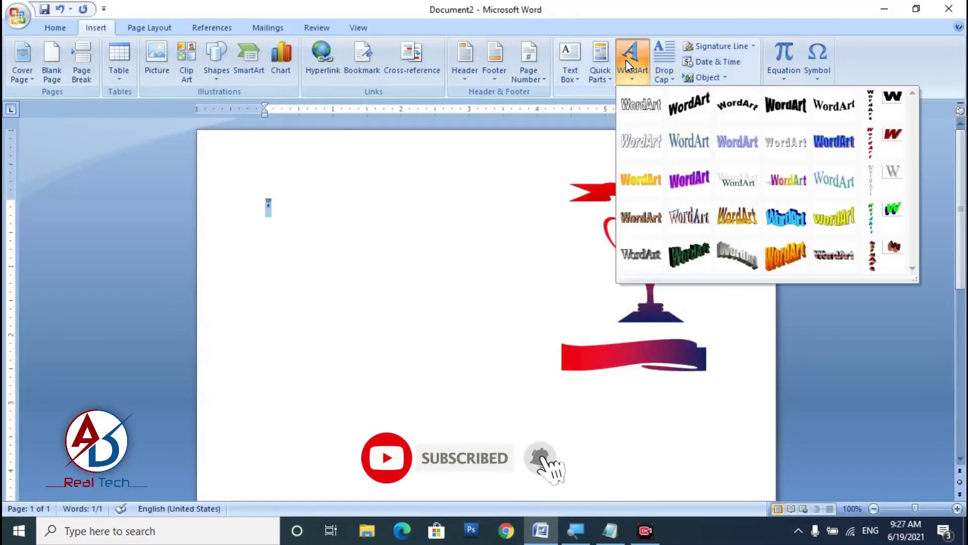
click(643, 105)
click(543, 104)
scroll(580, 162, down, 2)
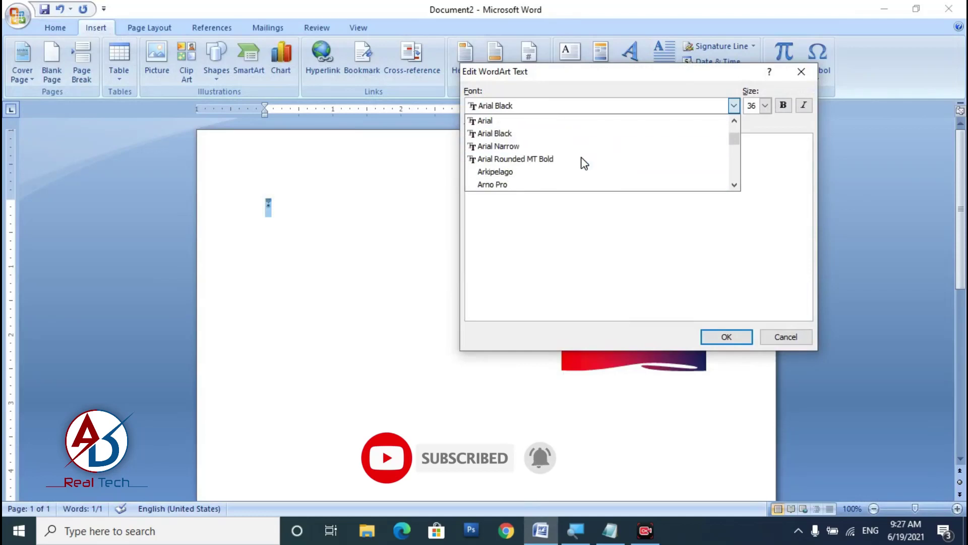
click(735, 185)
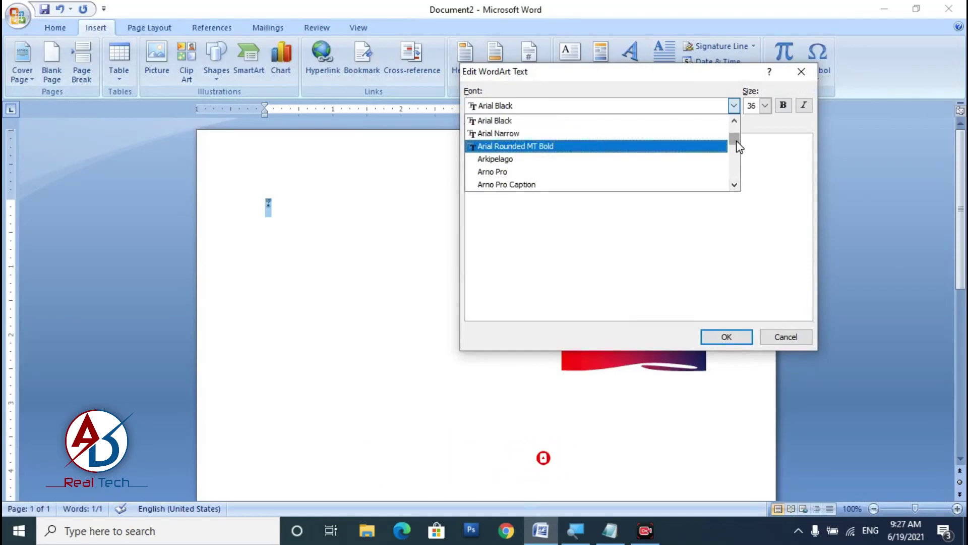
scroll(739, 147, down, 5)
scroll(728, 144, up, 2)
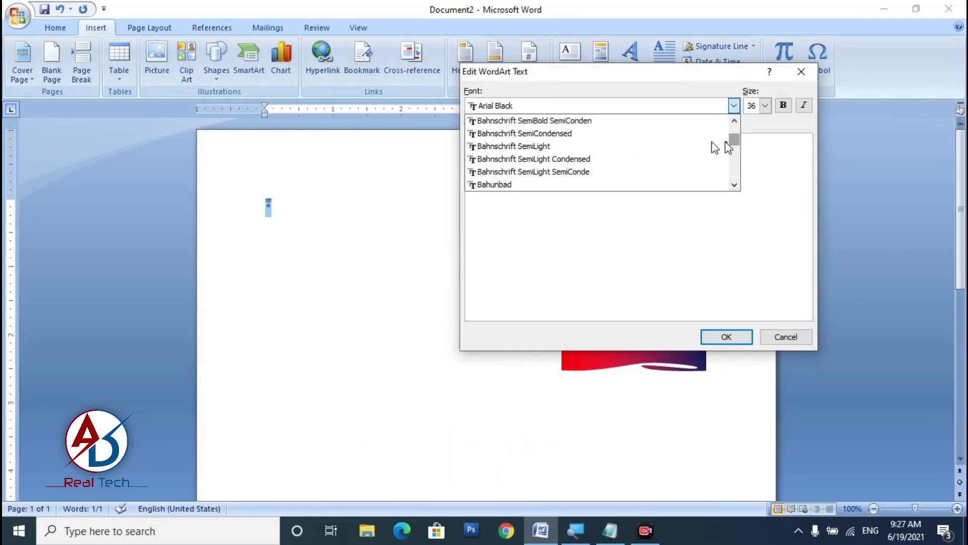
scroll(588, 150, up, 1)
scroll(588, 149, up, 3)
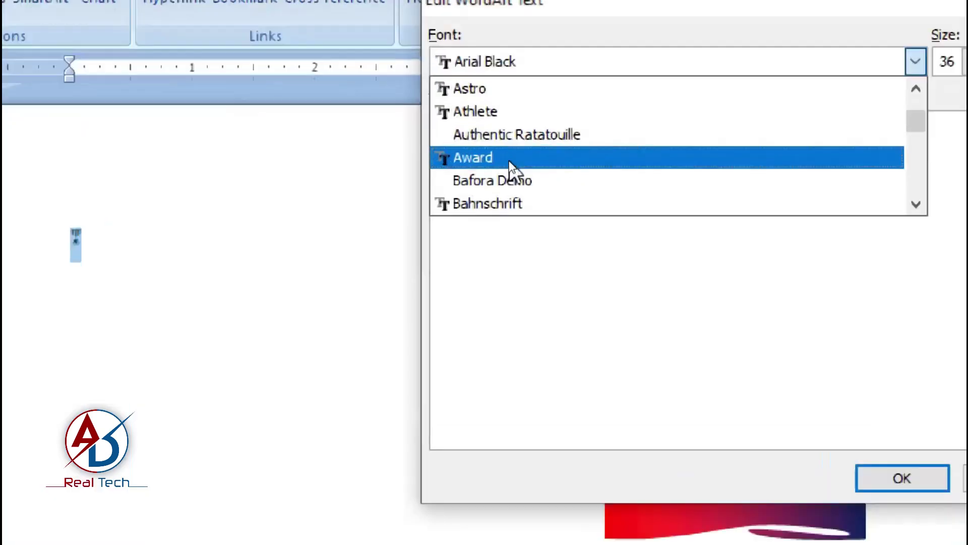
click(511, 161)
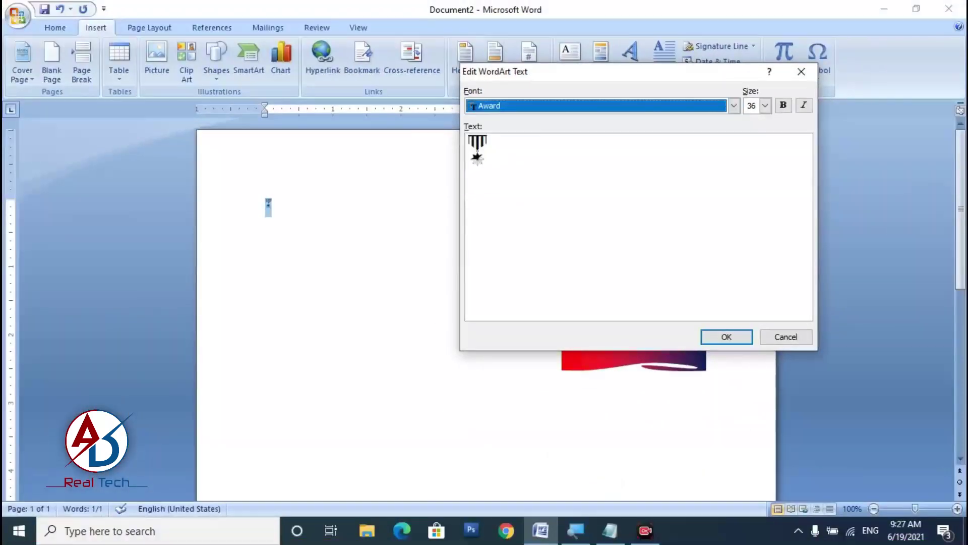
click(726, 337)
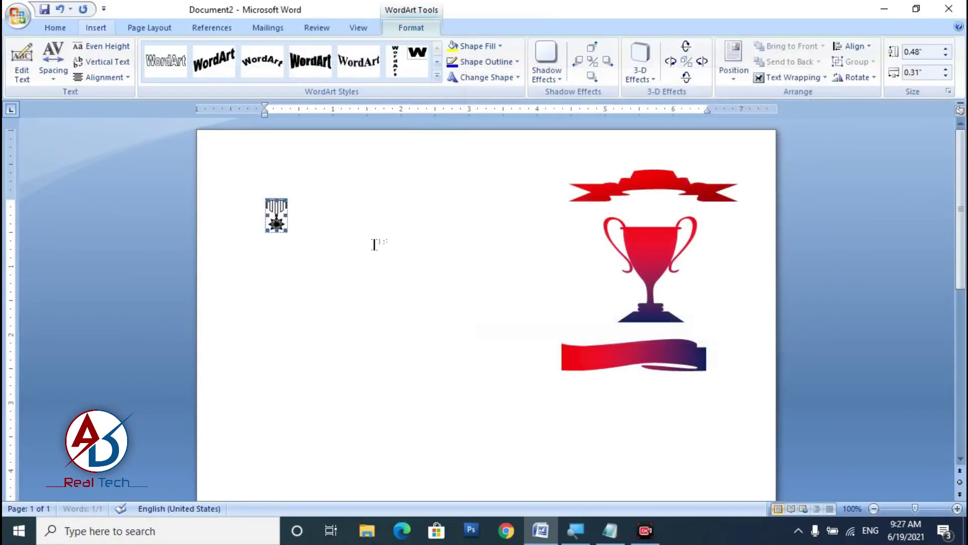
Float the medal in front of text, enlarge it and nudge it right.
click(787, 77)
click(794, 159)
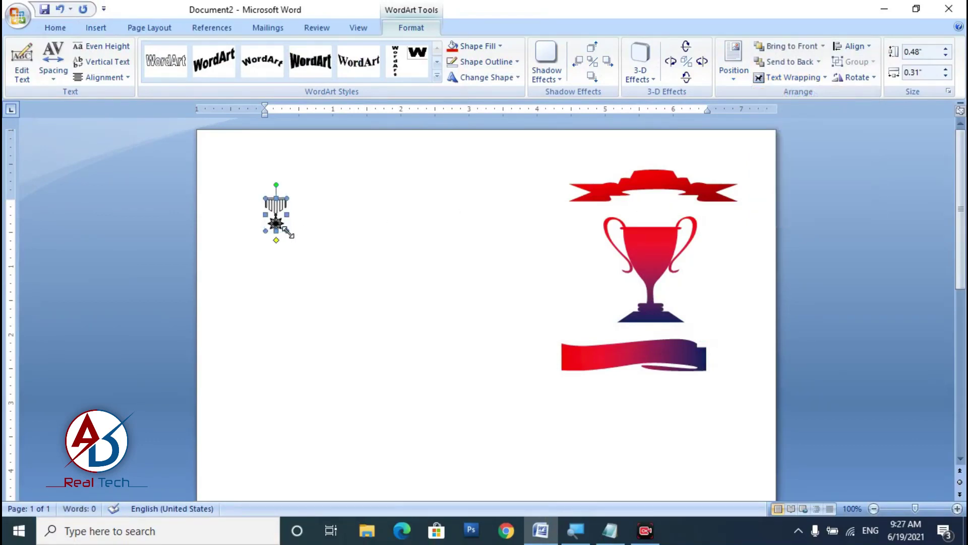
drag(287, 231, 353, 332)
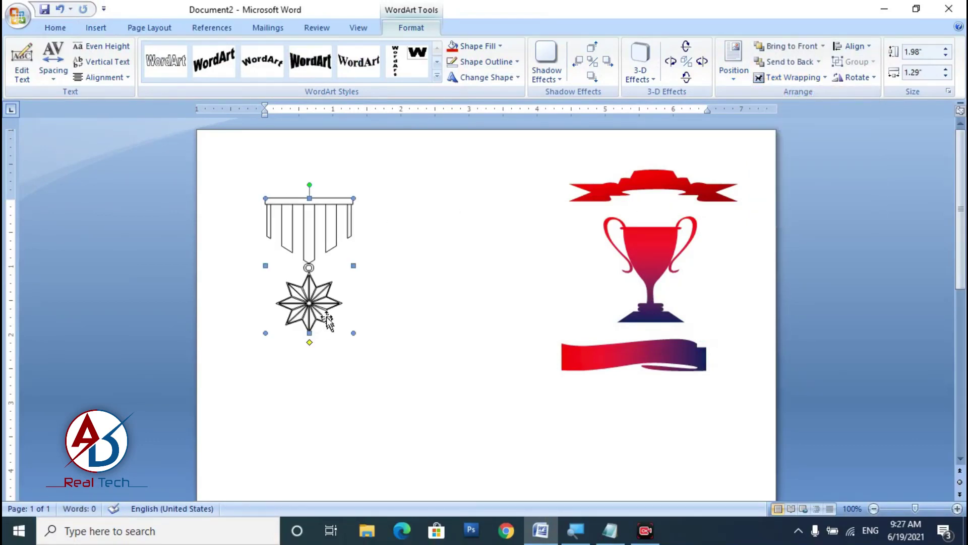
drag(330, 240, 356, 235)
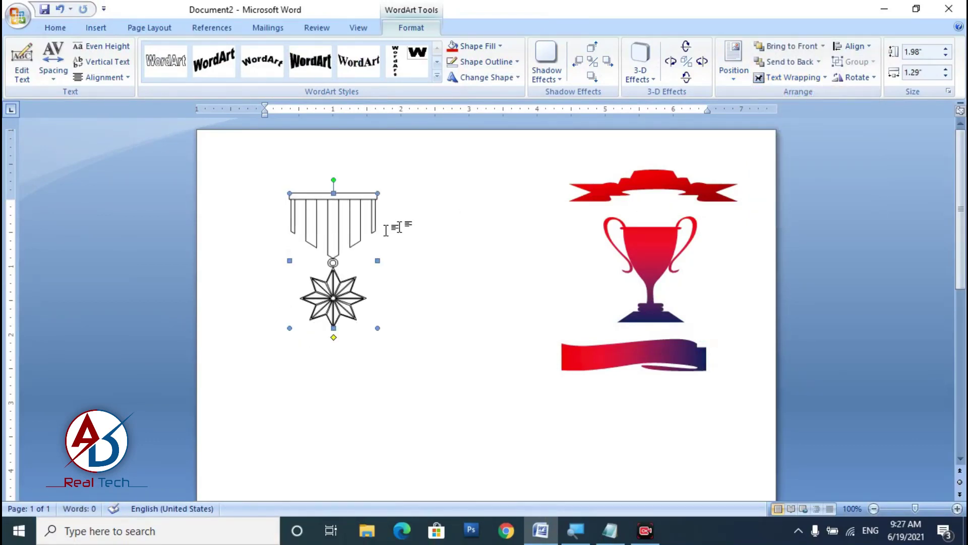
Fill the medal with a light-blue-to-blue two-colour gradient, top-right variant.
click(469, 47)
mouse_move(485, 217)
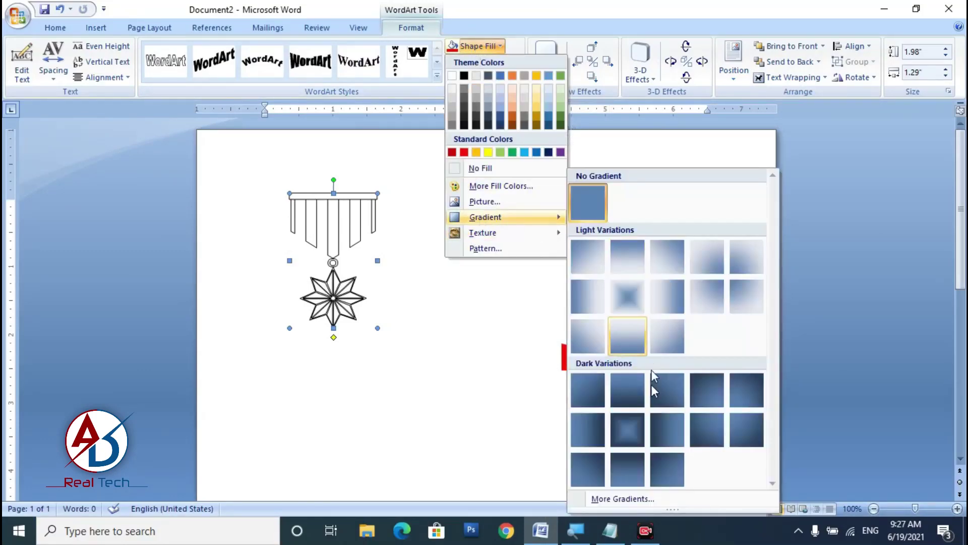
click(658, 495)
click(527, 122)
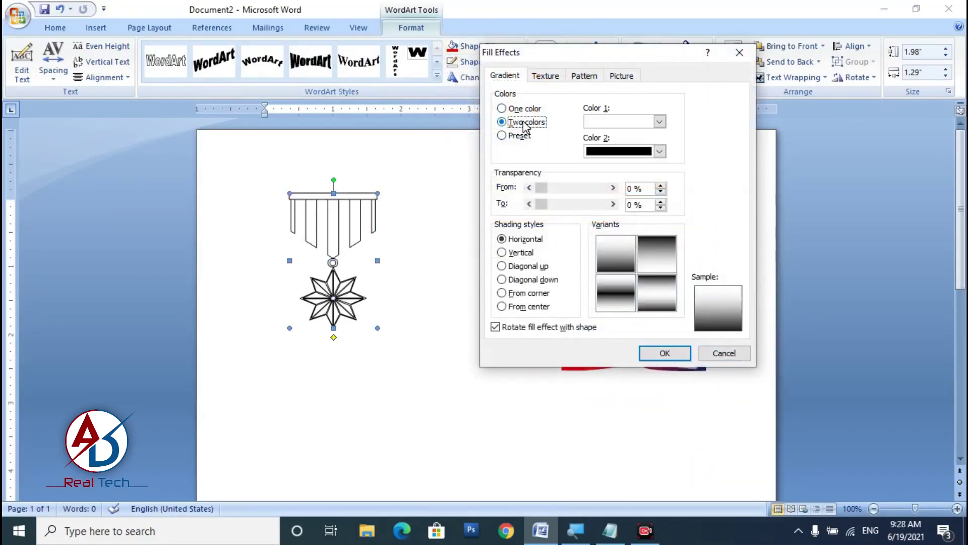
click(659, 121)
click(603, 227)
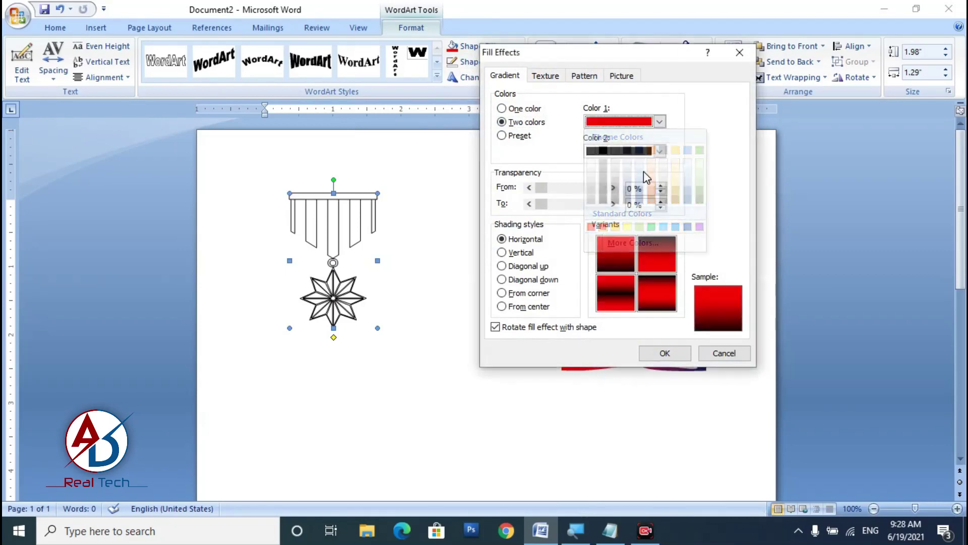
click(659, 150)
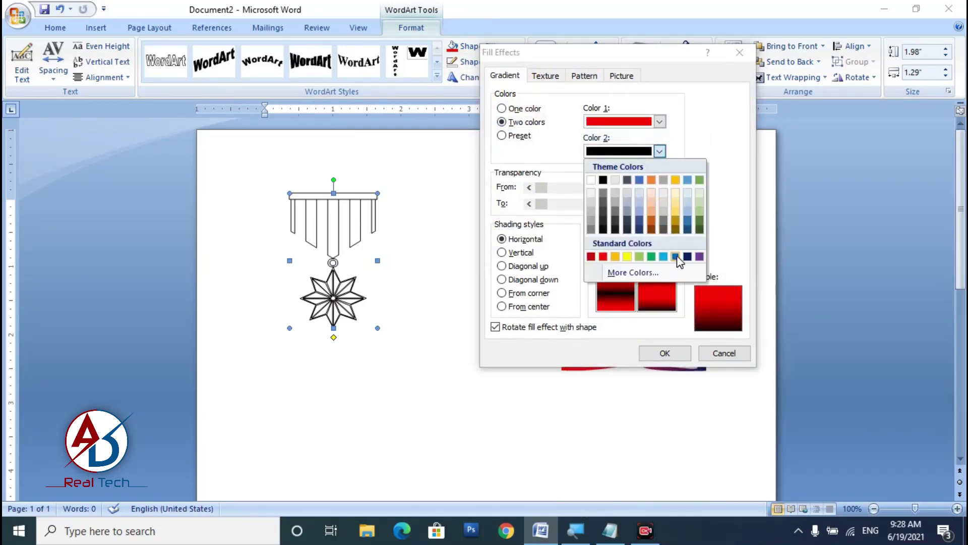
click(620, 122)
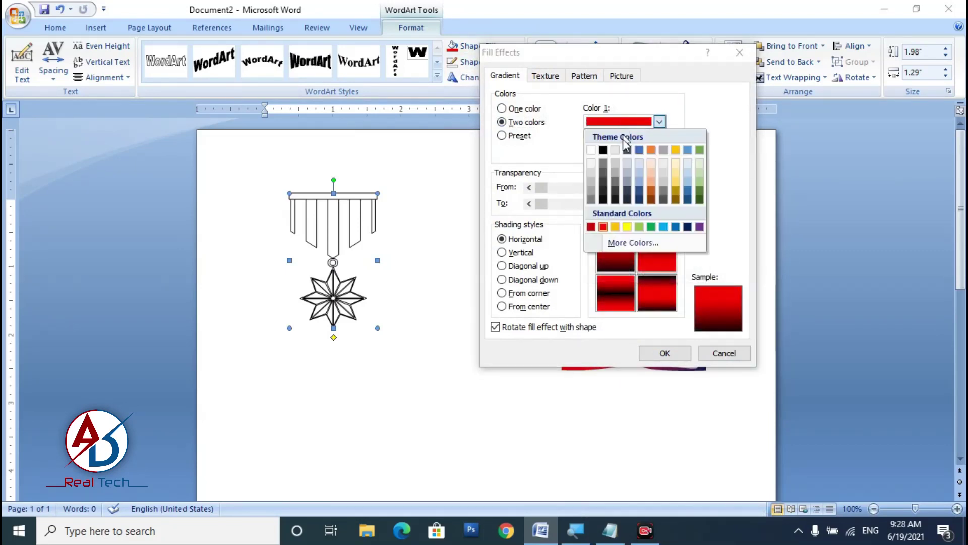
click(663, 227)
click(633, 151)
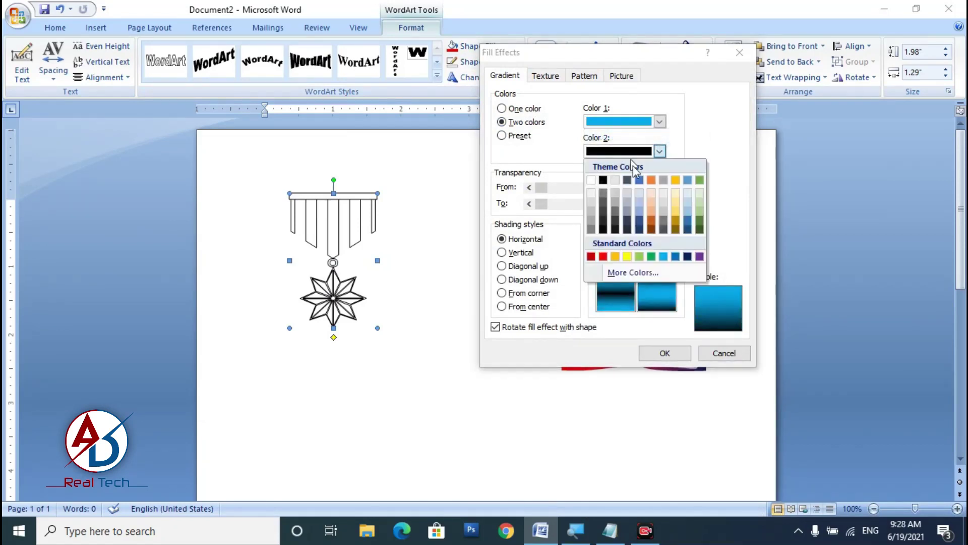
click(675, 257)
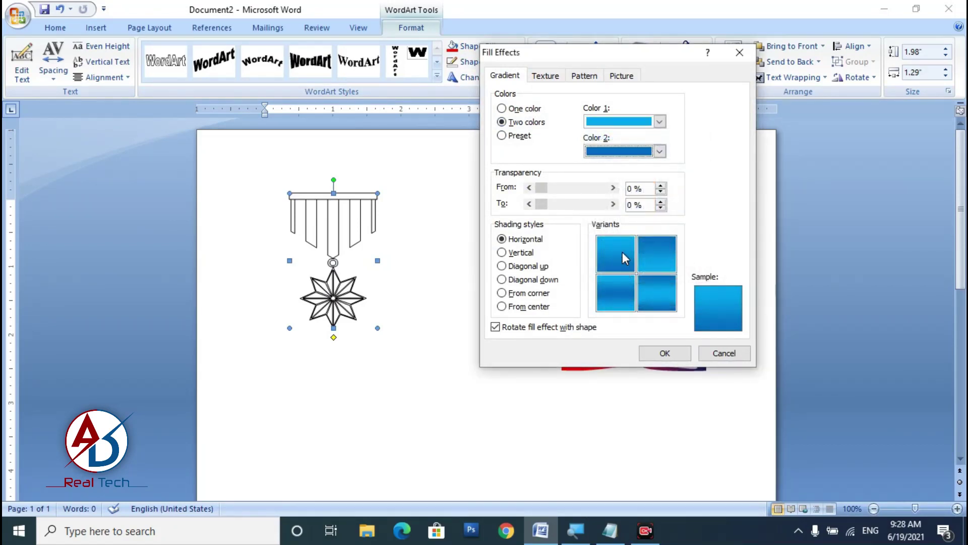
click(651, 260)
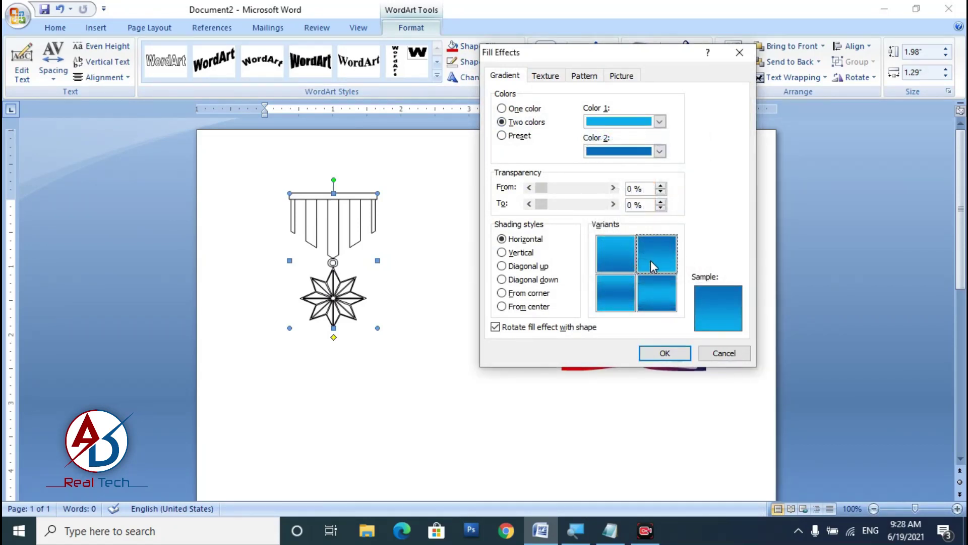
click(669, 353)
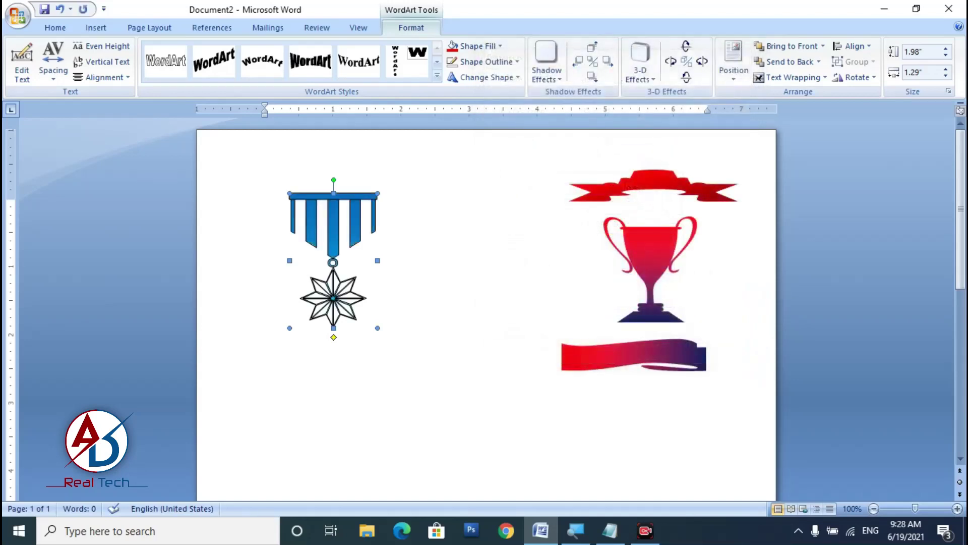
Remove the medal's outline and place it just left of the trophy.
click(481, 62)
click(492, 183)
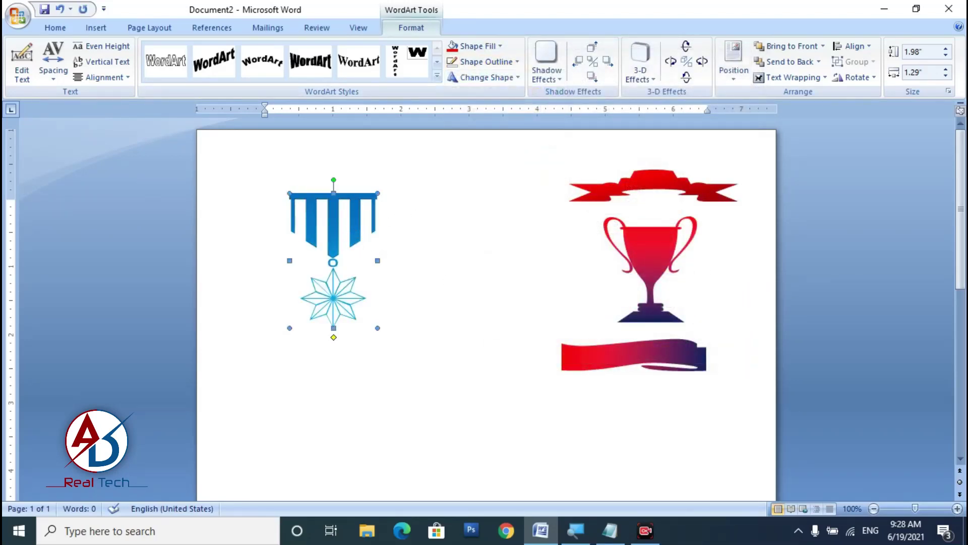
drag(378, 260, 352, 258)
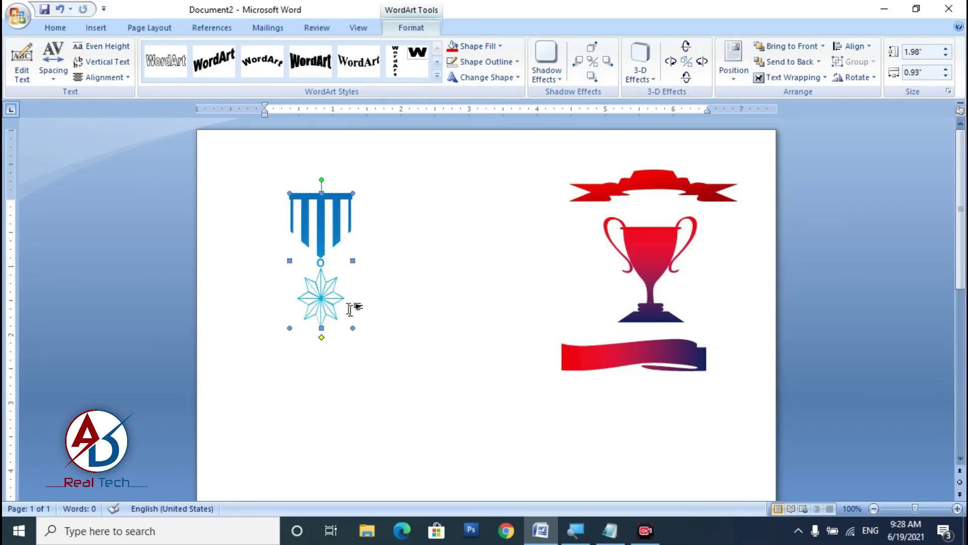
key(ctrl+z)
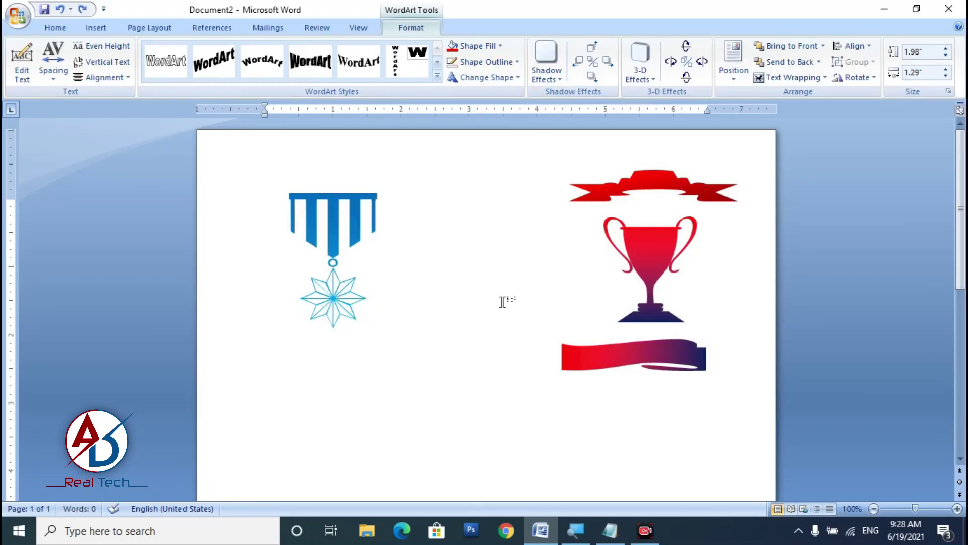
click(540, 290)
drag(335, 228, 510, 222)
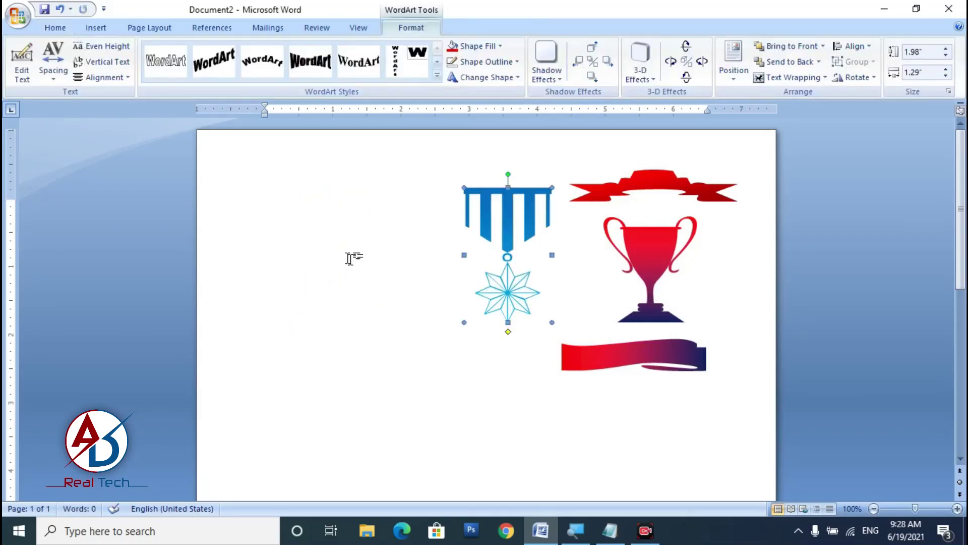
Insert the shield glyph from the Award font into the page.
click(352, 255)
click(95, 29)
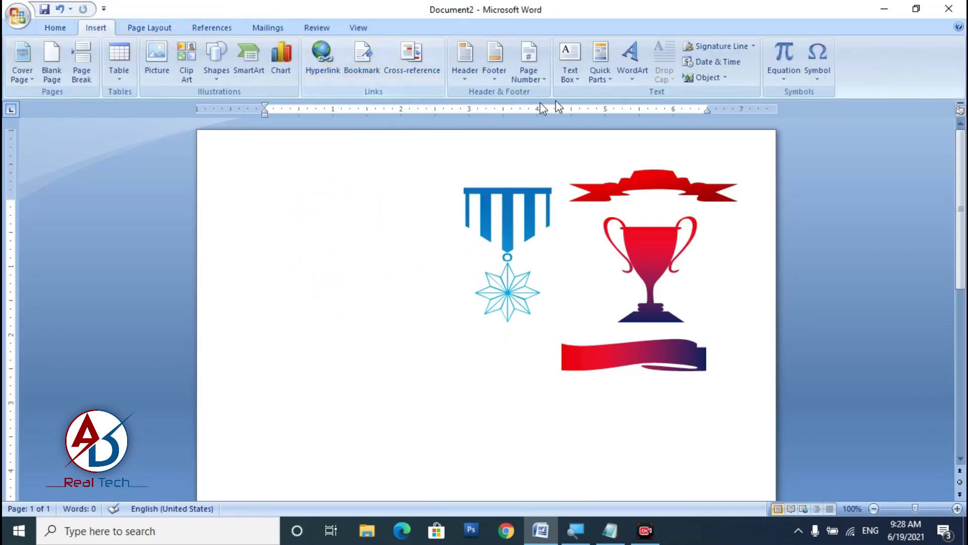
click(821, 72)
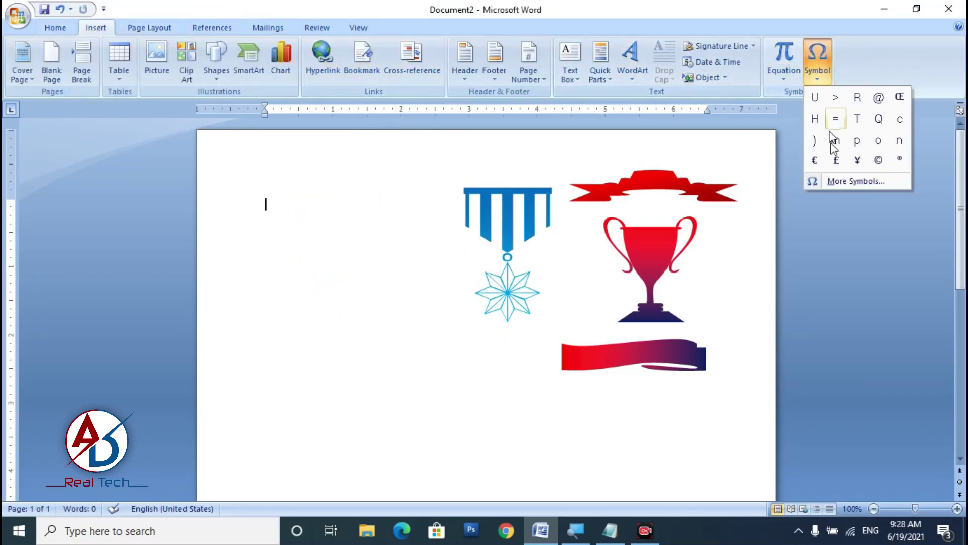
click(841, 182)
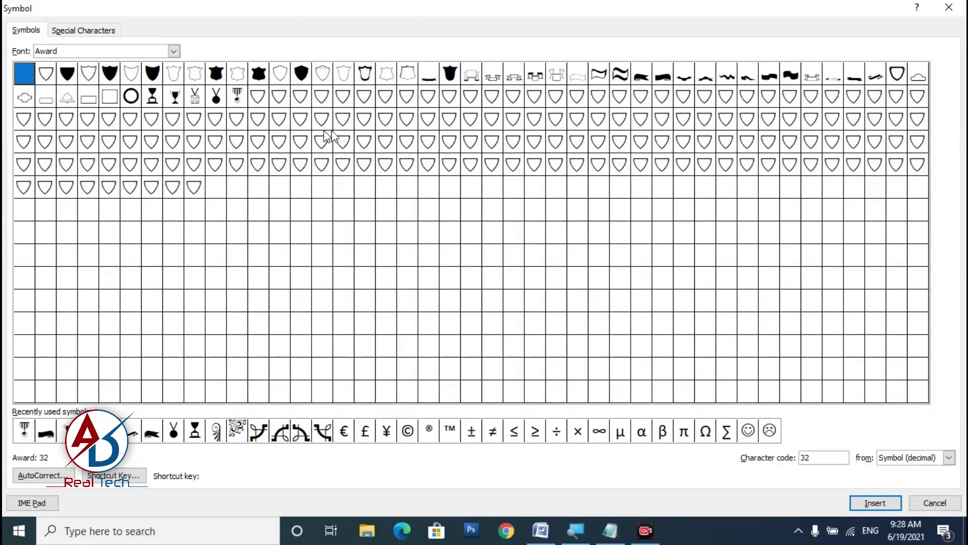
click(366, 81)
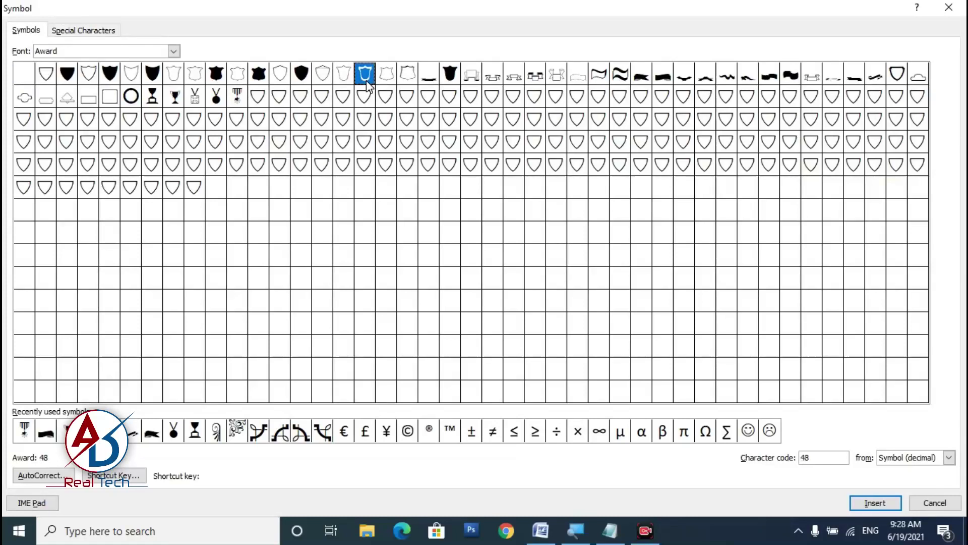
click(876, 504)
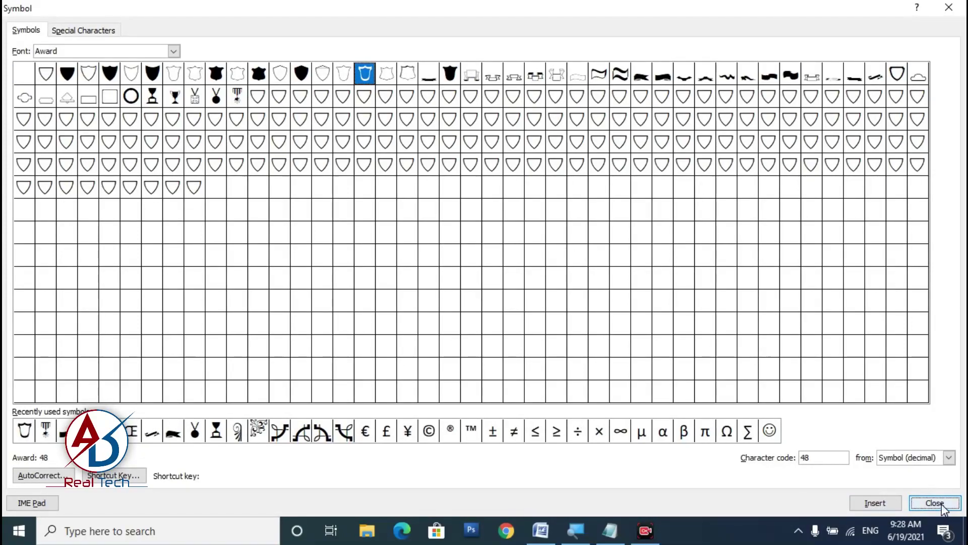
click(941, 504)
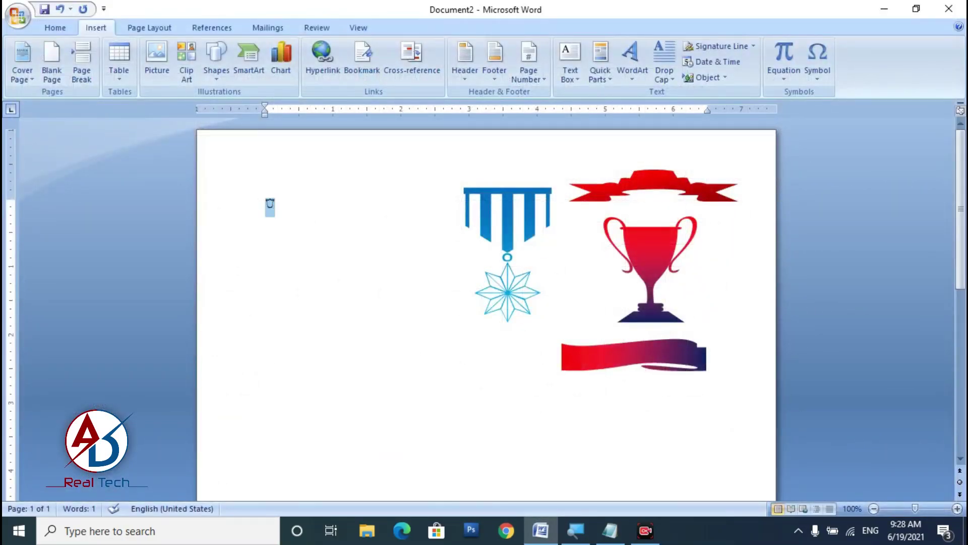
Convert the shield symbol into WordArt set in the Award font.
click(633, 55)
click(644, 107)
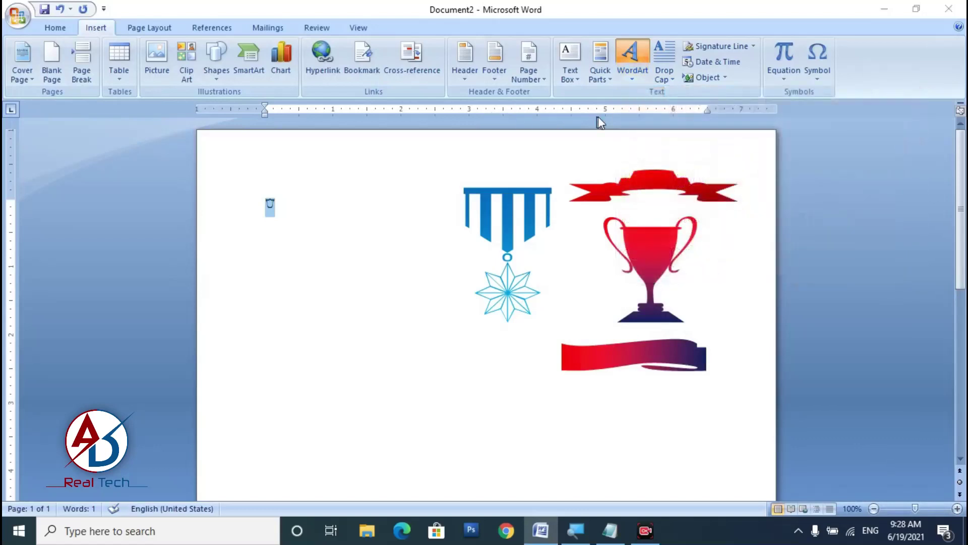
click(615, 108)
drag(737, 135, 739, 148)
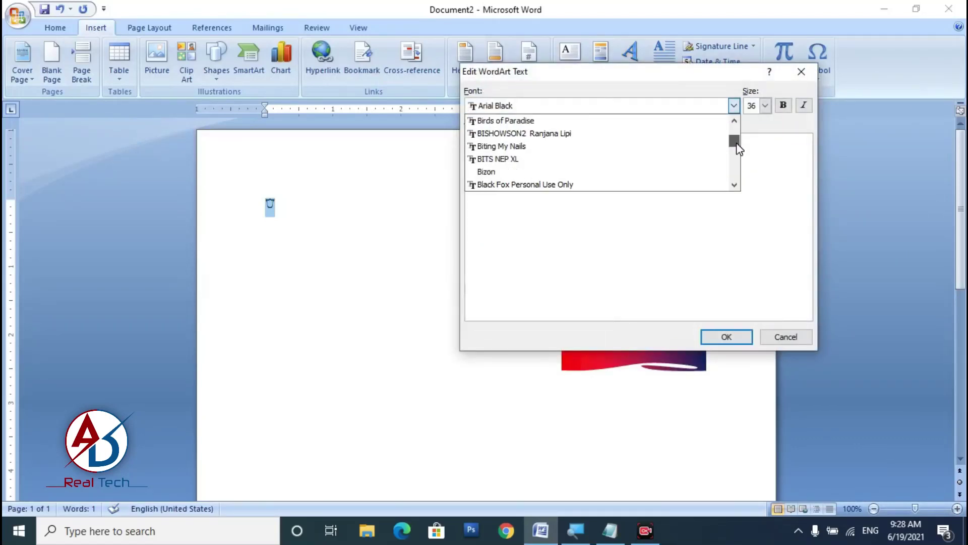
scroll(623, 166, up, 2)
scroll(620, 165, up, 3)
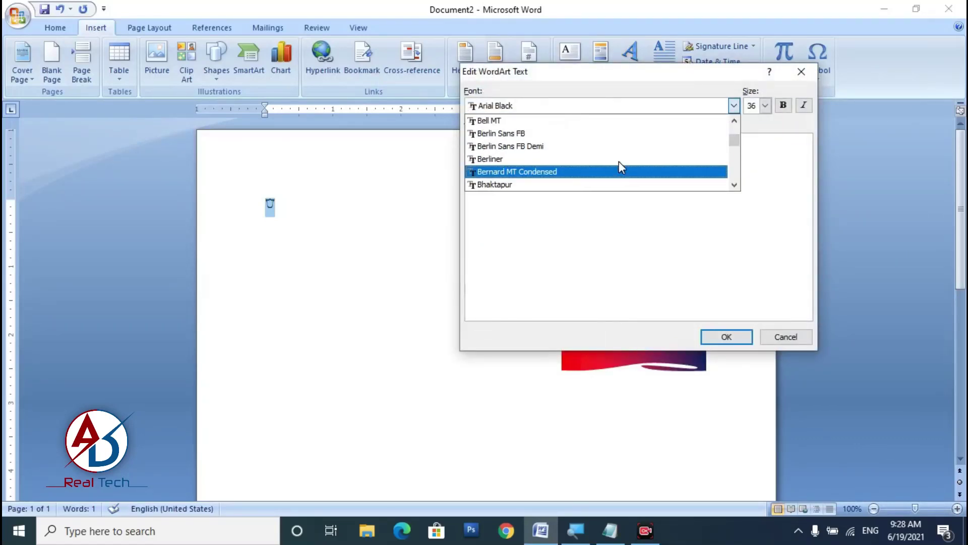
scroll(620, 164, up, 2)
scroll(620, 167, up, 2)
scroll(618, 164, up, 2)
scroll(619, 164, up, 2)
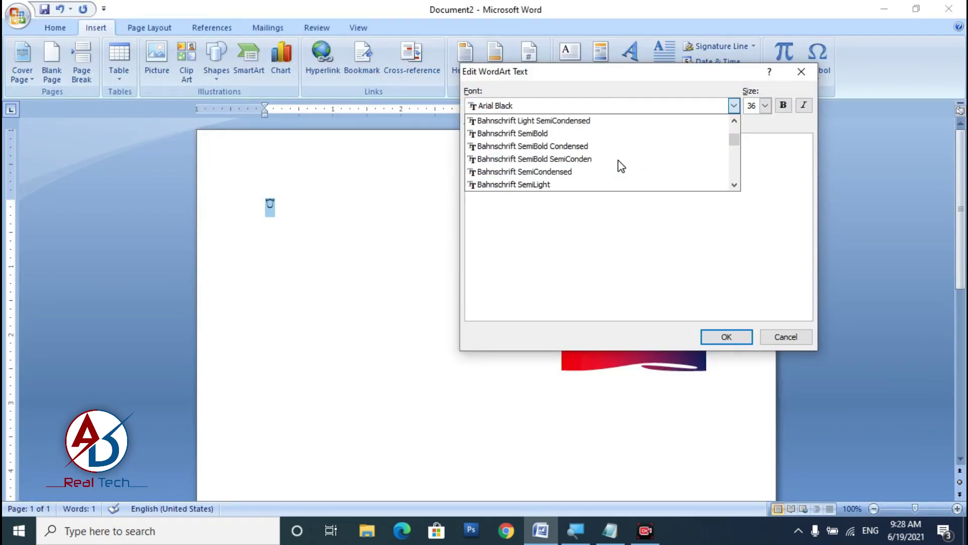
scroll(617, 164, up, 2)
click(494, 121)
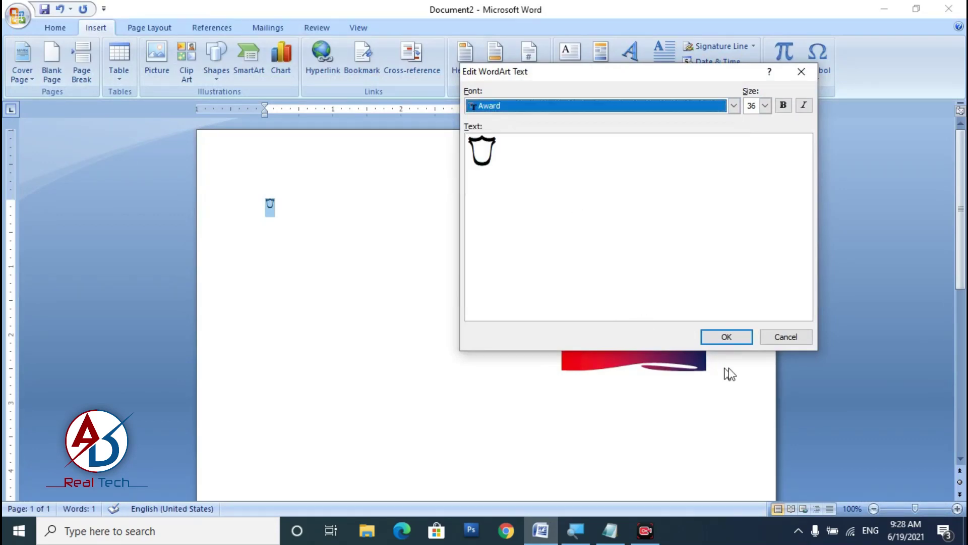
click(731, 336)
Float the shield in front of text and enlarge it to about 1.71 by 1.6 inches.
click(789, 78)
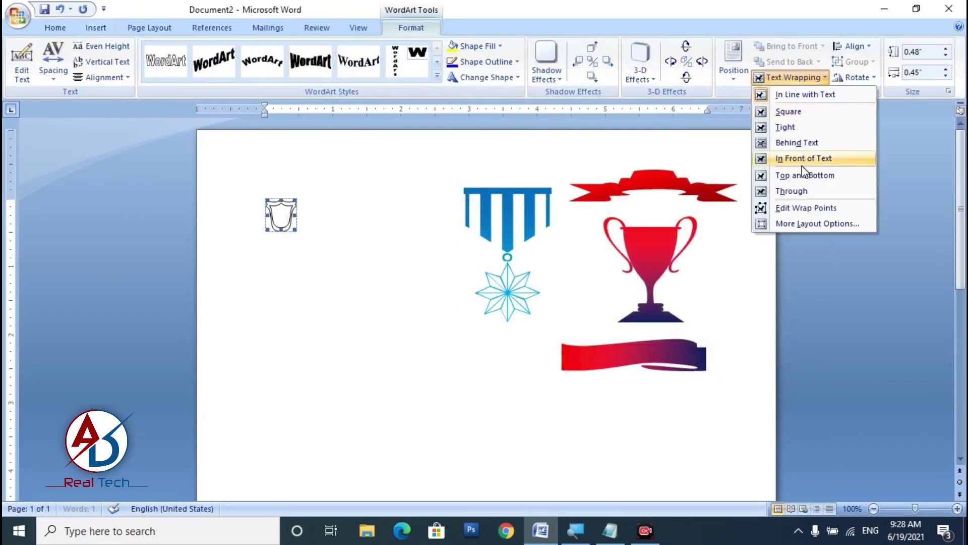
click(787, 158)
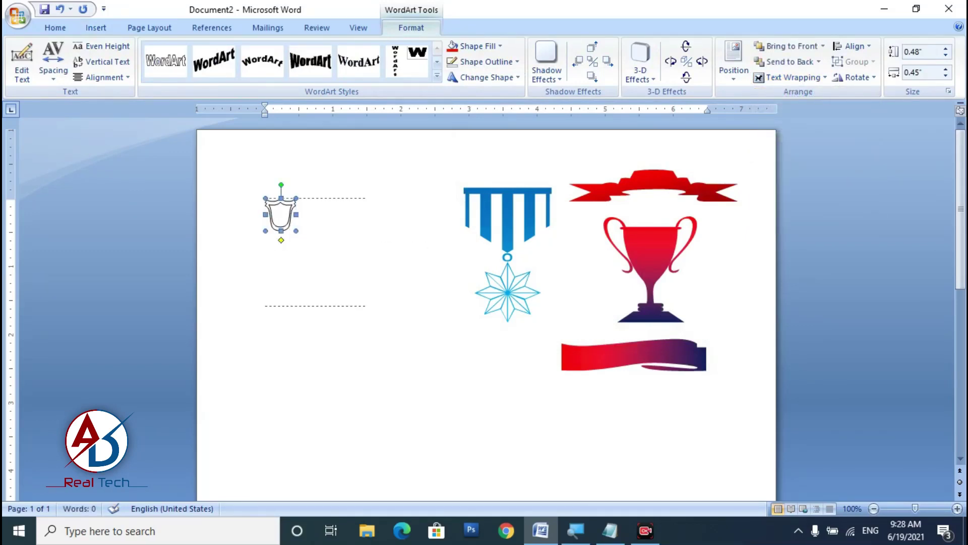
drag(296, 230, 373, 314)
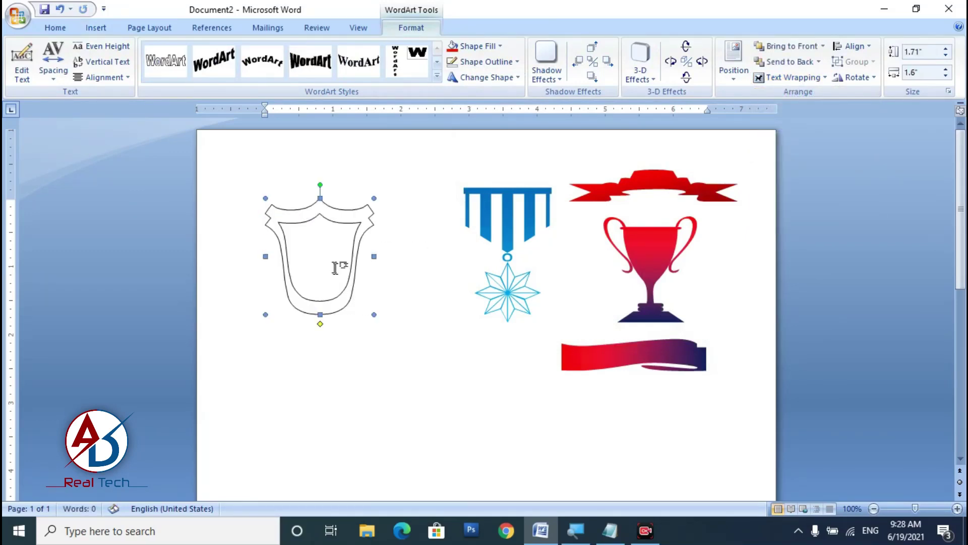
Fill the shield with a light-green-to-green two-colour gradient, top-right variant.
click(453, 47)
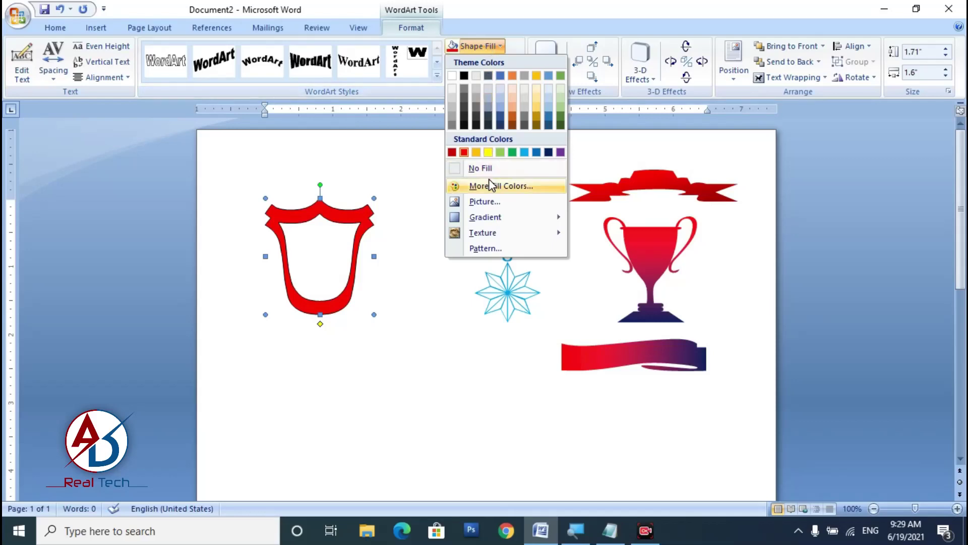
mouse_move(485, 217)
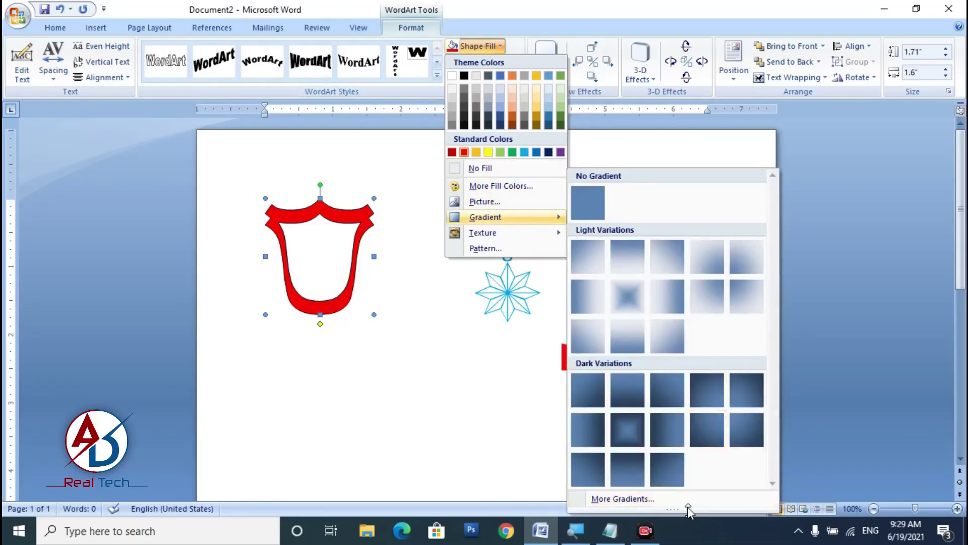
click(671, 499)
click(519, 109)
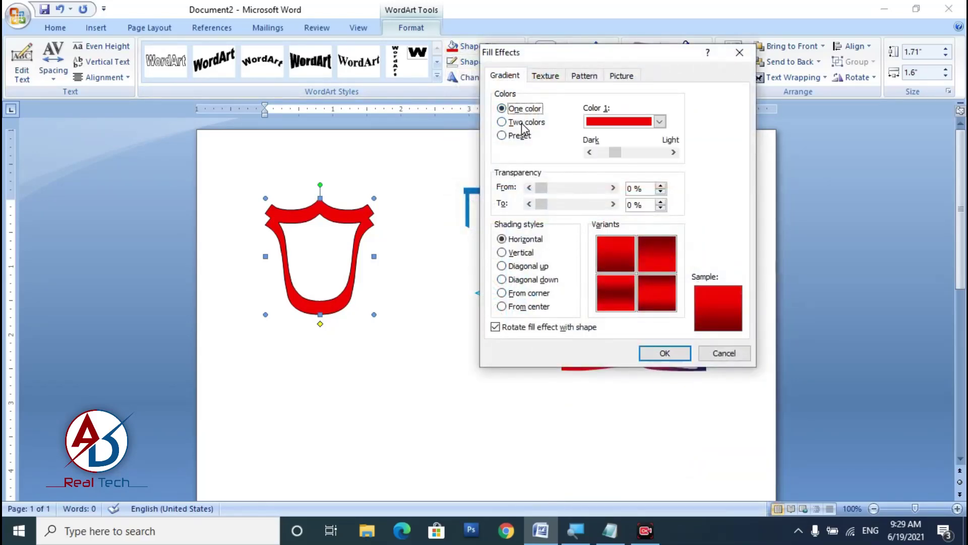
click(520, 122)
click(630, 151)
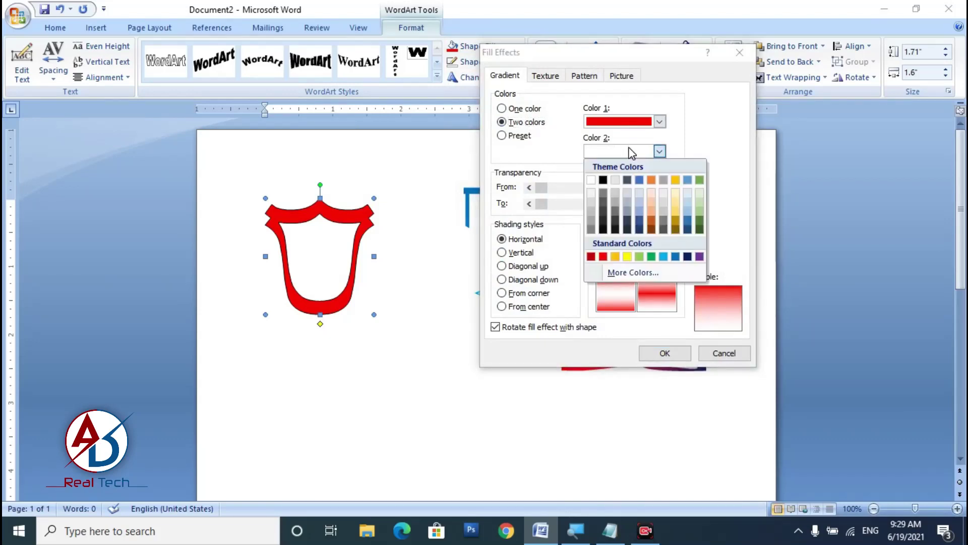
click(651, 256)
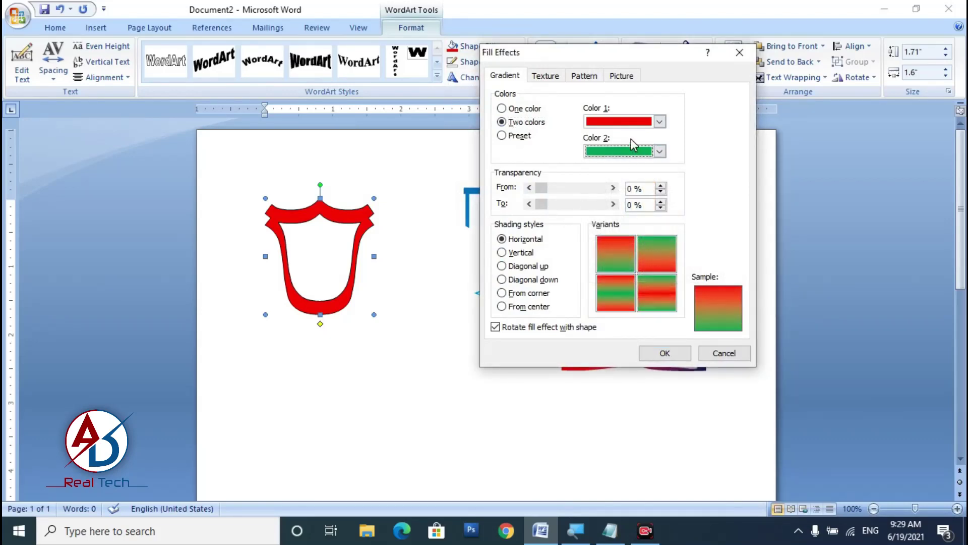
click(626, 121)
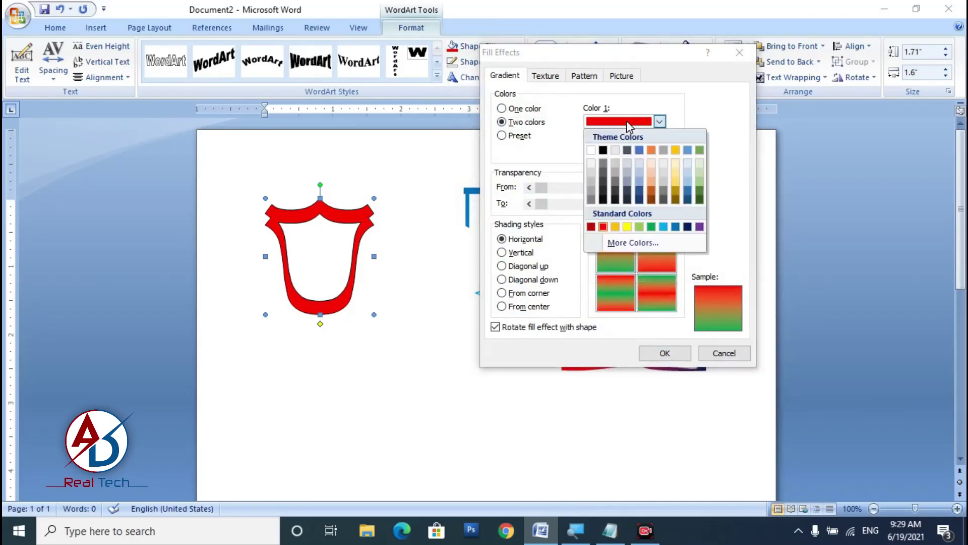
click(640, 226)
click(657, 265)
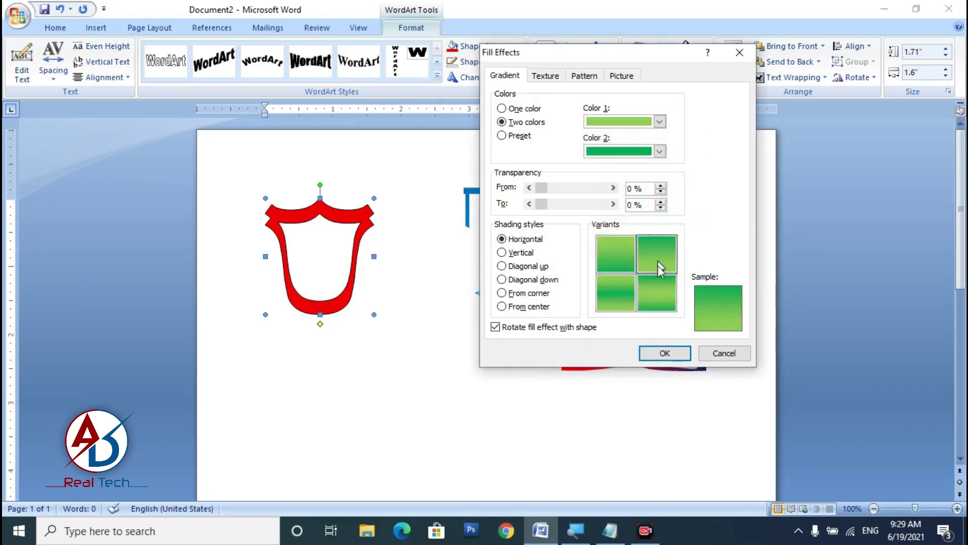
click(665, 352)
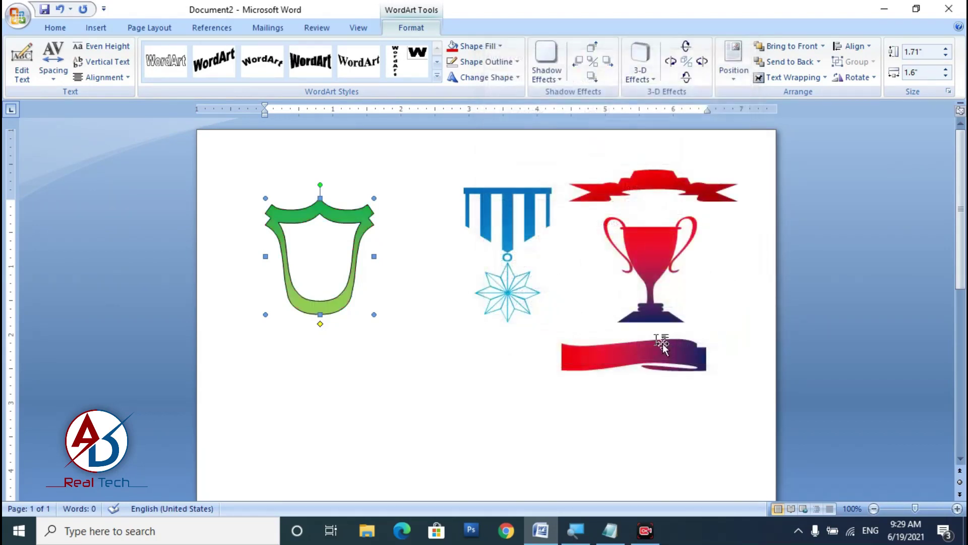
Remove the shield's outline and move it below the medal.
click(486, 61)
click(494, 185)
mouse_move(354, 218)
mouse_down()
mouse_move(436, 242)
mouse_move(529, 342)
mouse_up()
Insert the banner symbol from the Award font into the page text.
click(197, 147)
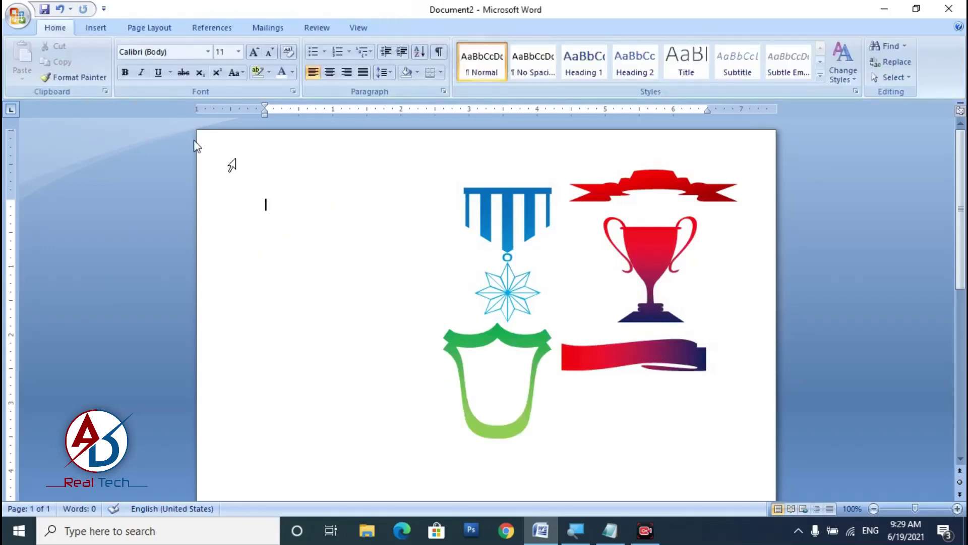
click(96, 27)
click(817, 68)
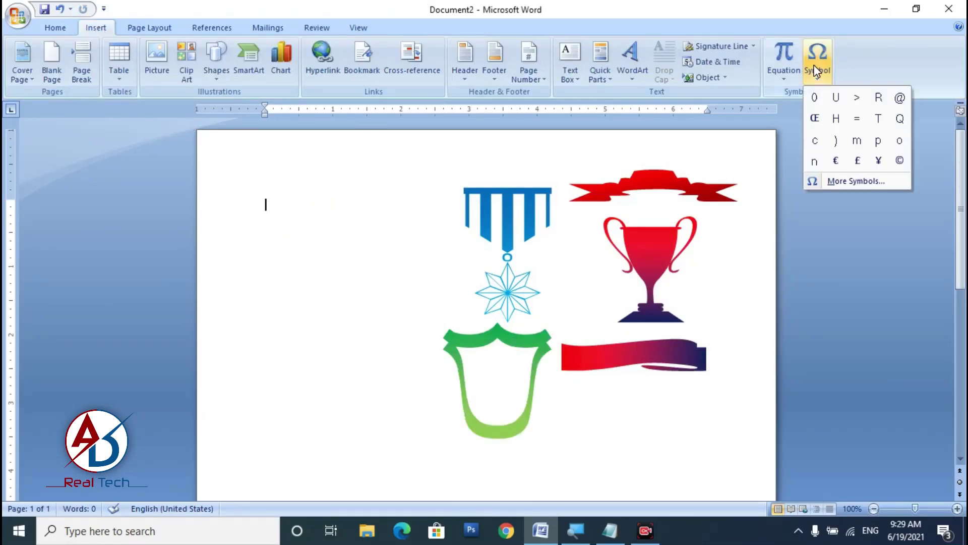
click(855, 181)
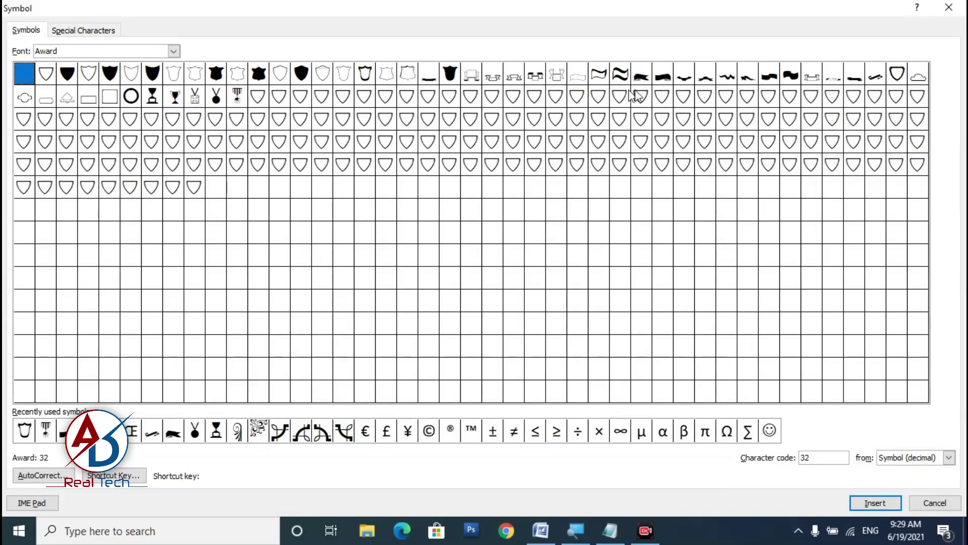
click(751, 78)
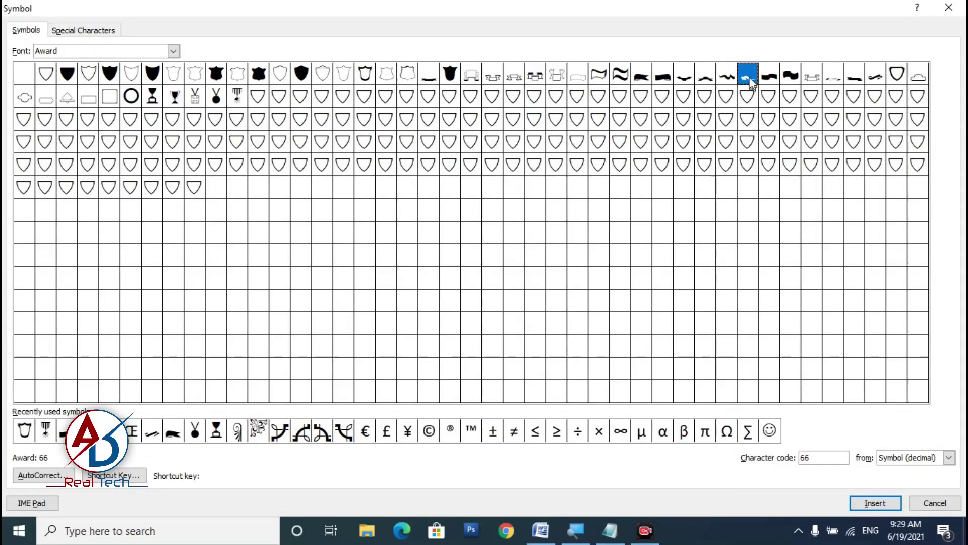
click(876, 503)
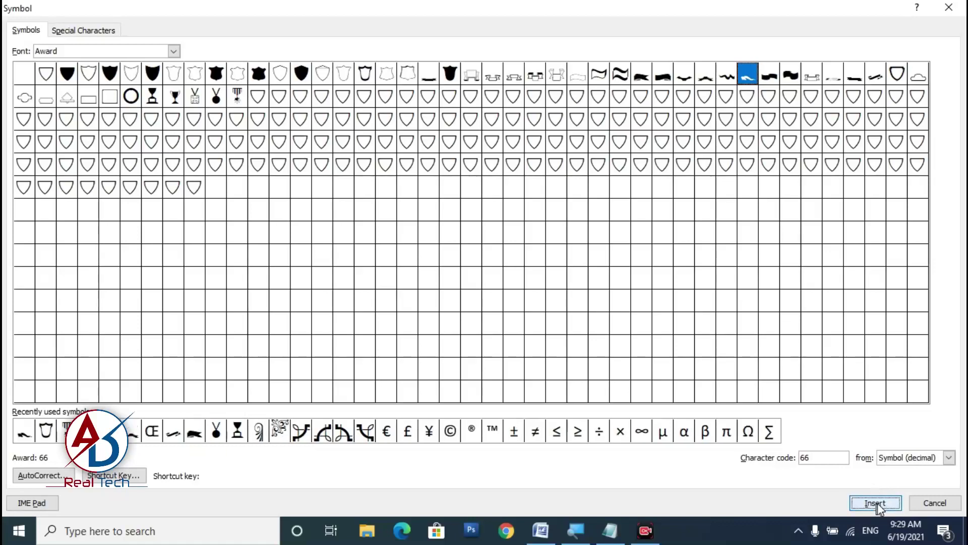
click(923, 504)
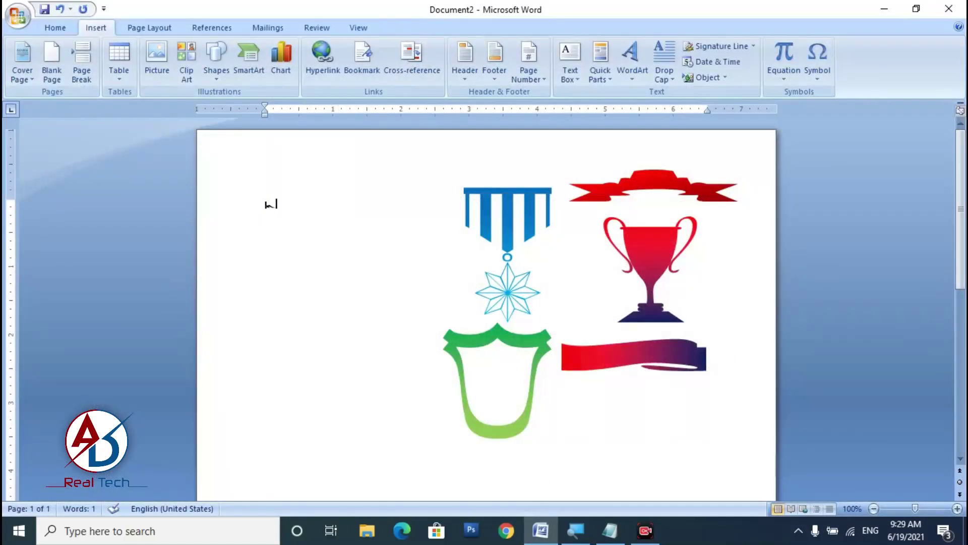
Turn the banner character into first-style WordArt set in the Award font.
key(shift+Left)
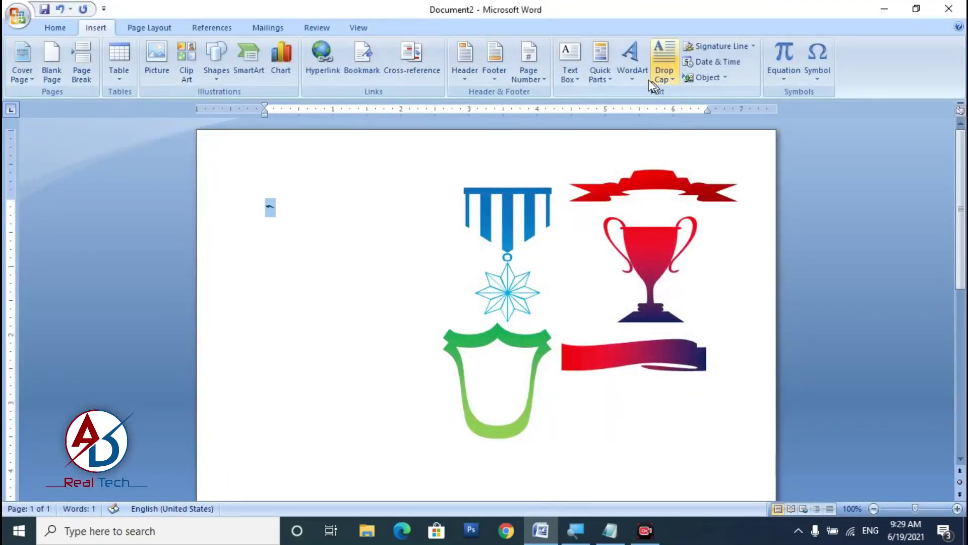
click(633, 66)
click(650, 106)
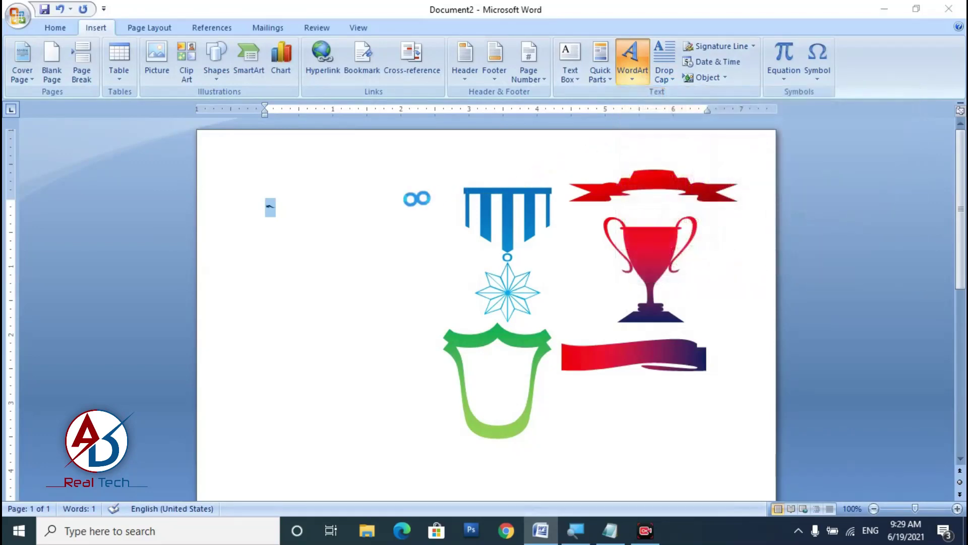
click(625, 106)
drag(737, 147, 739, 141)
scroll(629, 167, up, 1)
scroll(627, 162, up, 3)
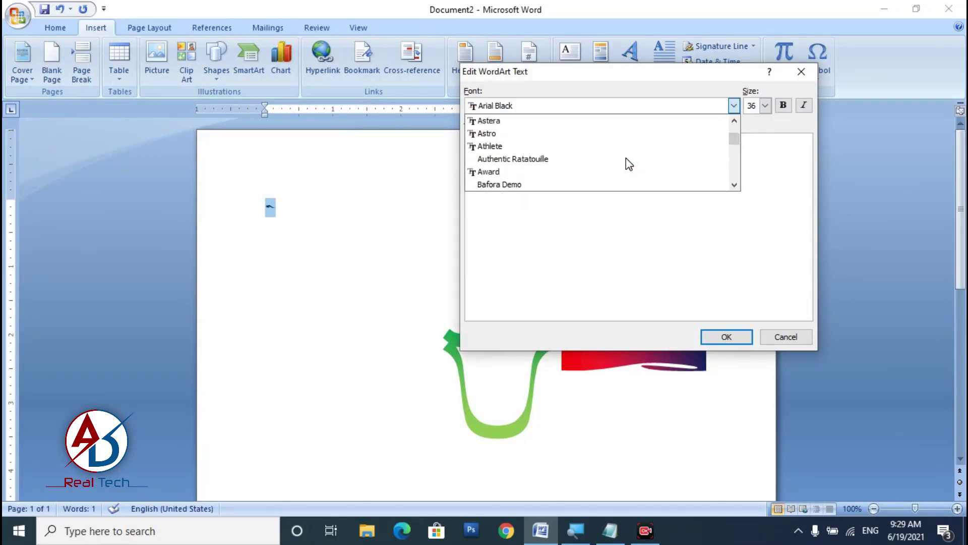
click(537, 173)
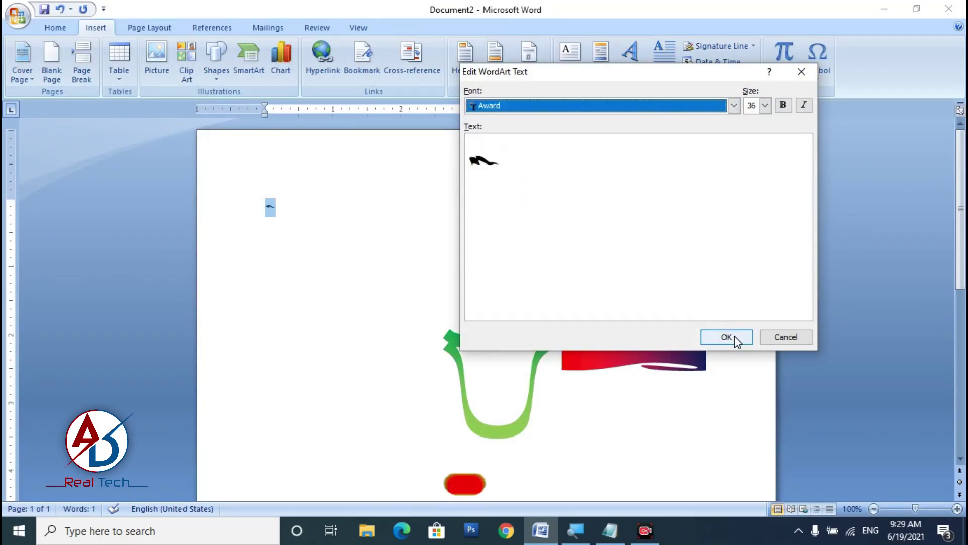
click(731, 336)
Float the banner in front of text, widen it to 2.5", fill it red and remove its outline.
click(788, 77)
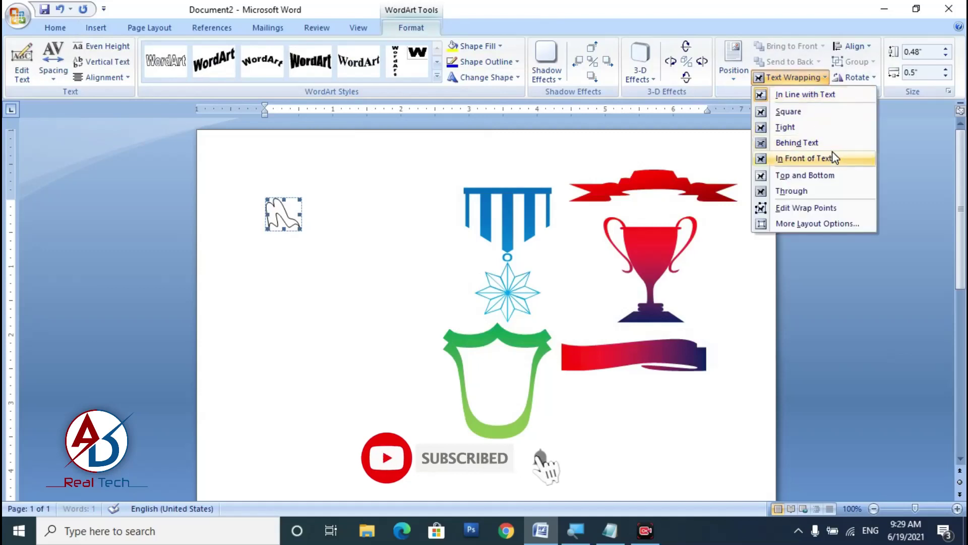
click(799, 158)
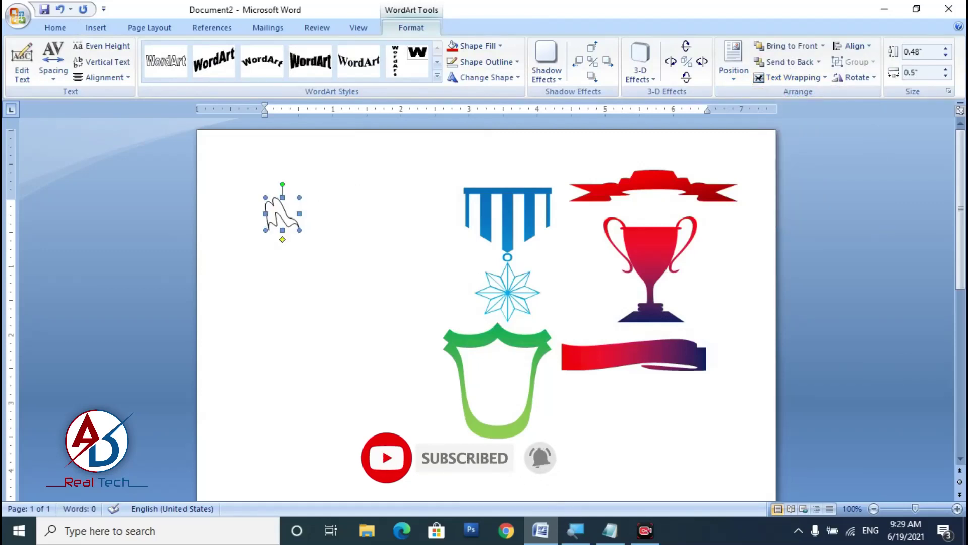
drag(300, 214, 436, 214)
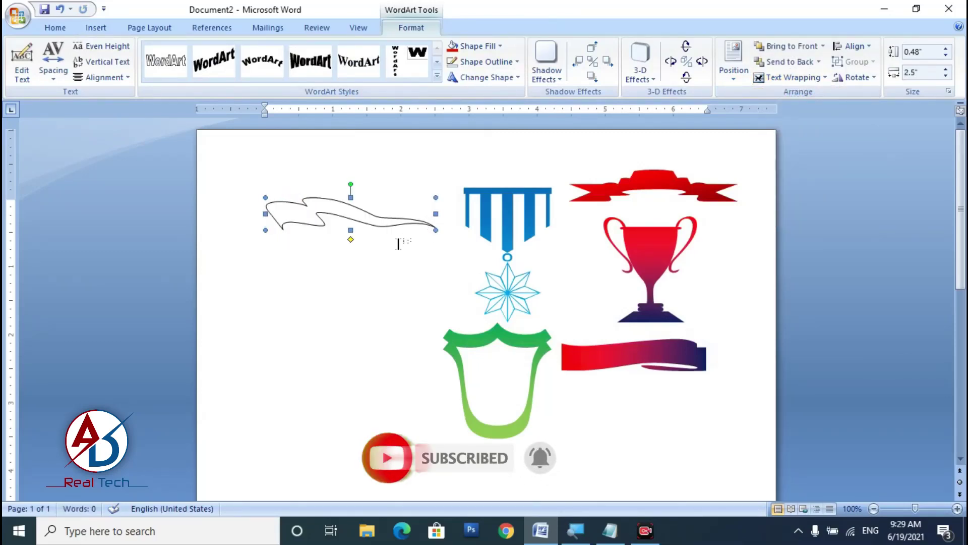
click(471, 46)
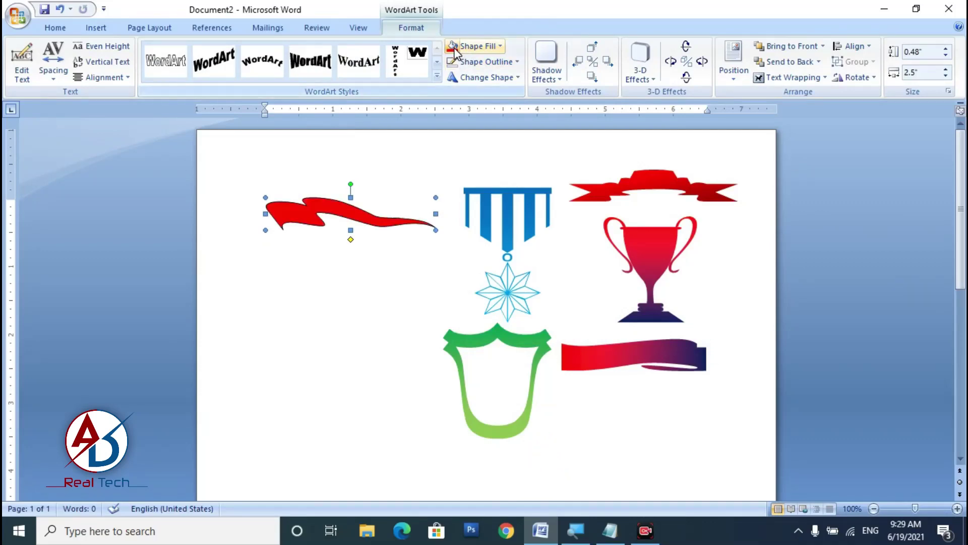
click(478, 61)
click(485, 183)
Fill the banner with a vertical two-colour gradient from dark navy to red.
click(479, 48)
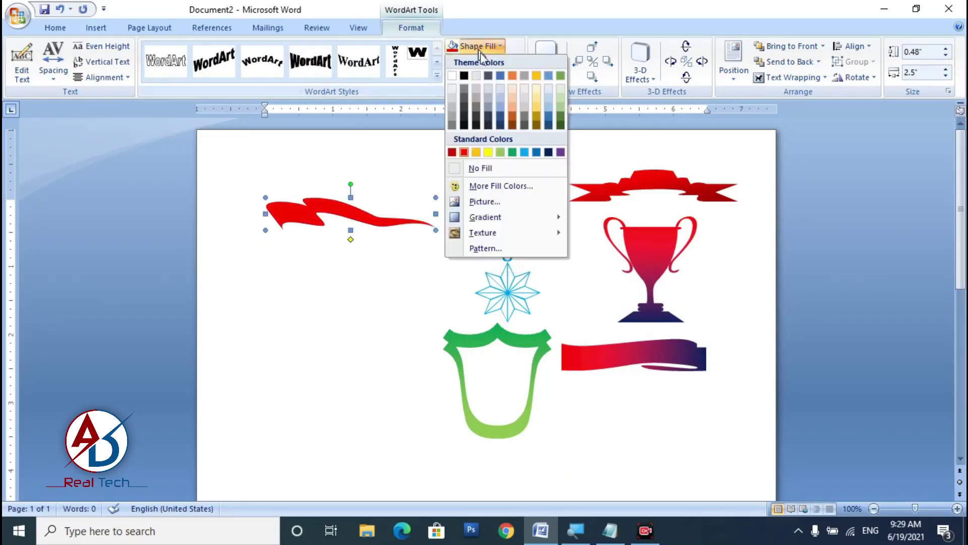
mouse_move(484, 217)
click(699, 495)
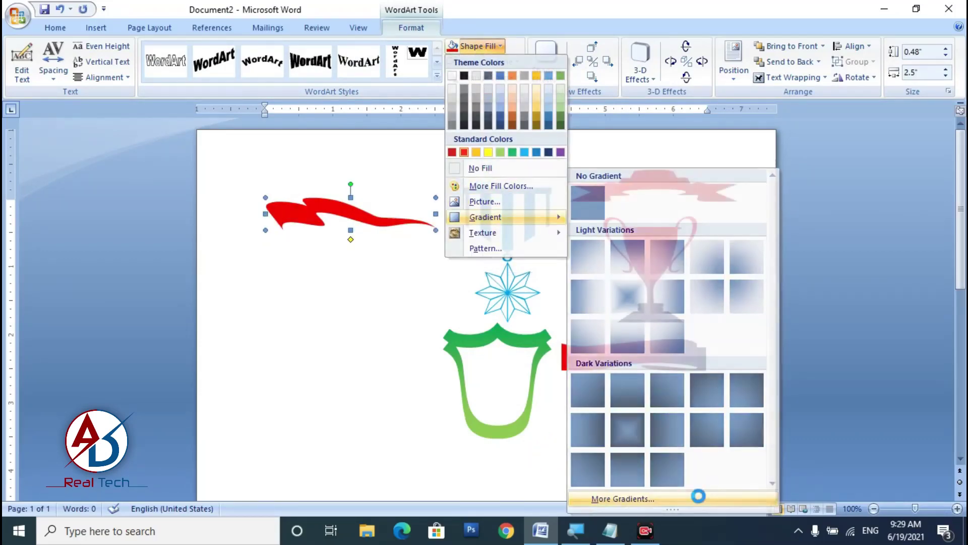
click(522, 123)
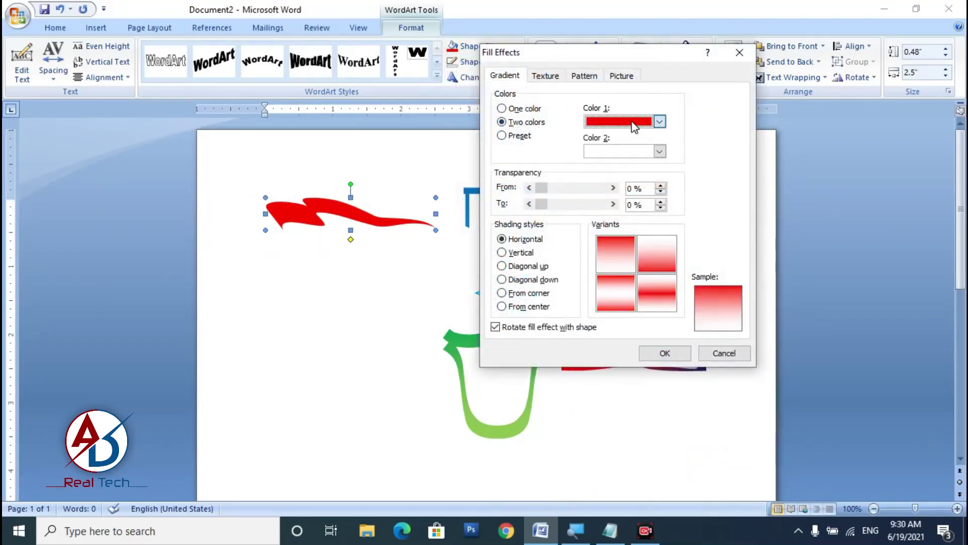
click(634, 122)
click(688, 227)
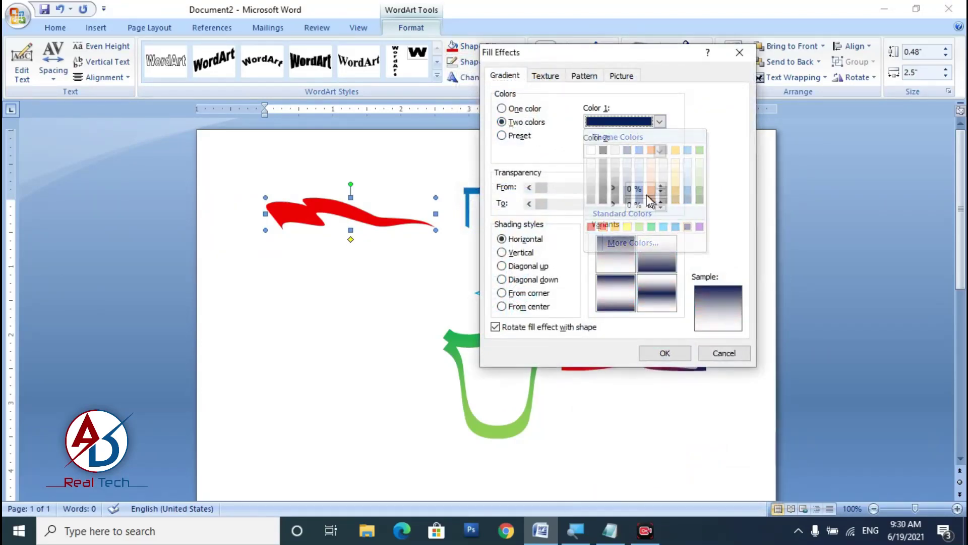
click(629, 152)
click(606, 256)
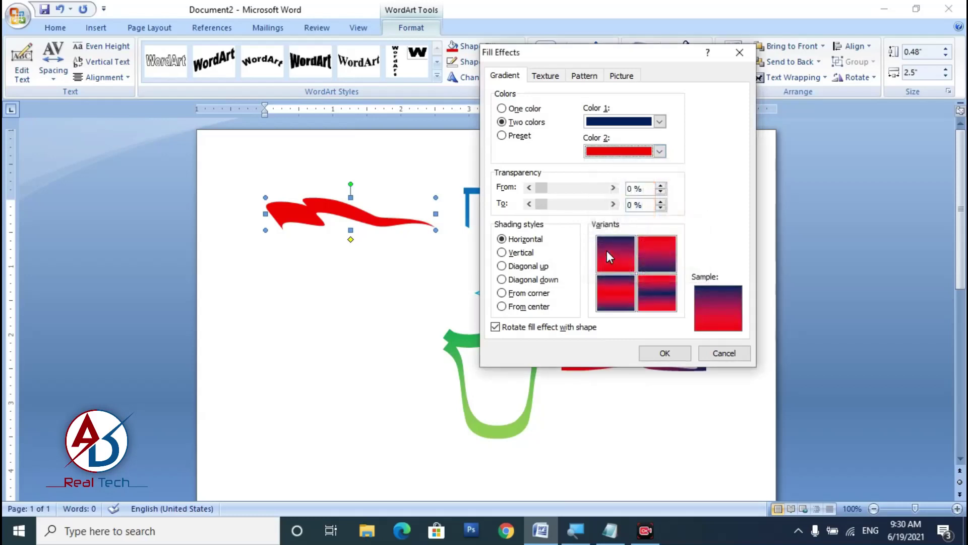
click(521, 252)
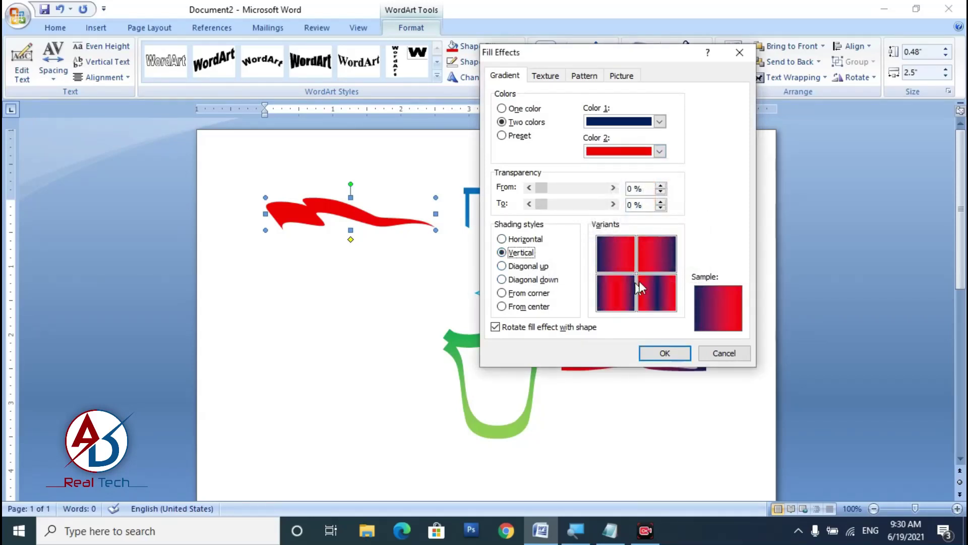
click(658, 268)
click(664, 353)
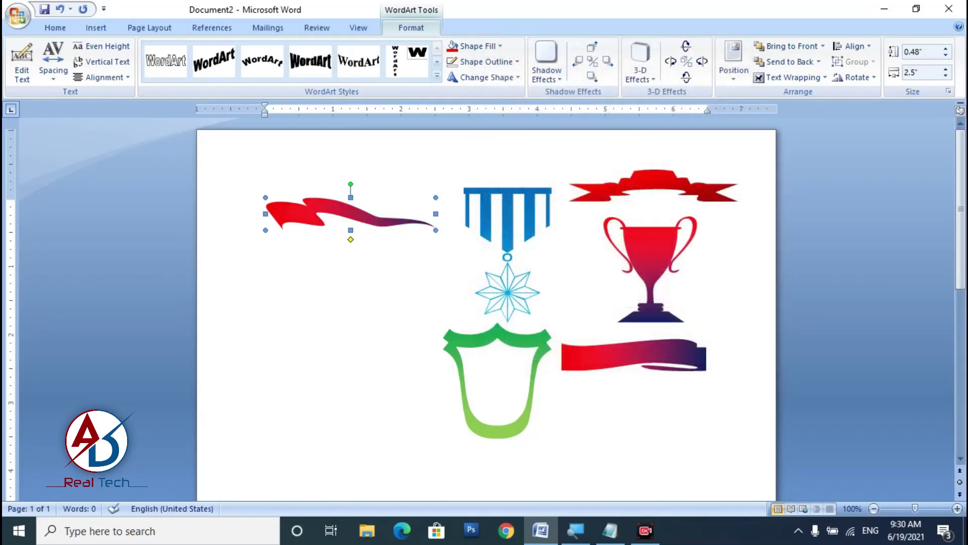
Move the banner down beside the medal.
click(379, 239)
drag(340, 213, 398, 258)
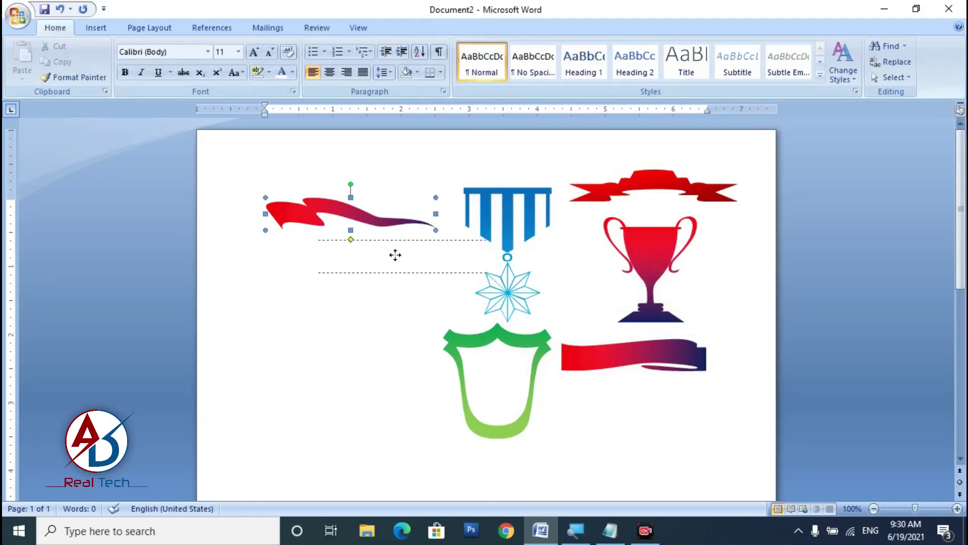
click(361, 353)
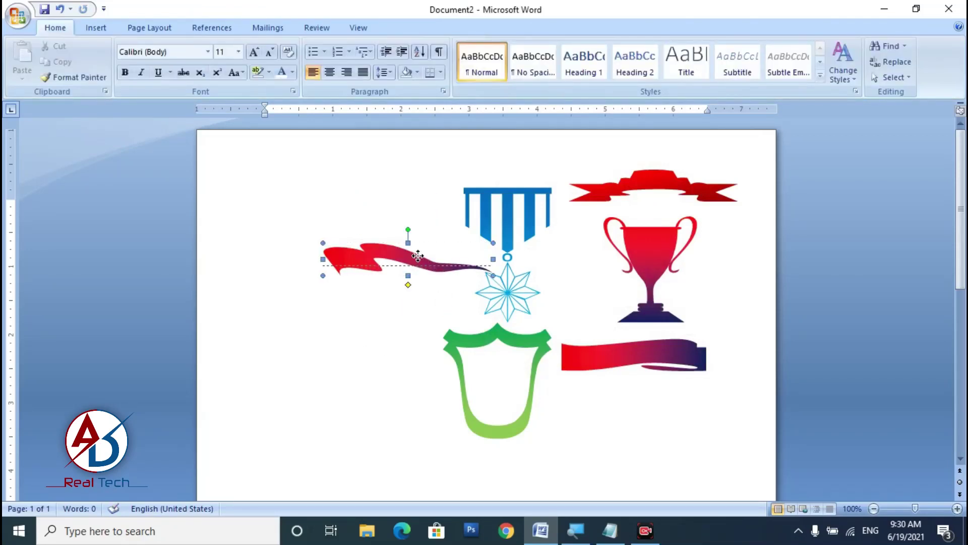
Insert the Award font shield symbol into the page text.
click(266, 203)
click(95, 27)
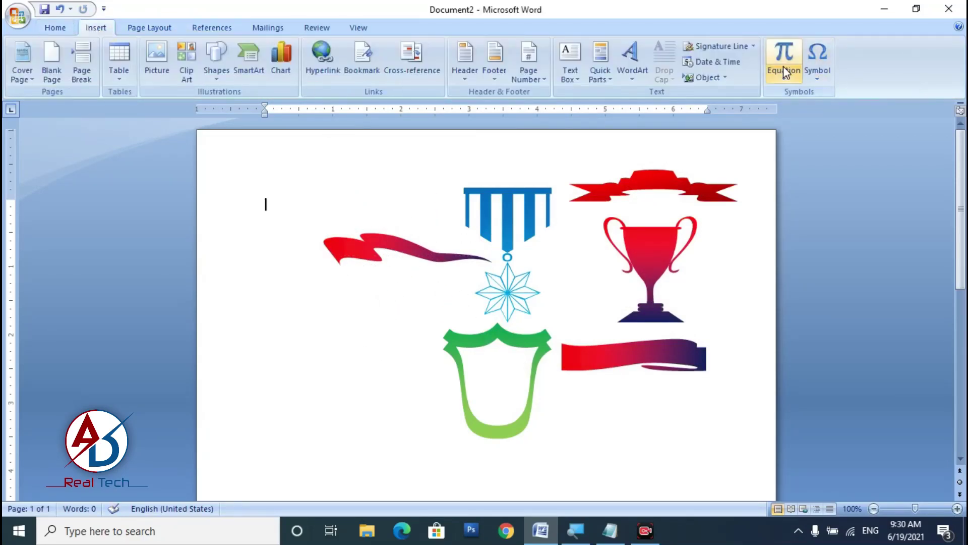
click(809, 71)
click(864, 183)
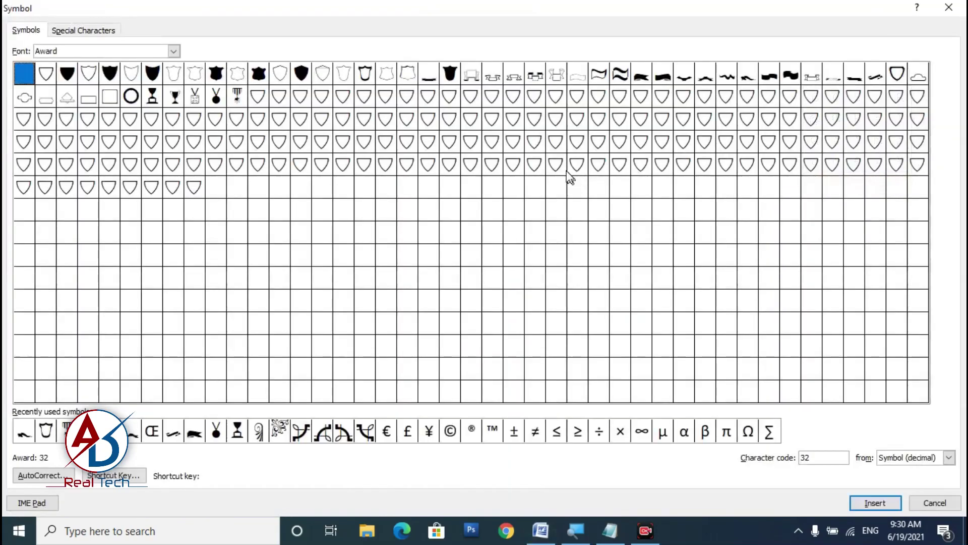
click(259, 74)
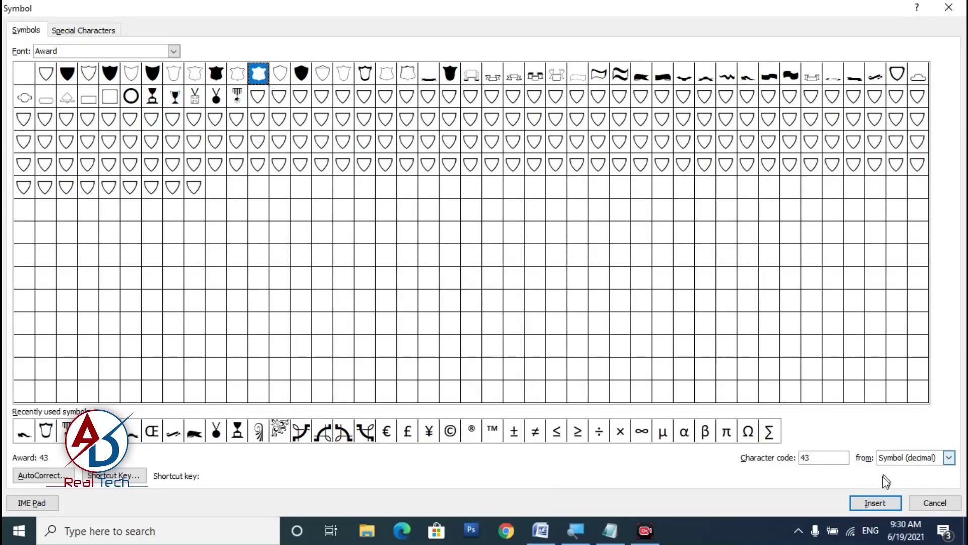
click(875, 503)
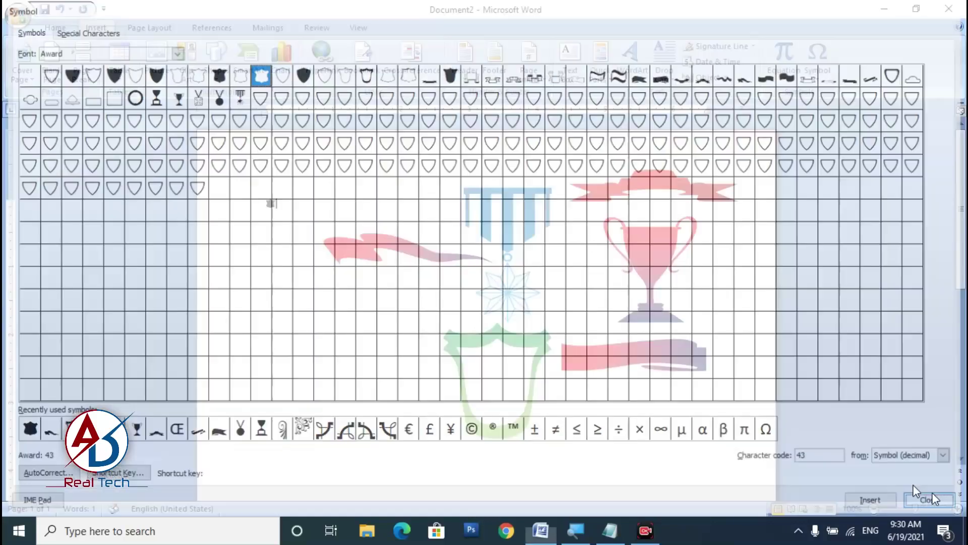
Turn the shield character into WordArt set in the Award font.
key(shift+Left)
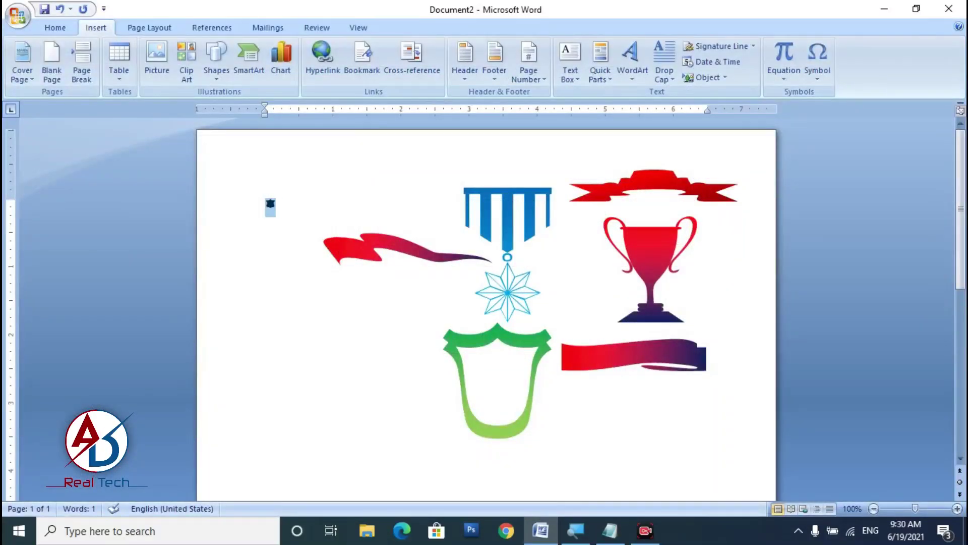
click(620, 63)
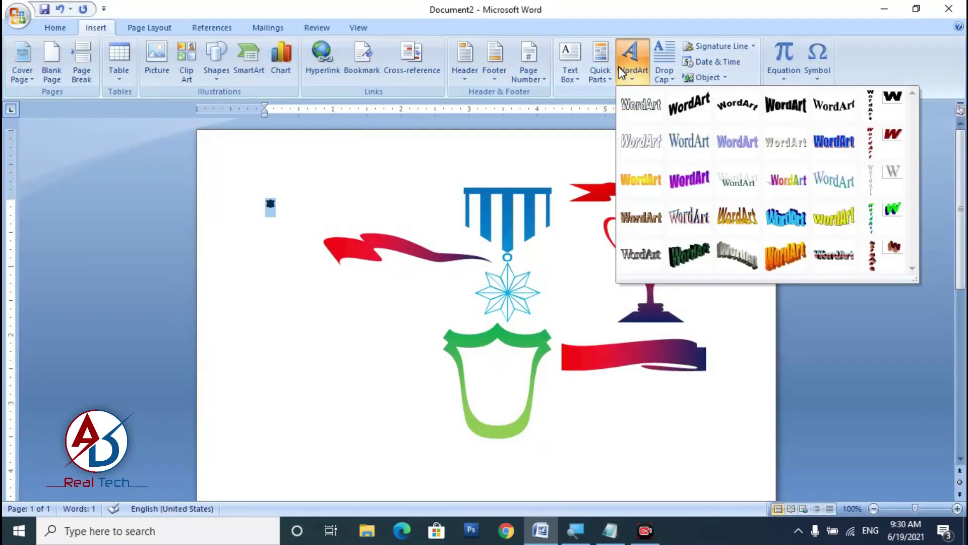
click(647, 111)
click(569, 107)
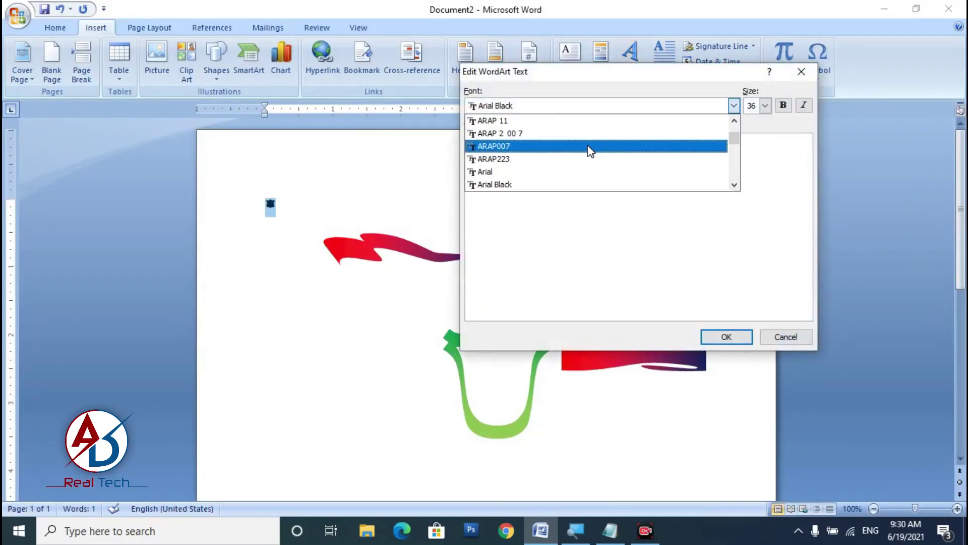
scroll(590, 152, down, 3)
scroll(590, 151, down, 3)
scroll(590, 151, down, 3)
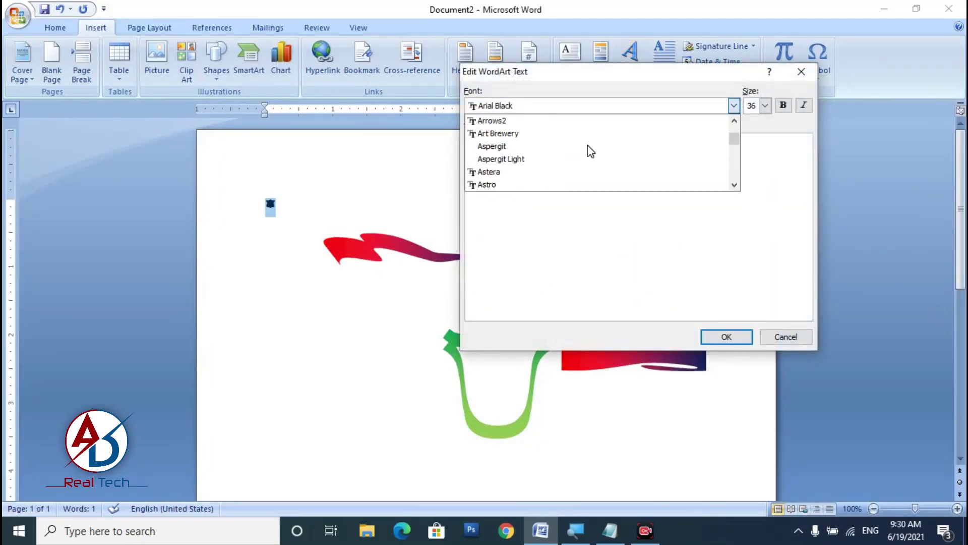
scroll(588, 150, down, 1)
scroll(588, 150, down, 1)
click(542, 134)
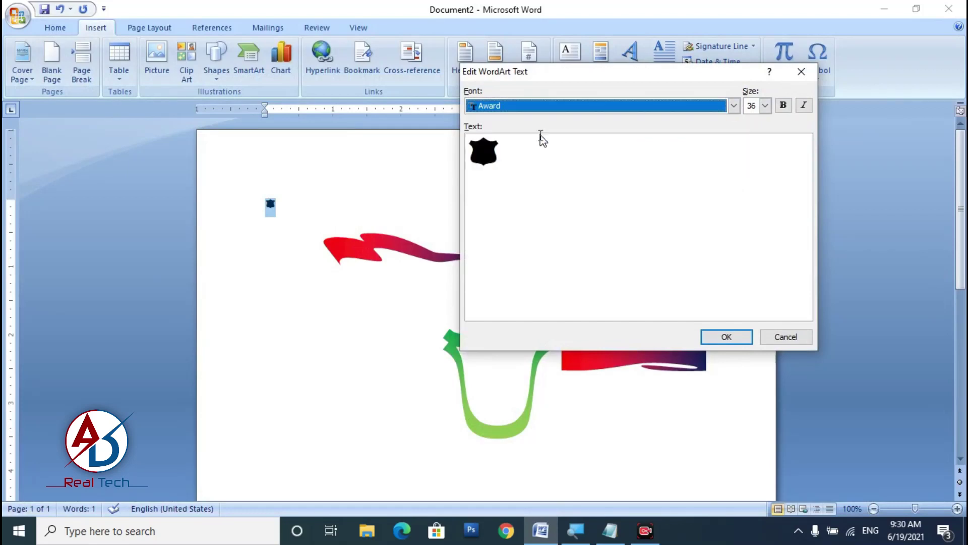
click(726, 336)
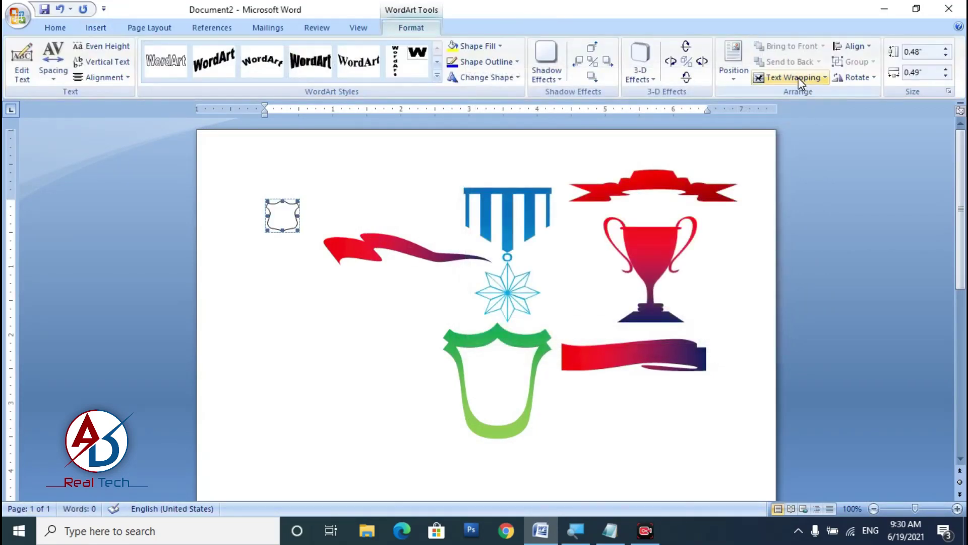
Float the shield in front of text, enlarge it and place it beside the banner.
click(763, 77)
click(807, 159)
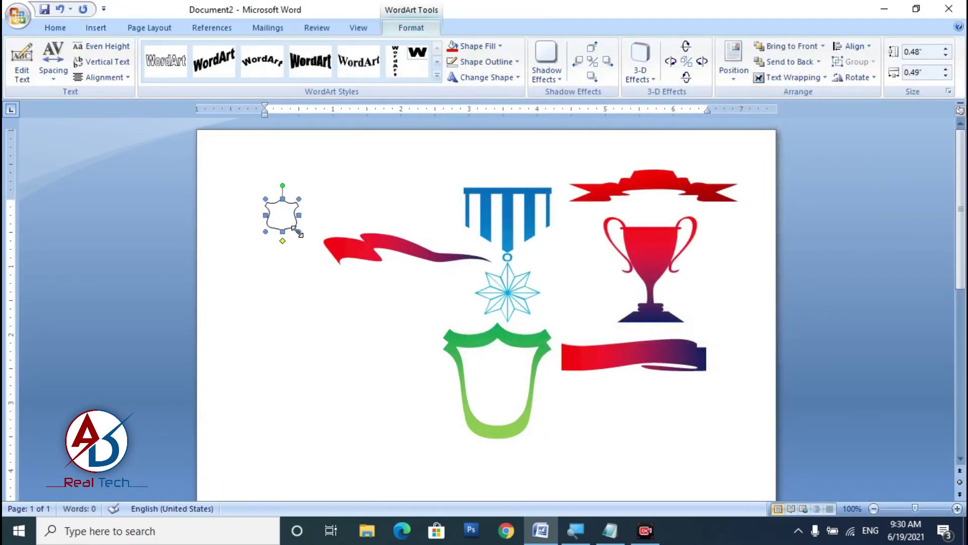
drag(299, 231, 347, 308)
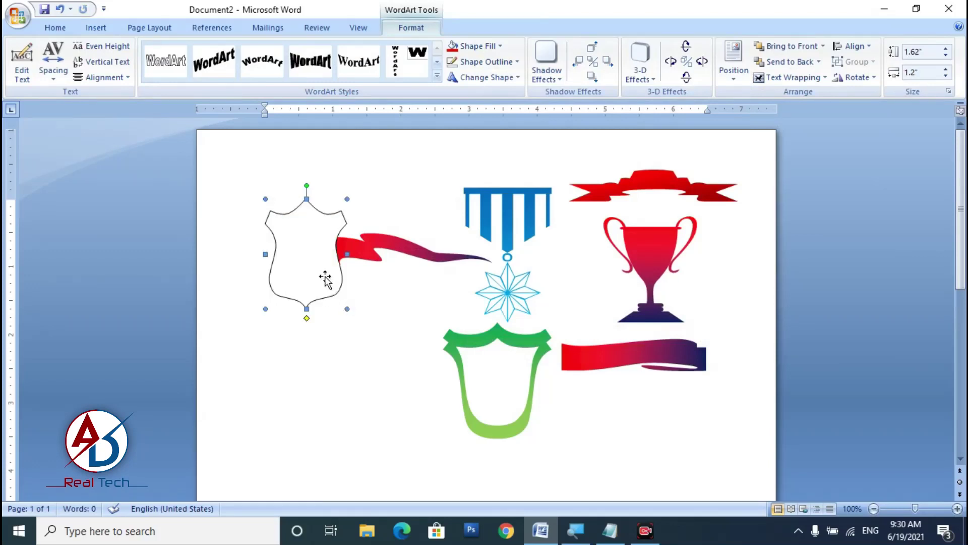
drag(326, 277, 395, 243)
Give the shield a purple and dark blue two-colour gradient, navy on top, with no outline.
click(500, 46)
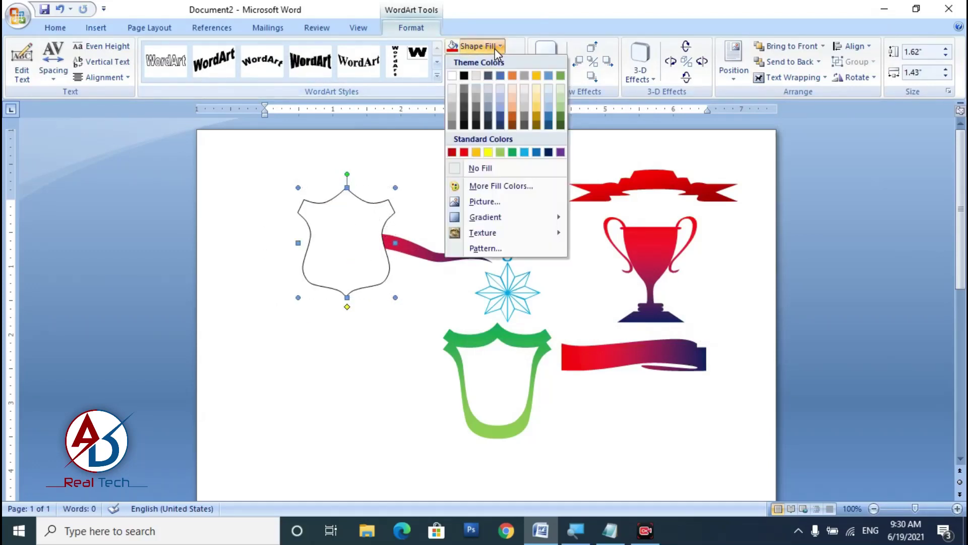
mouse_move(485, 218)
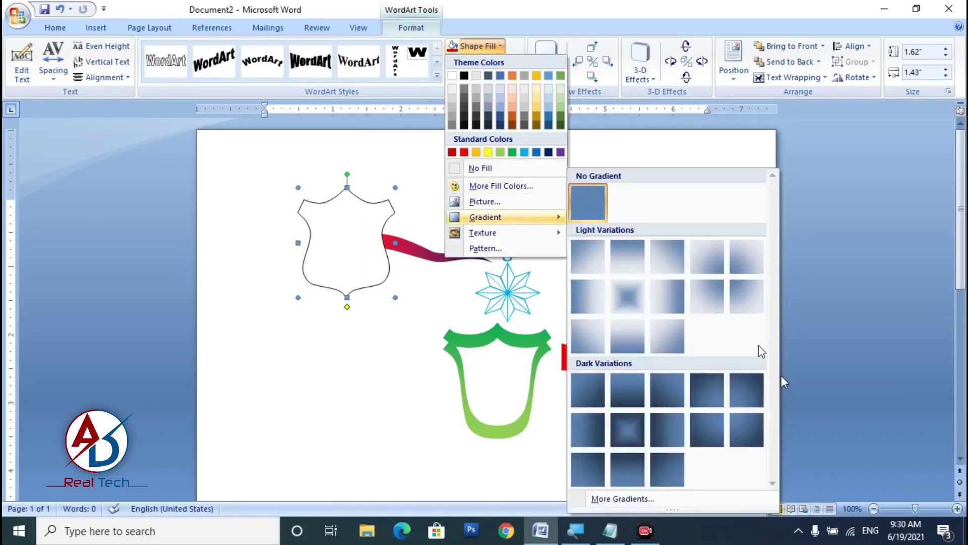
click(699, 497)
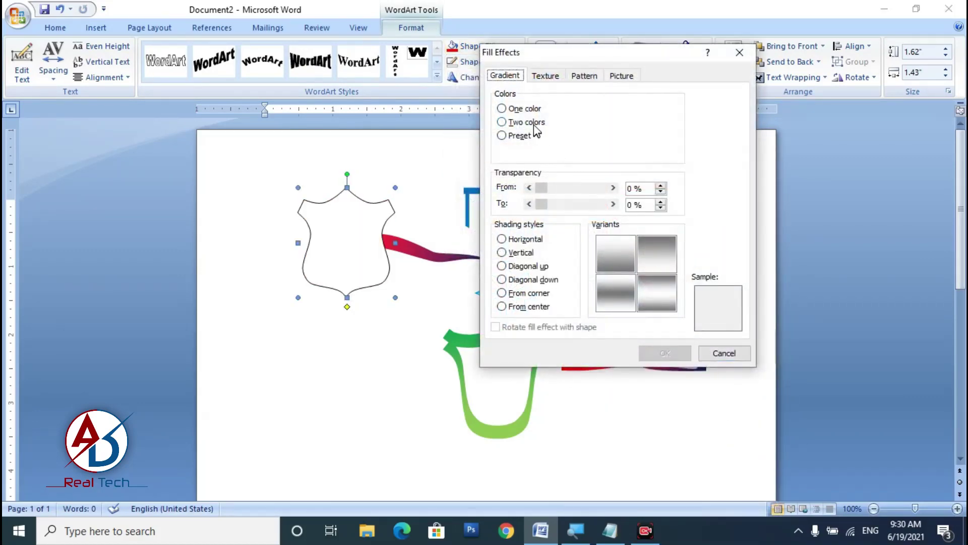
click(527, 122)
click(628, 122)
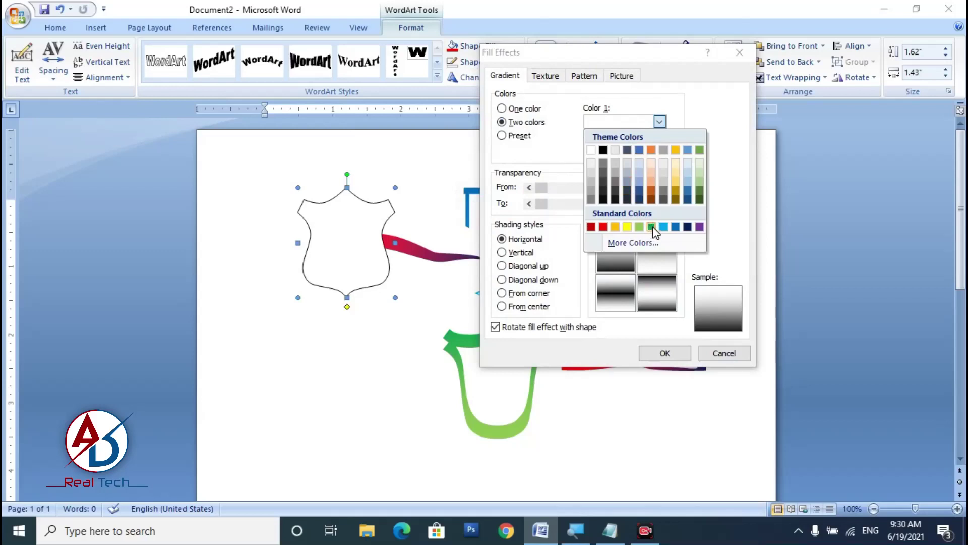
click(700, 227)
click(659, 151)
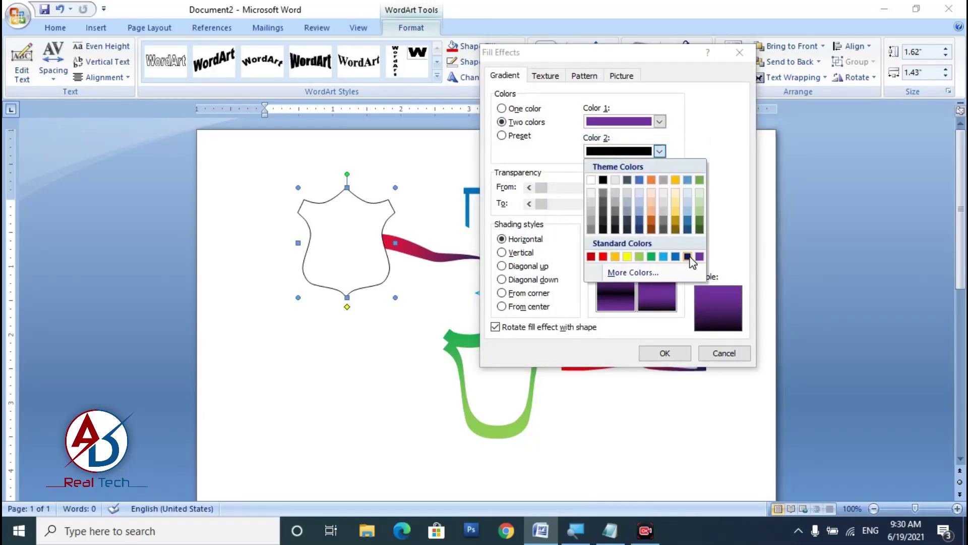
click(687, 257)
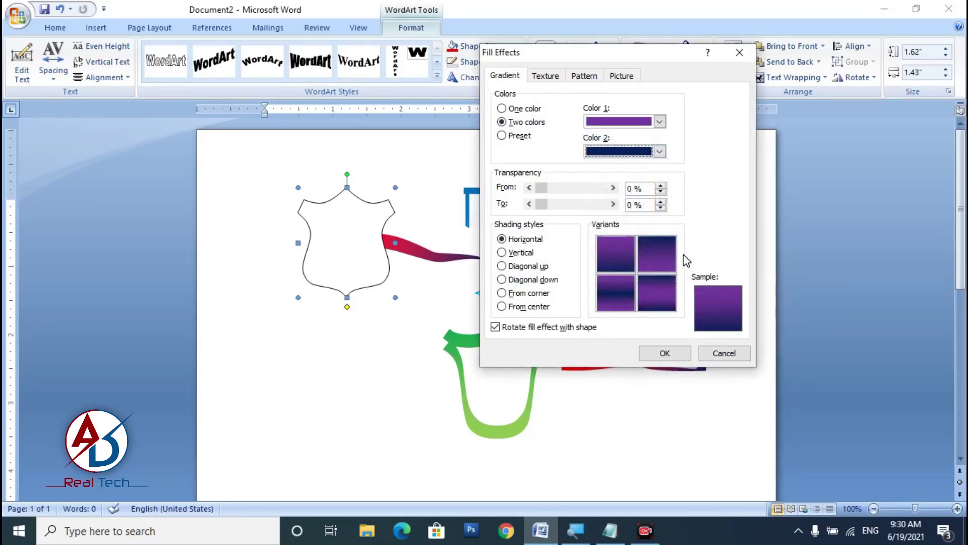
click(656, 262)
click(665, 352)
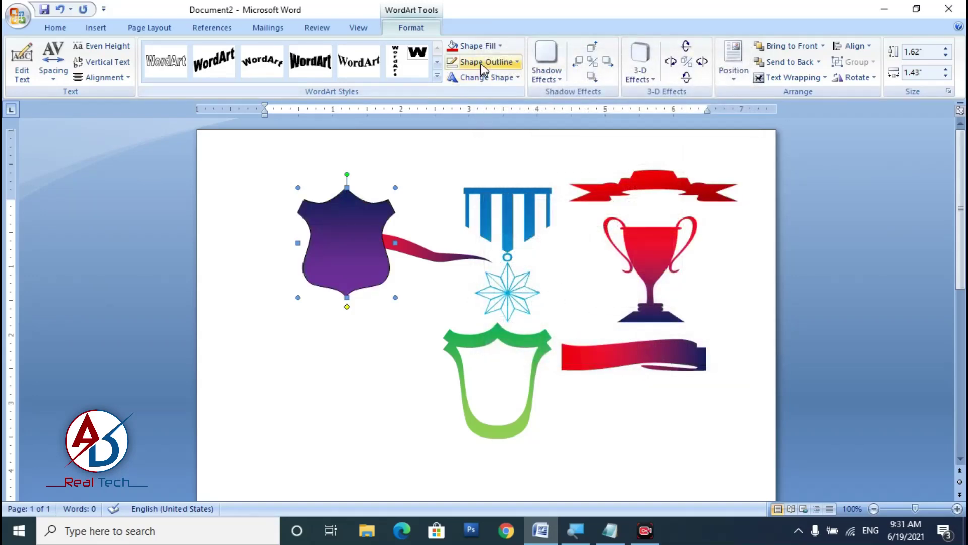
click(484, 62)
click(499, 184)
Change the shield's fill to a green-to-yellow two-colour gradient after trying the Nightfall preset.
click(482, 46)
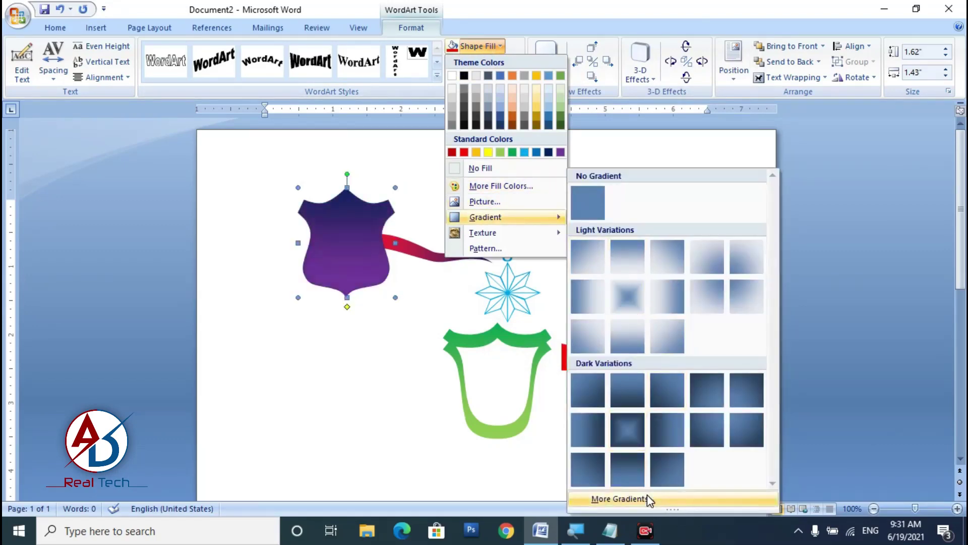
click(646, 496)
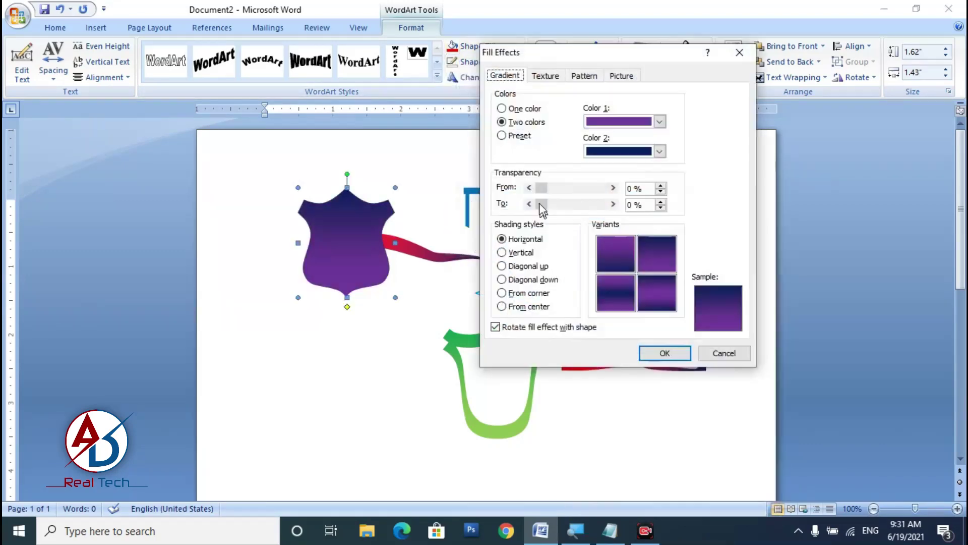
click(525, 137)
click(660, 122)
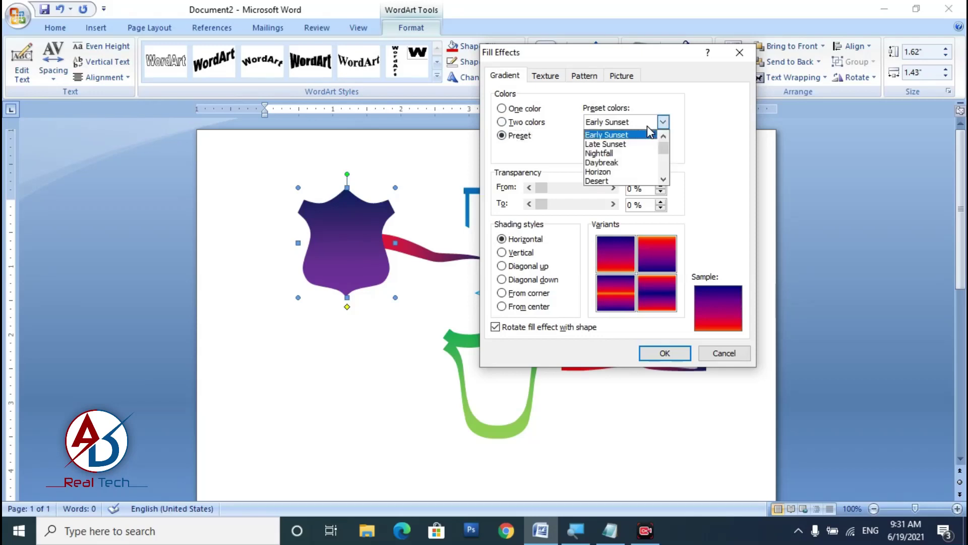
click(621, 153)
click(631, 122)
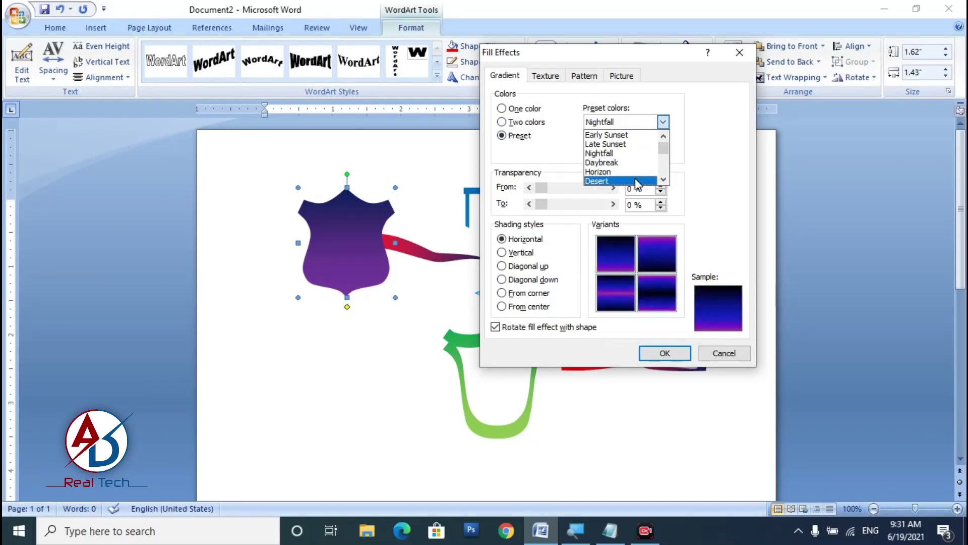
click(624, 153)
click(520, 122)
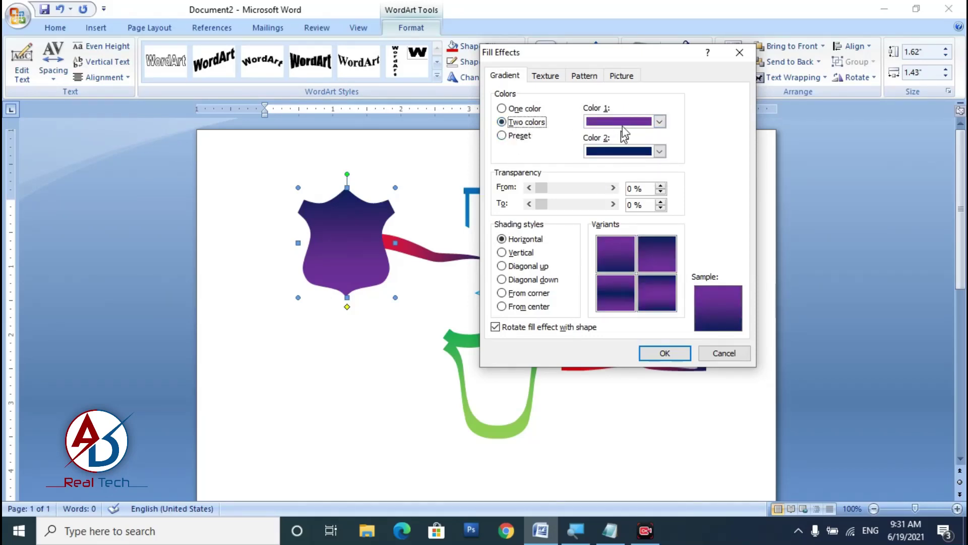
click(622, 125)
click(651, 226)
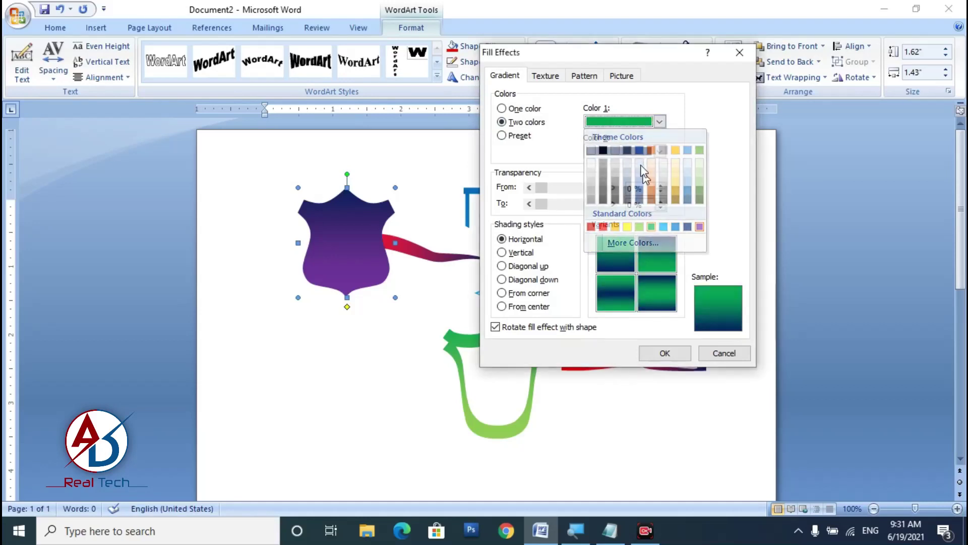
click(640, 151)
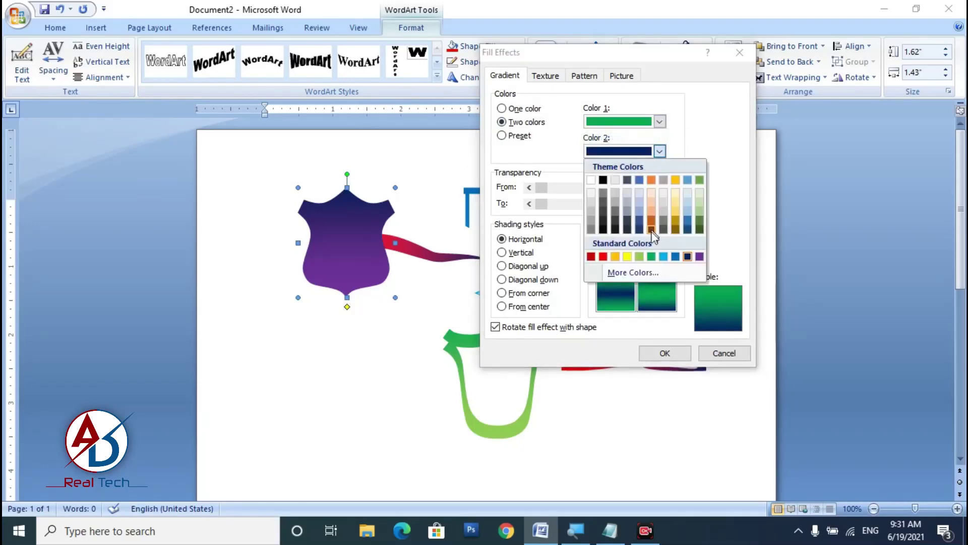
click(627, 256)
click(665, 353)
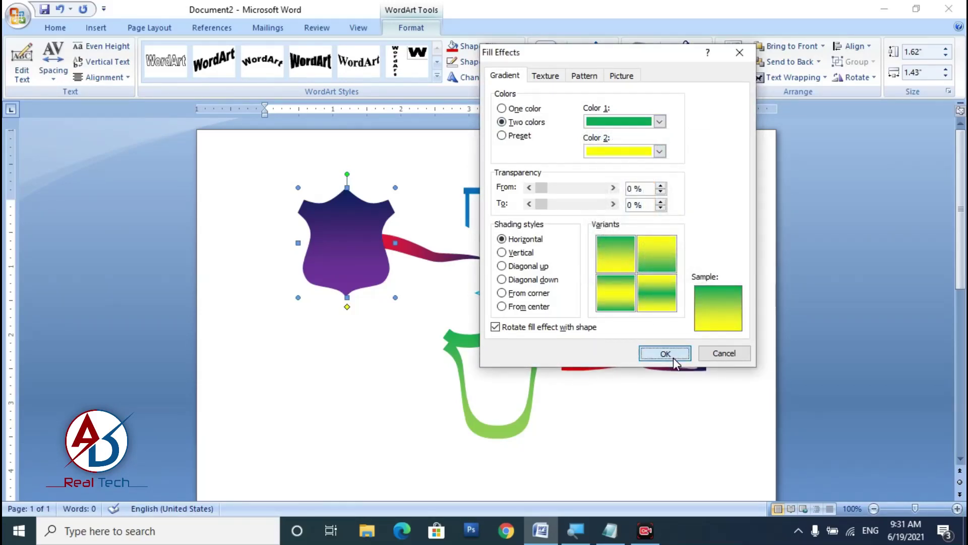
Move the shield down below the red ribbon and bring Notepad to the front.
click(424, 314)
drag(355, 253, 401, 331)
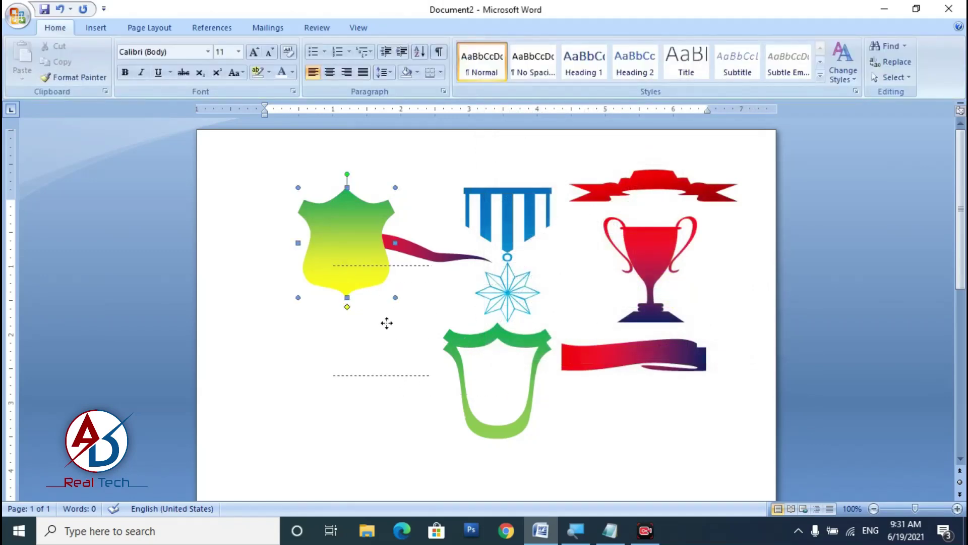
click(401, 330)
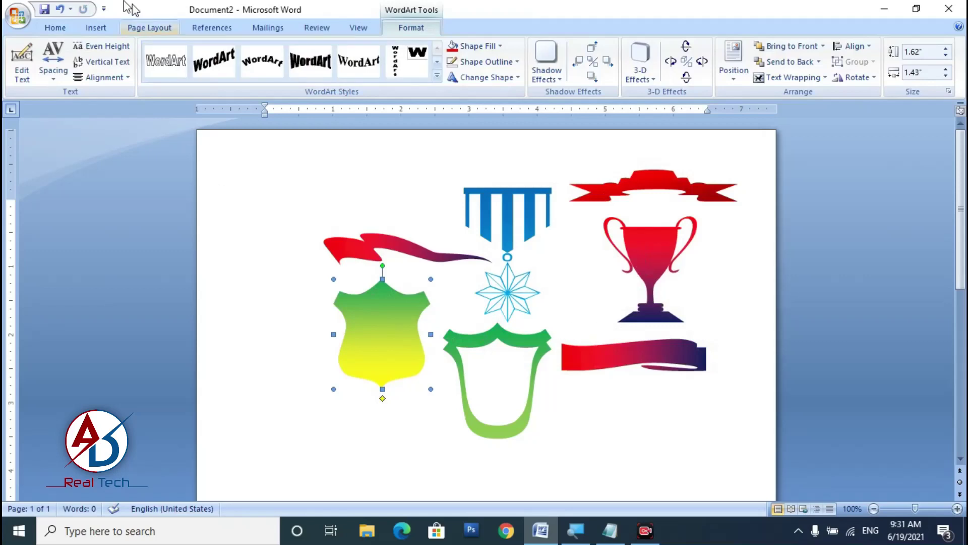
click(54, 28)
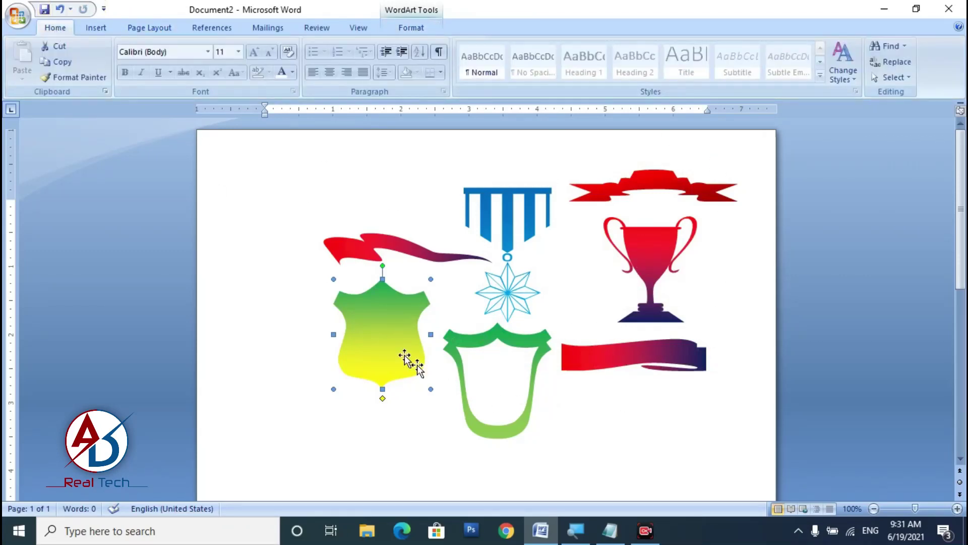
click(266, 205)
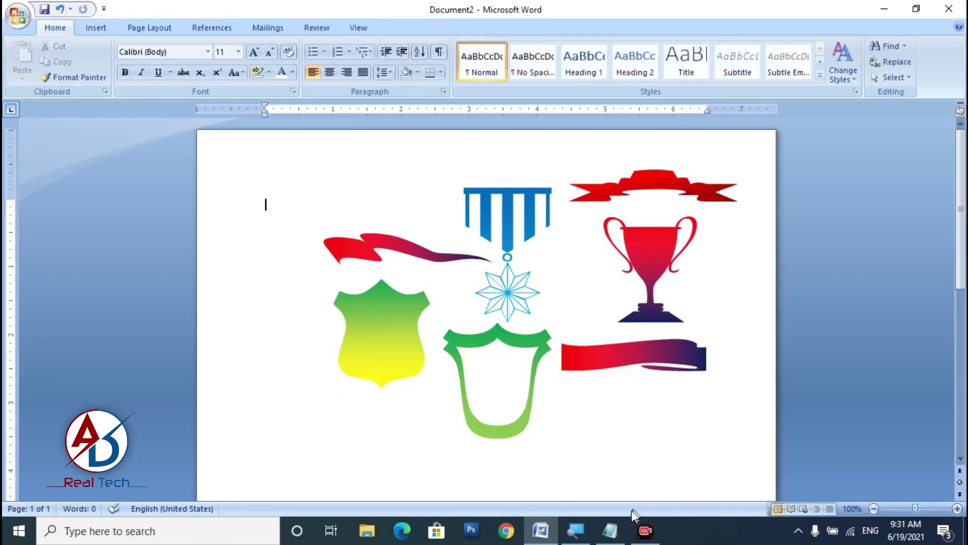
click(610, 531)
Finish the design sentence and add a thanks line asking viewers to like, comment, share and subscribe.
text(then we)
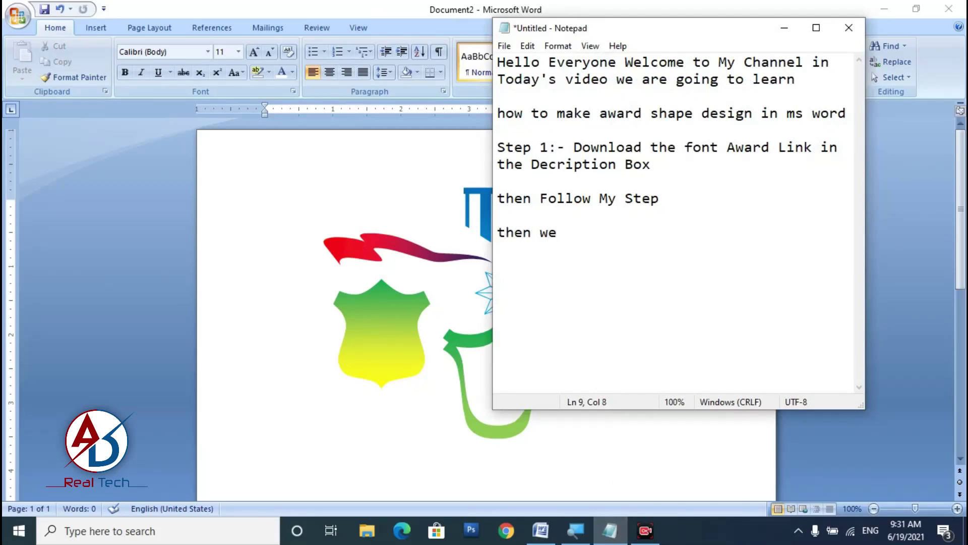
text(you)
text(make easy yo)
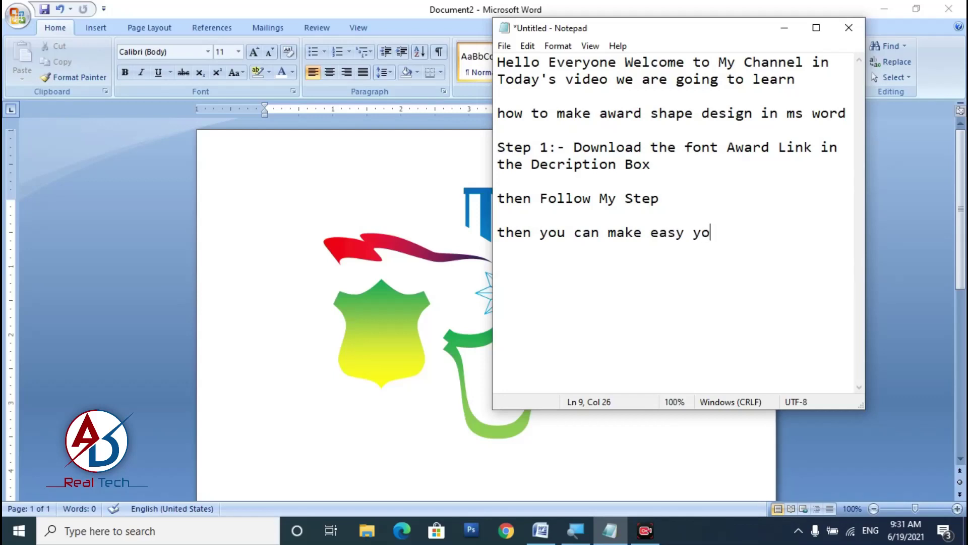
text(esign)
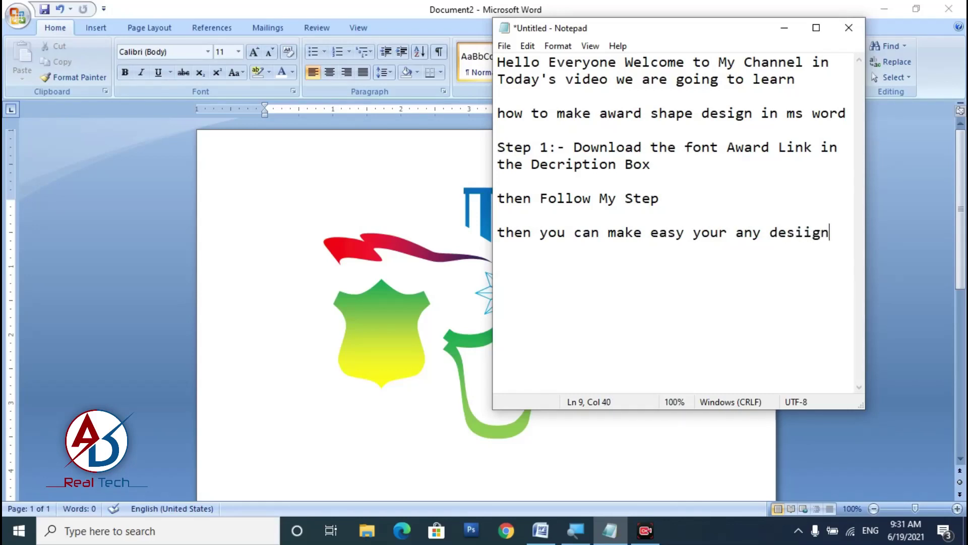
text(gn)
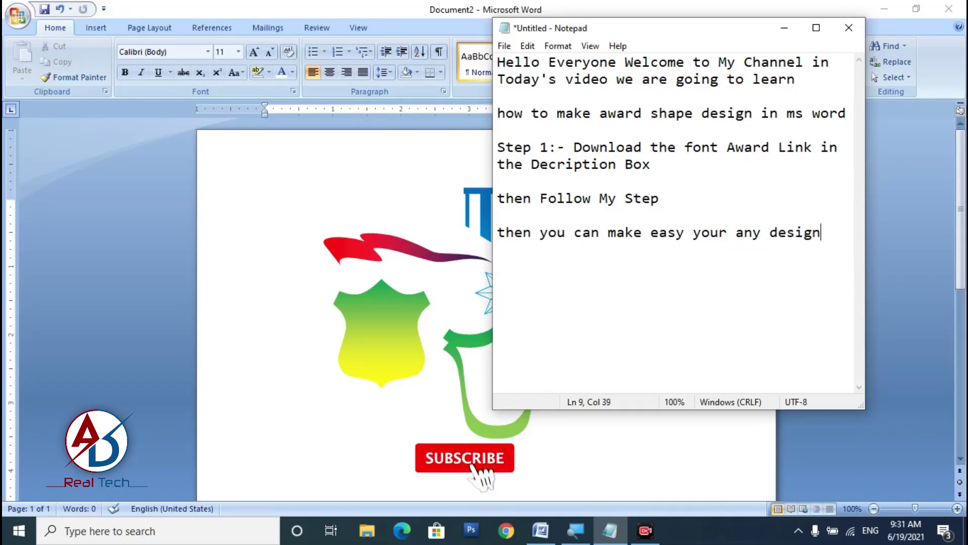
key(Return)
key(Return)
text(thank)
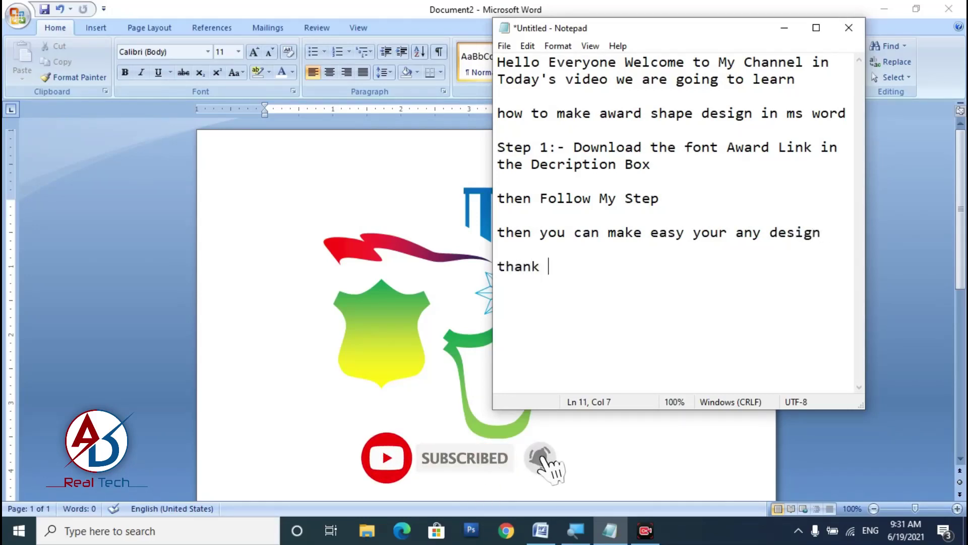
text(s for )
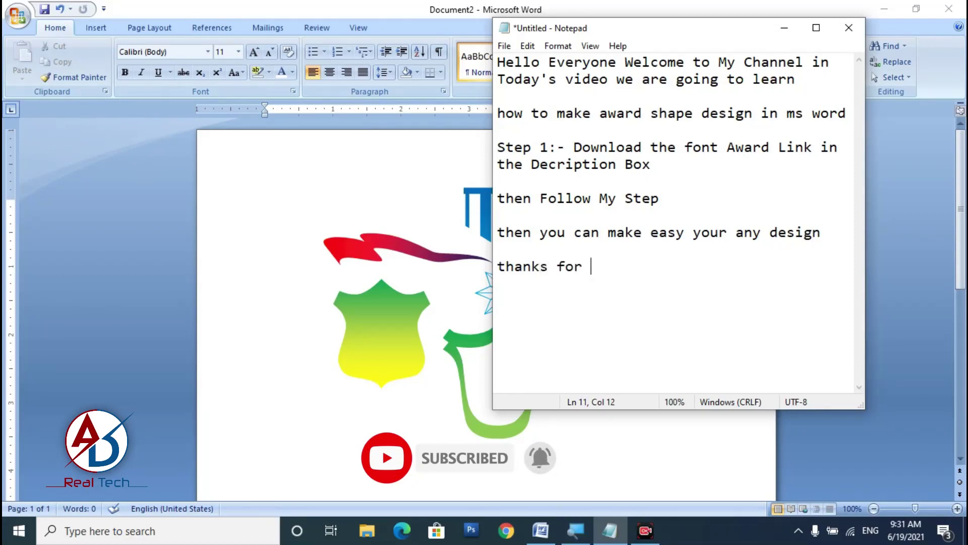
text(watching t)
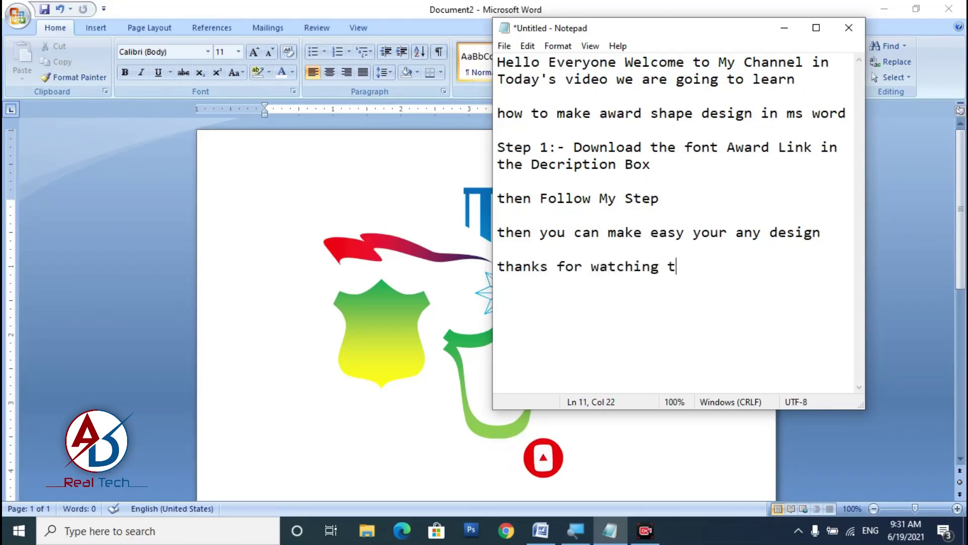
text(his video)
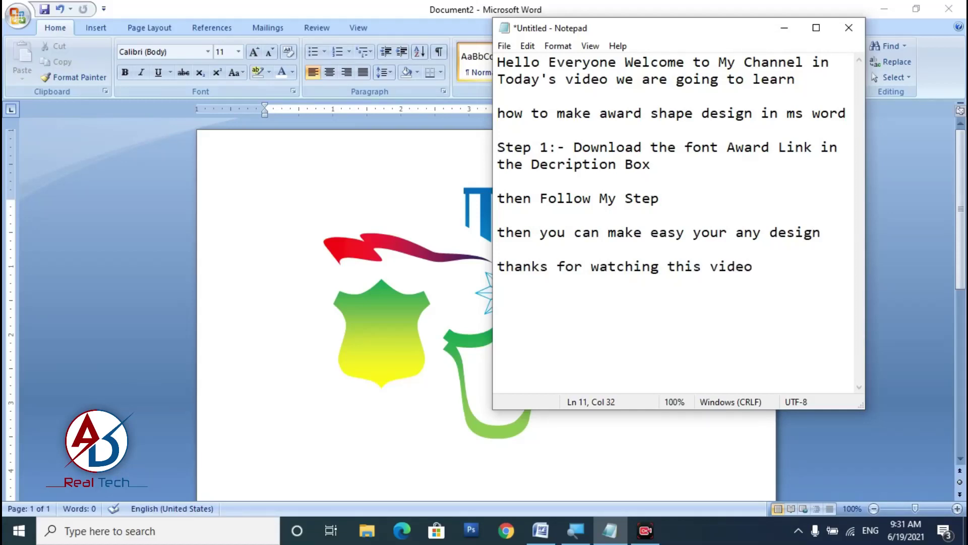
text( please like, co)
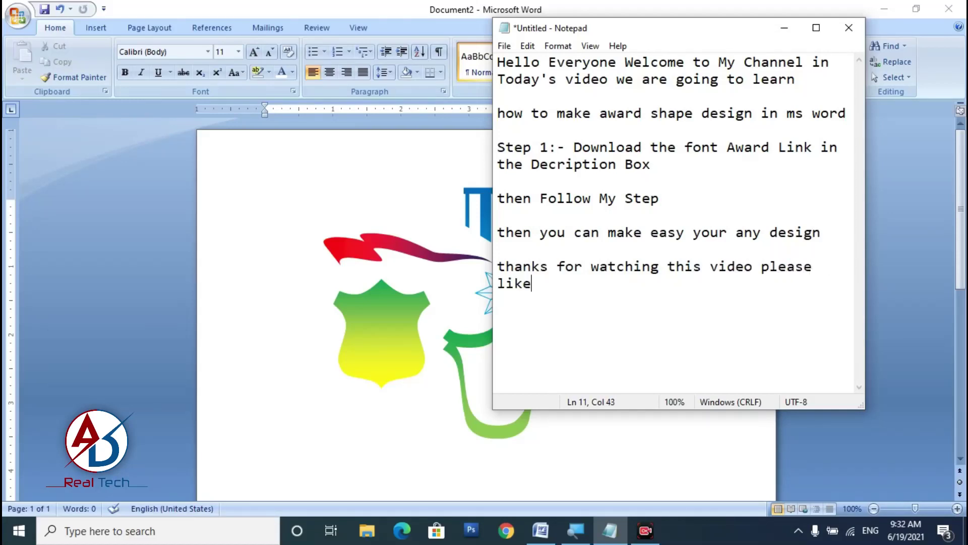
text(memnt, share and subscribe my c)
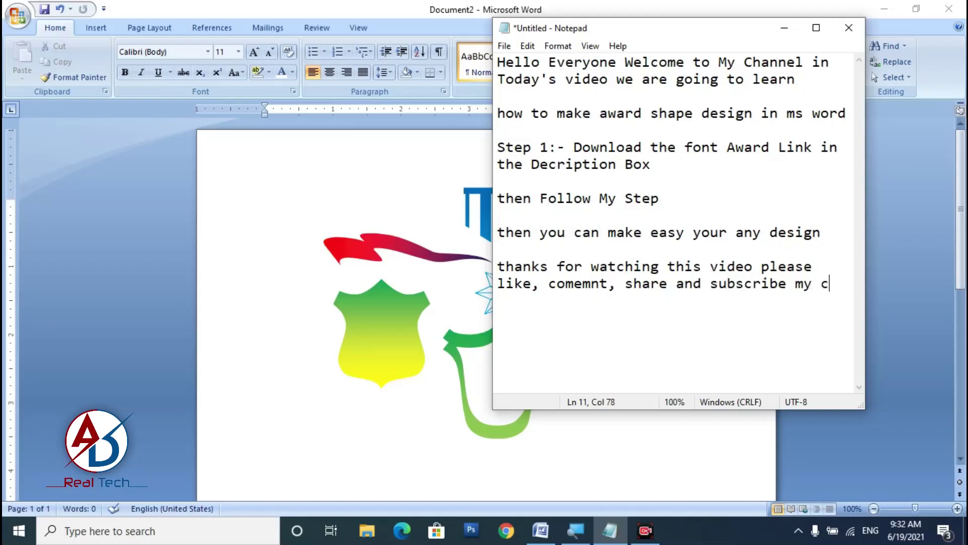
text(hannel)
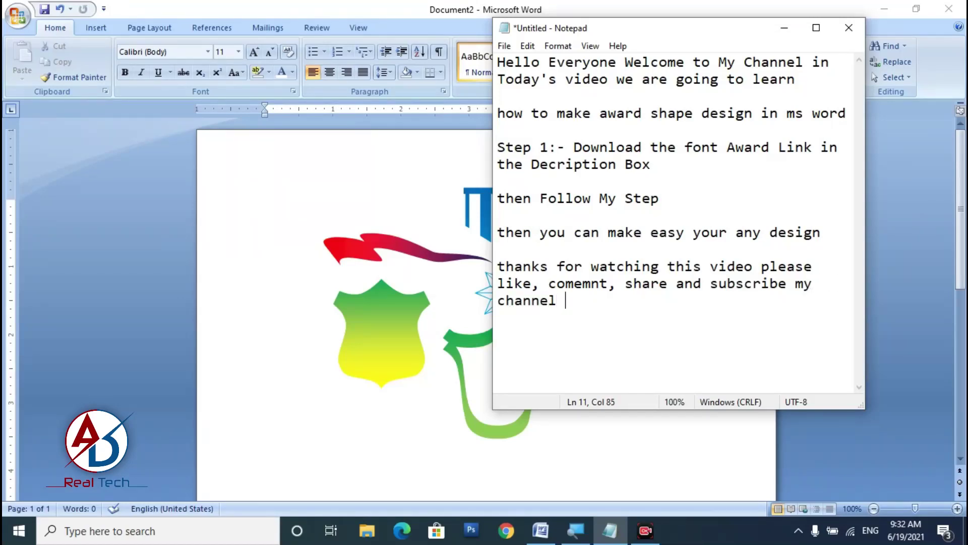